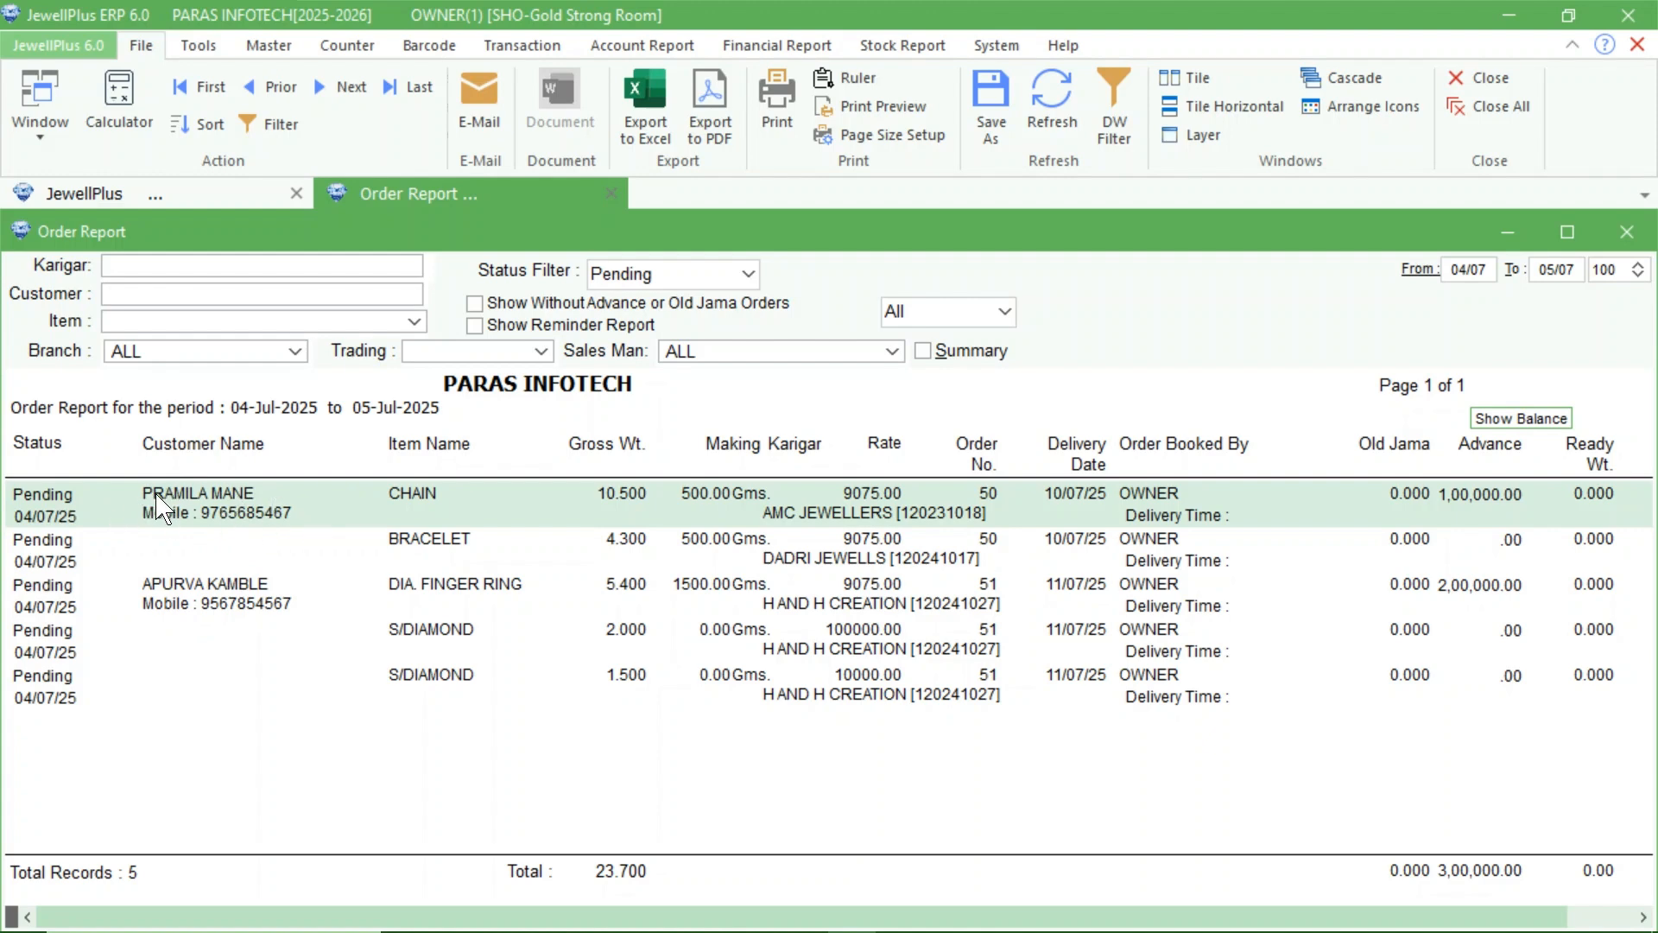
Open the first pending order in the report, expand the chain's details and set its order status to Ready.
double_click(990, 505)
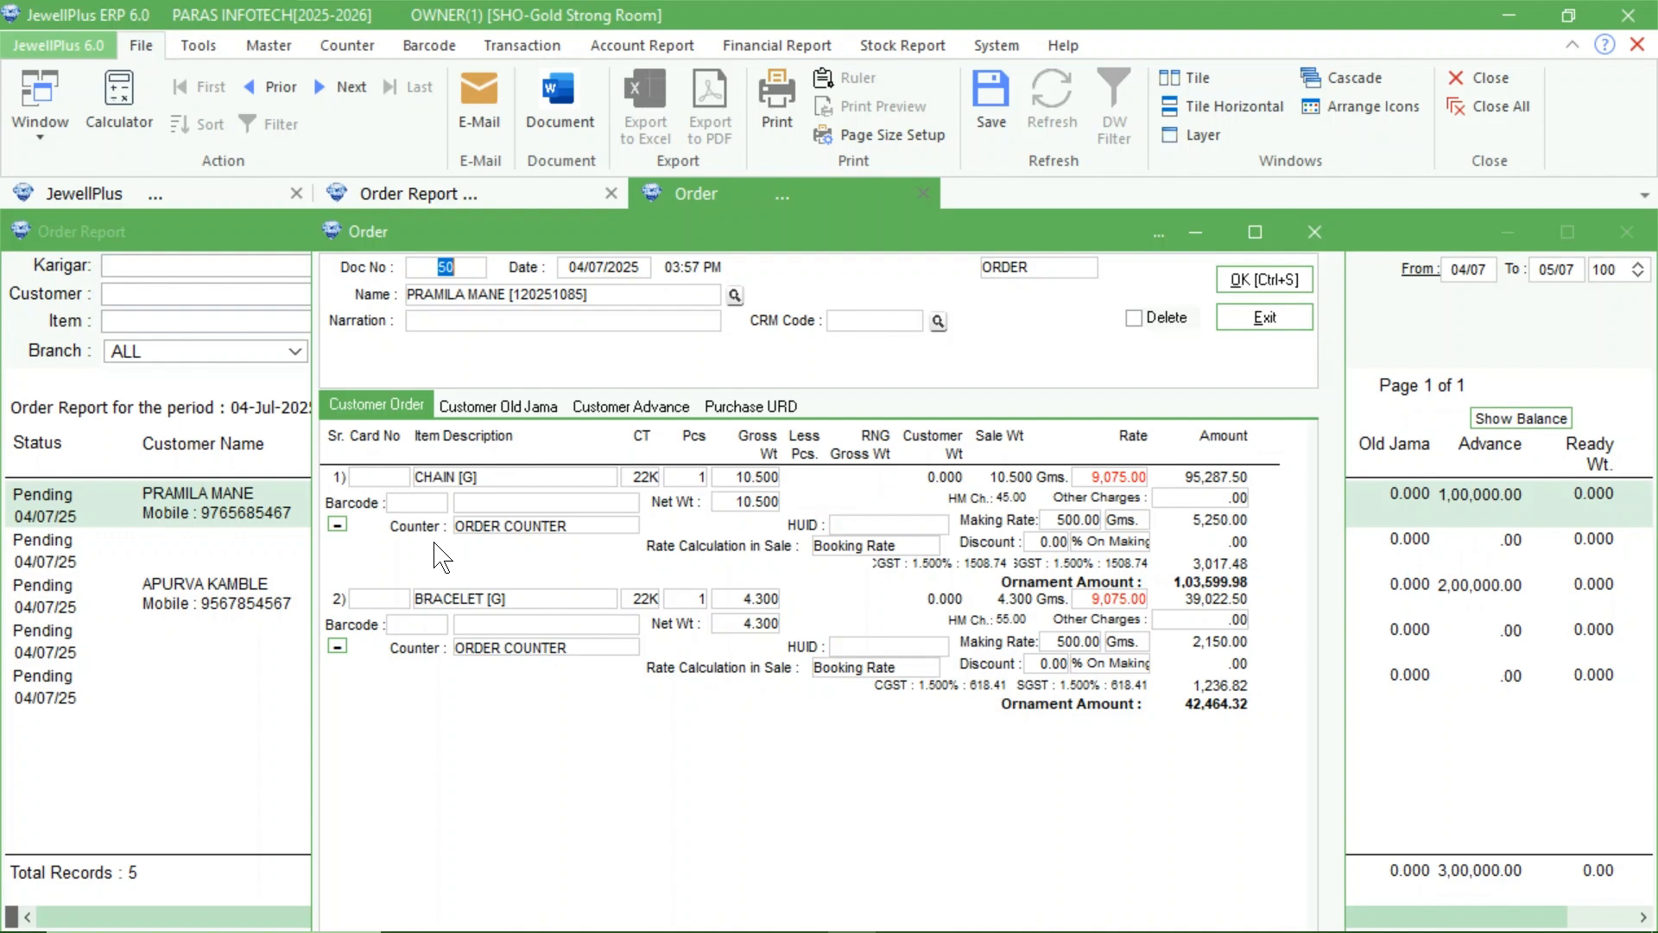
click(337, 524)
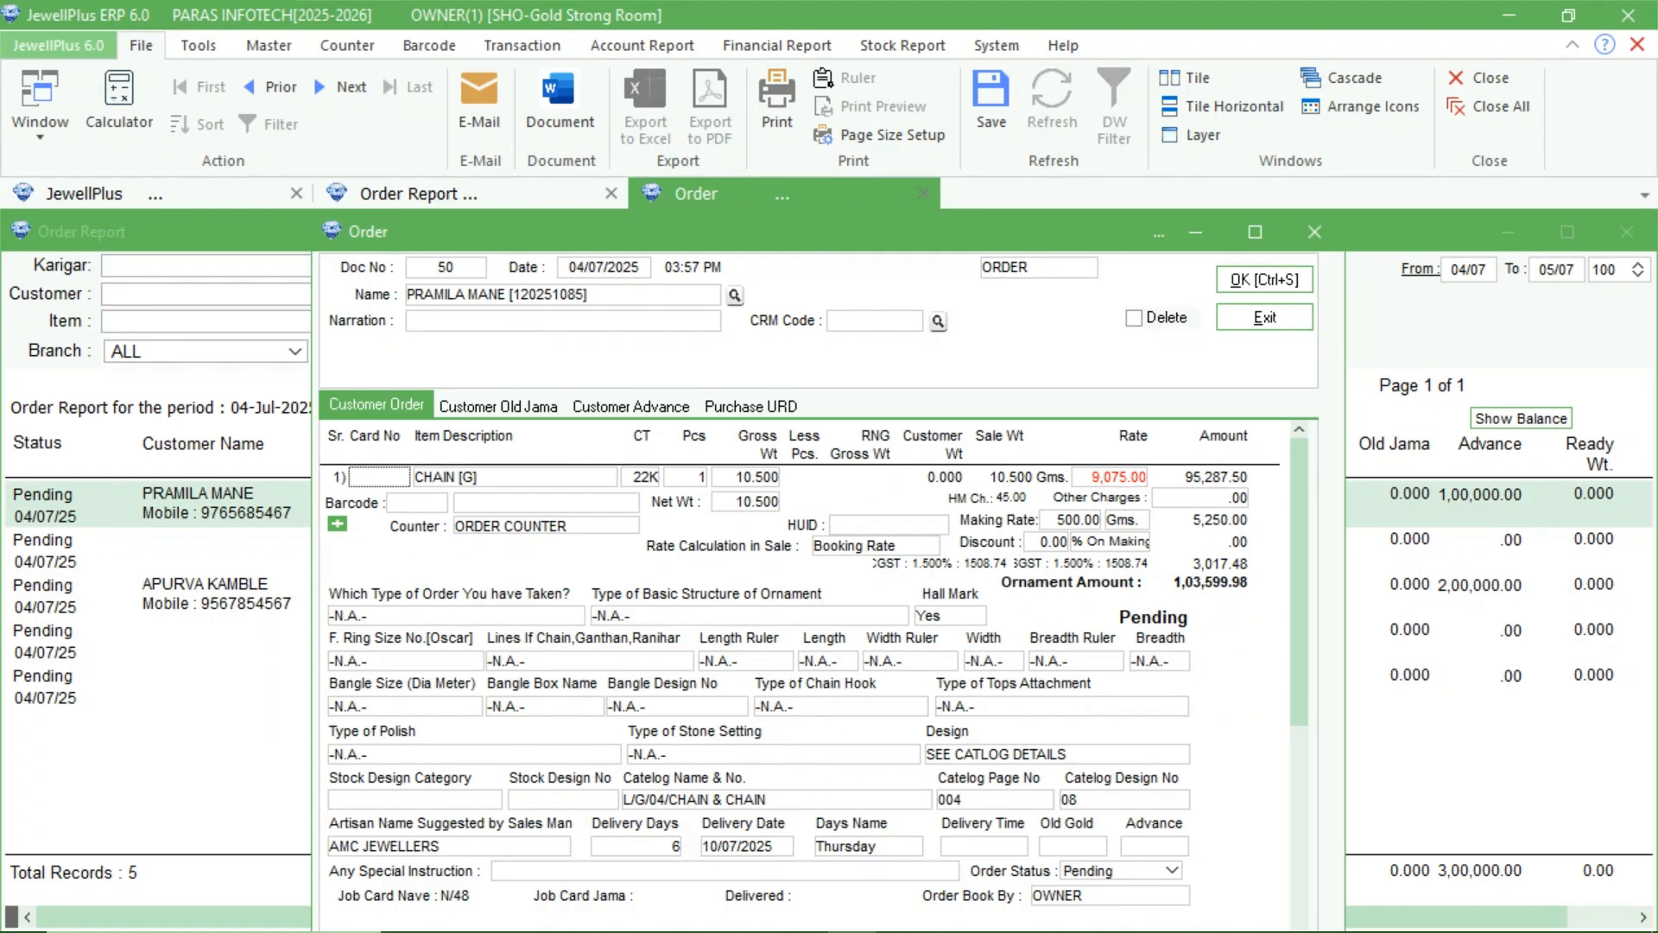
mouse_move(1140, 883)
click(1157, 872)
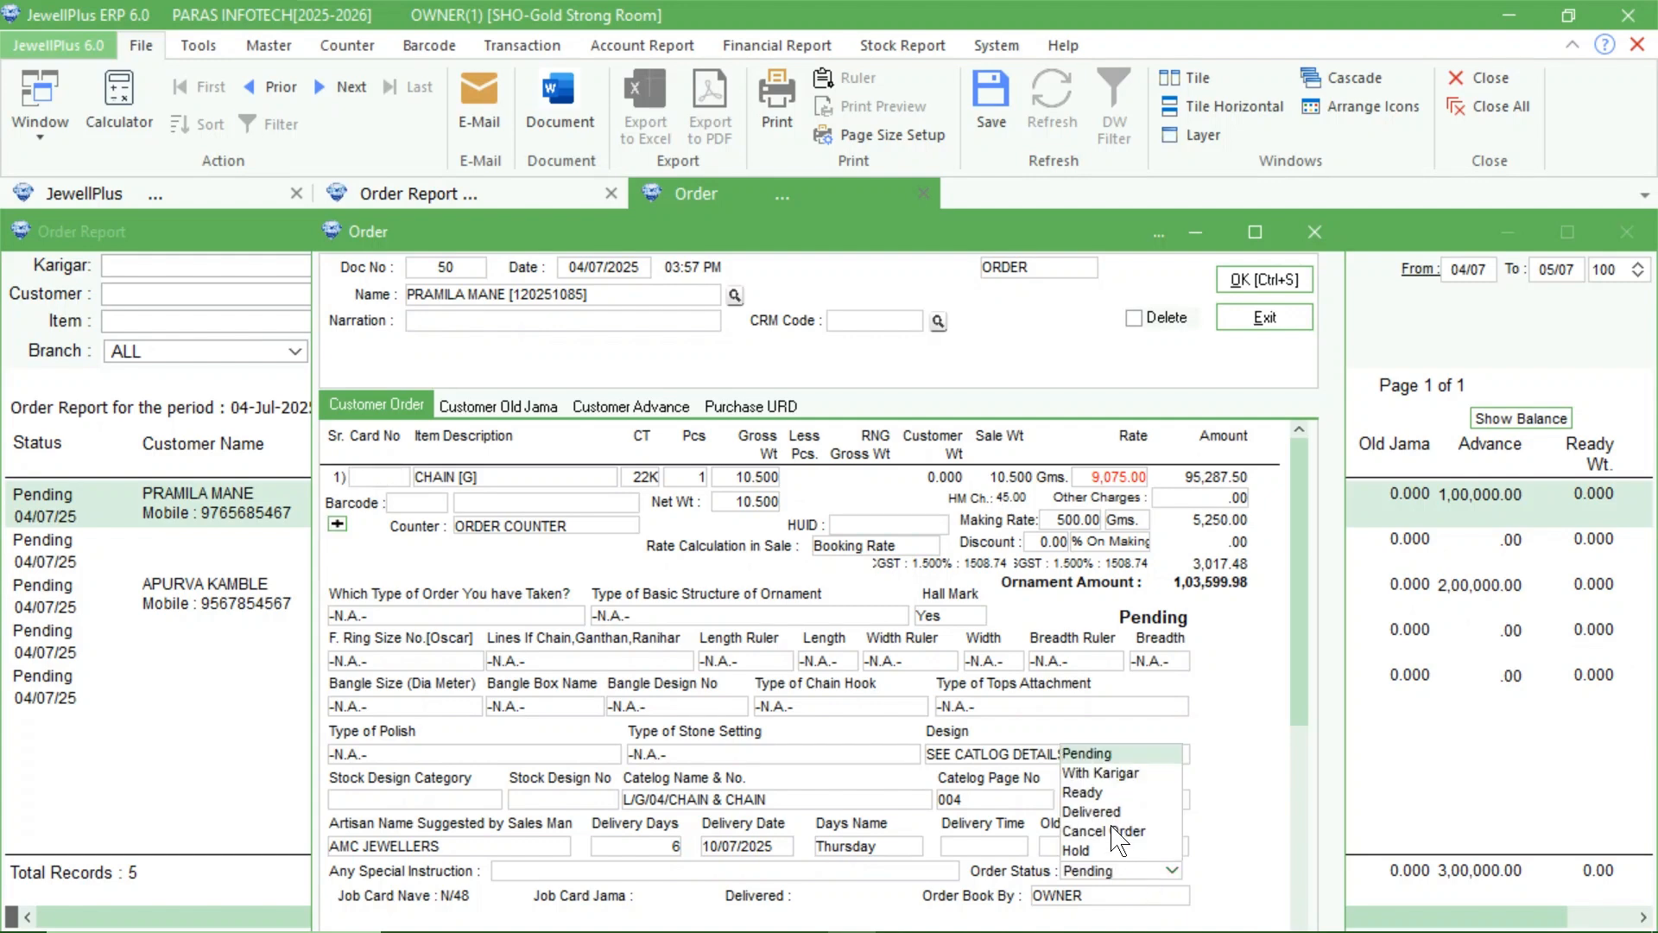
click(1085, 793)
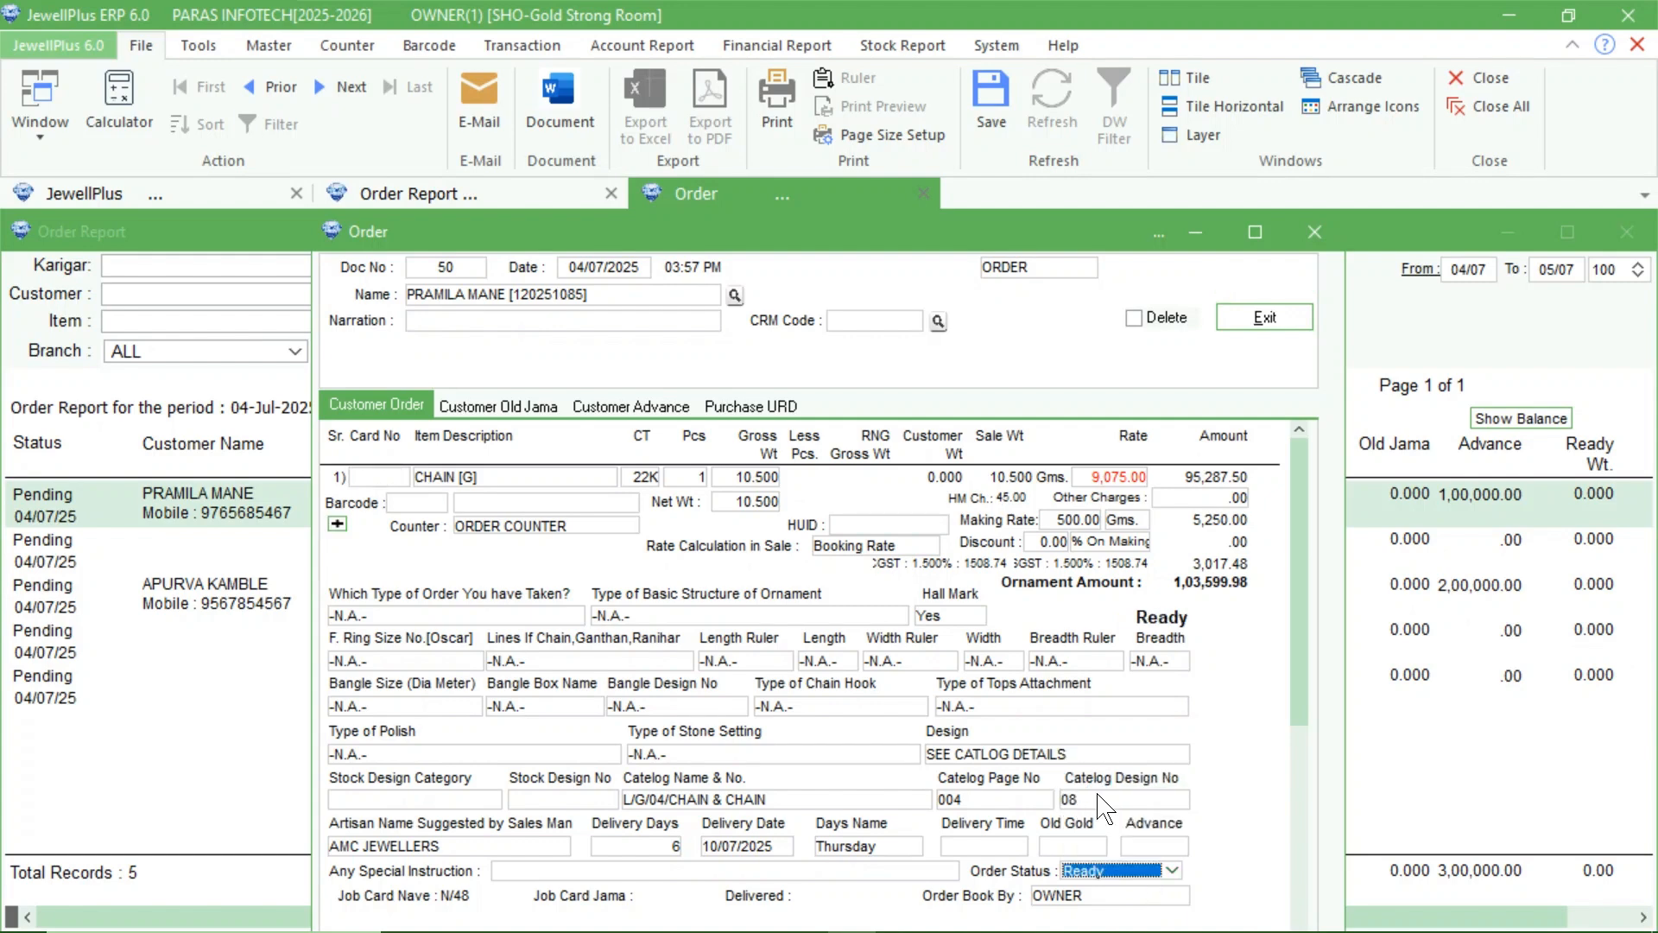
Set the order status of the bracelet in the same order to Ready and close the order.
click(1301, 847)
click(1145, 872)
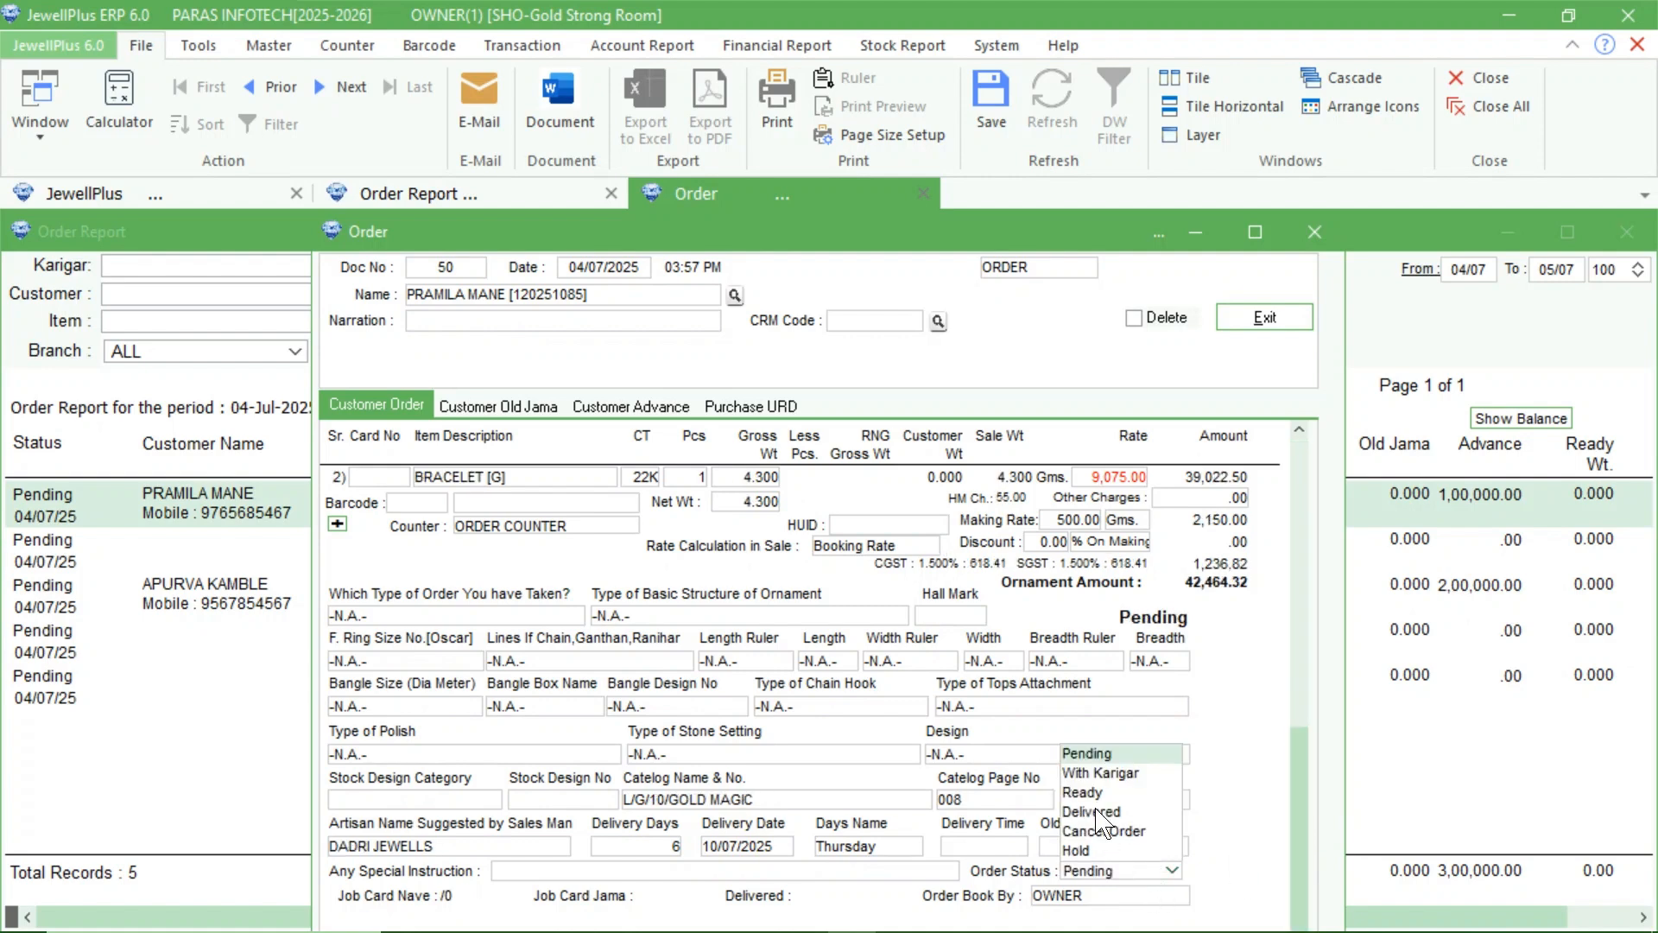
click(1085, 793)
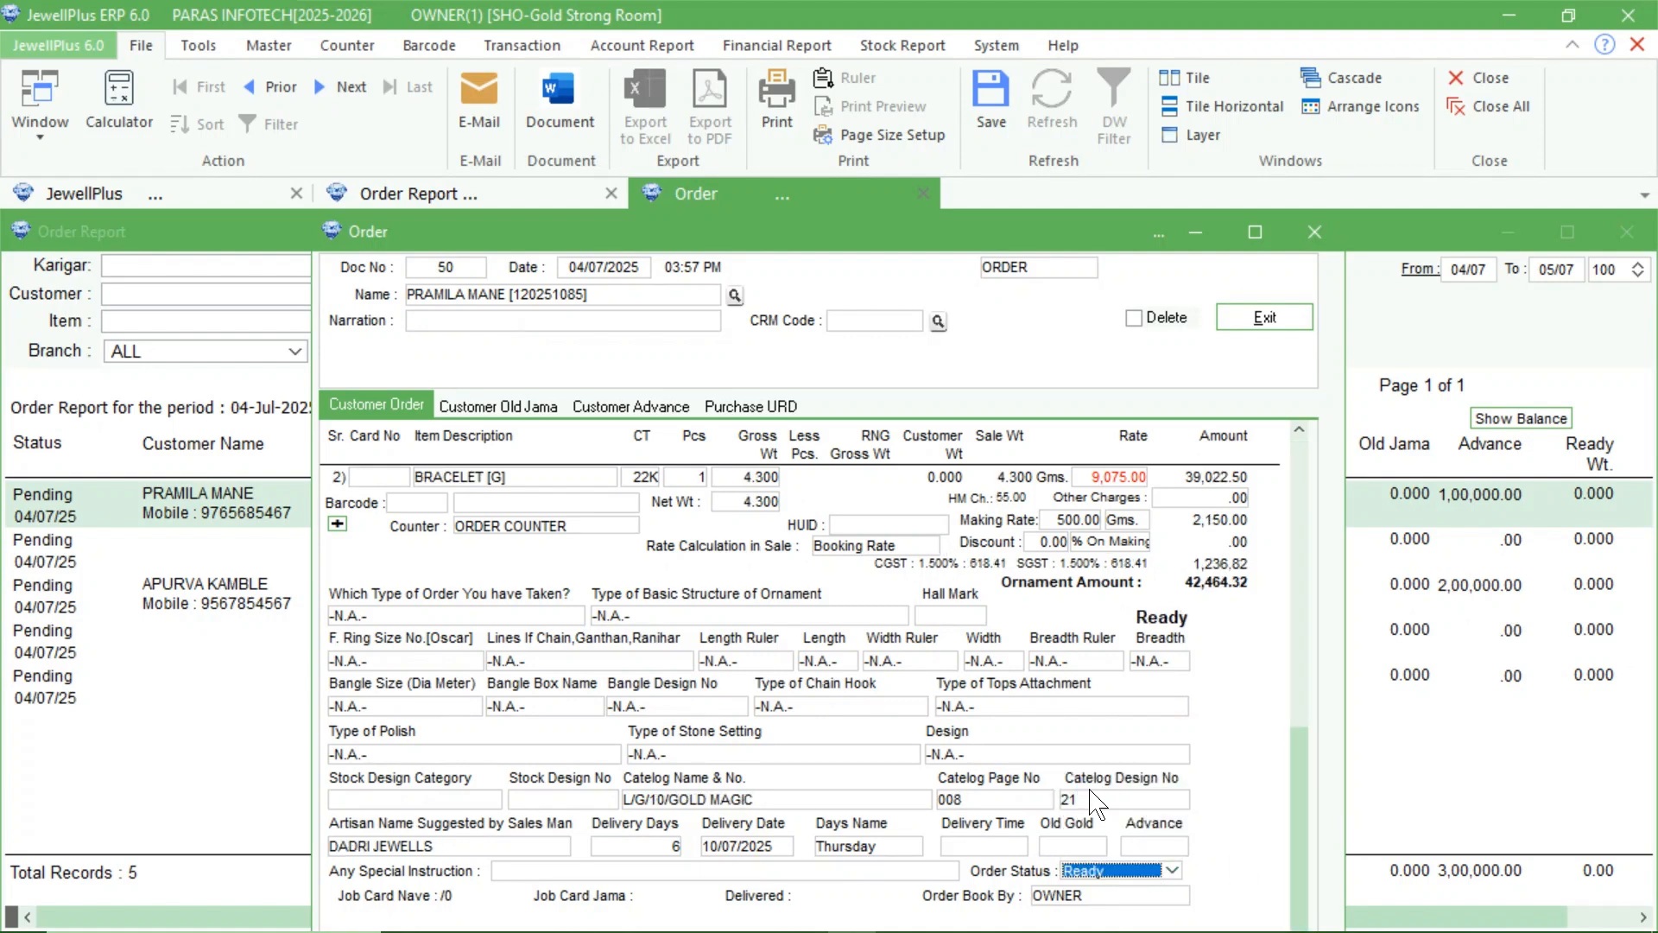
click(1318, 227)
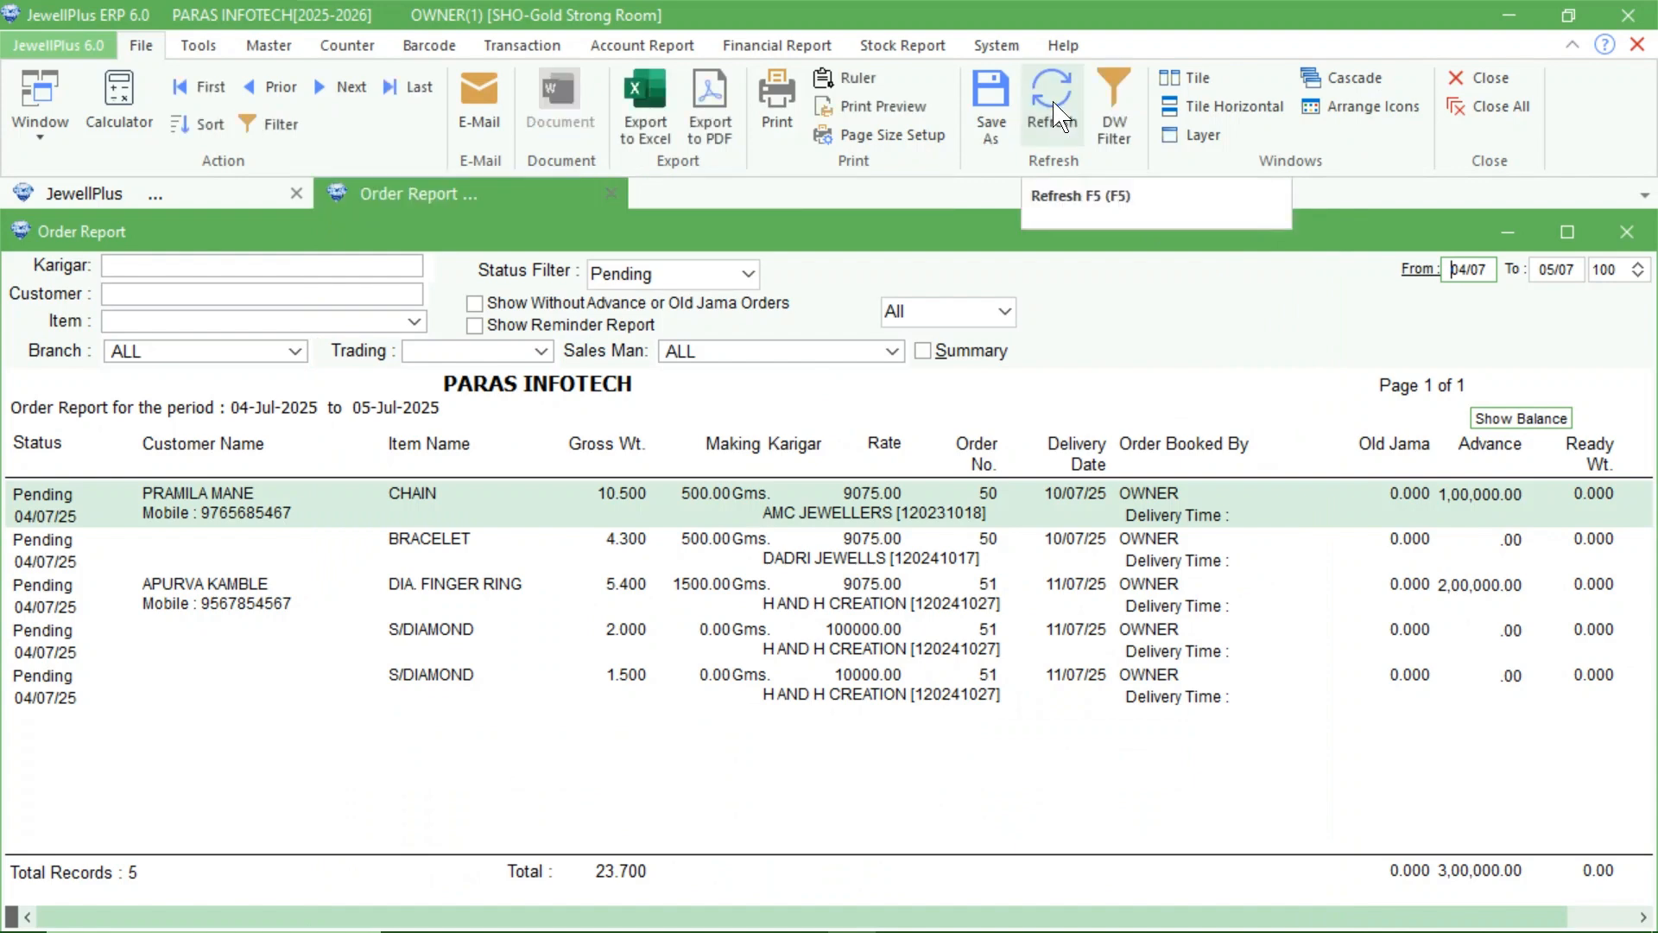
Refresh the order report and filter it by Ready status.
click(1054, 104)
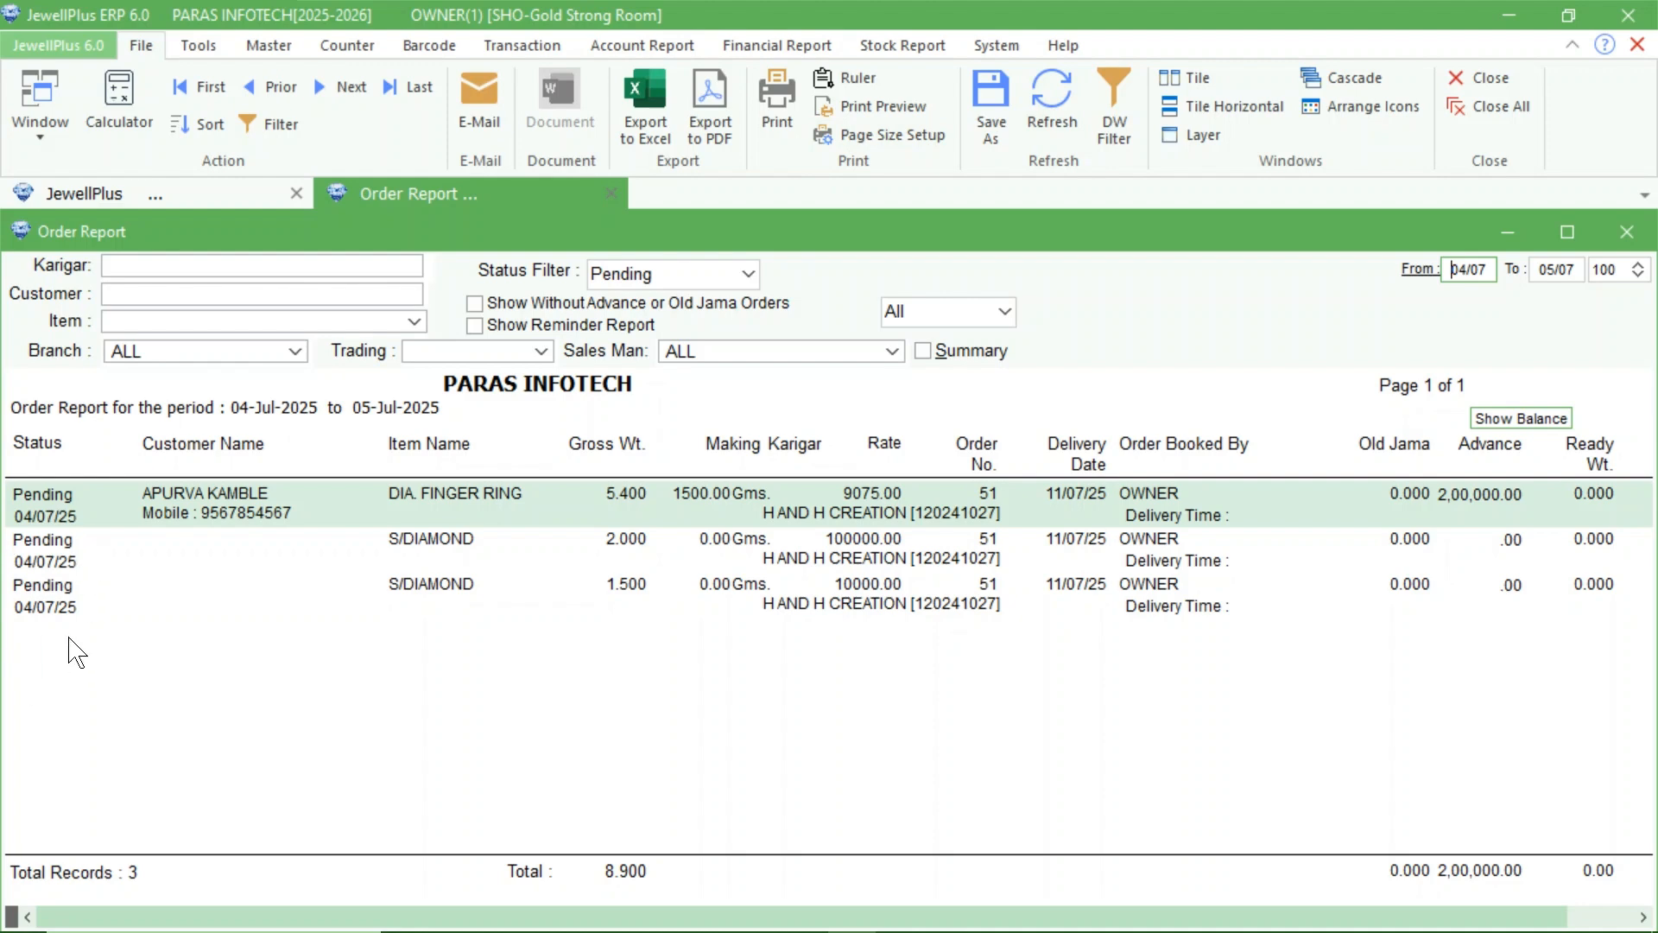
click(747, 274)
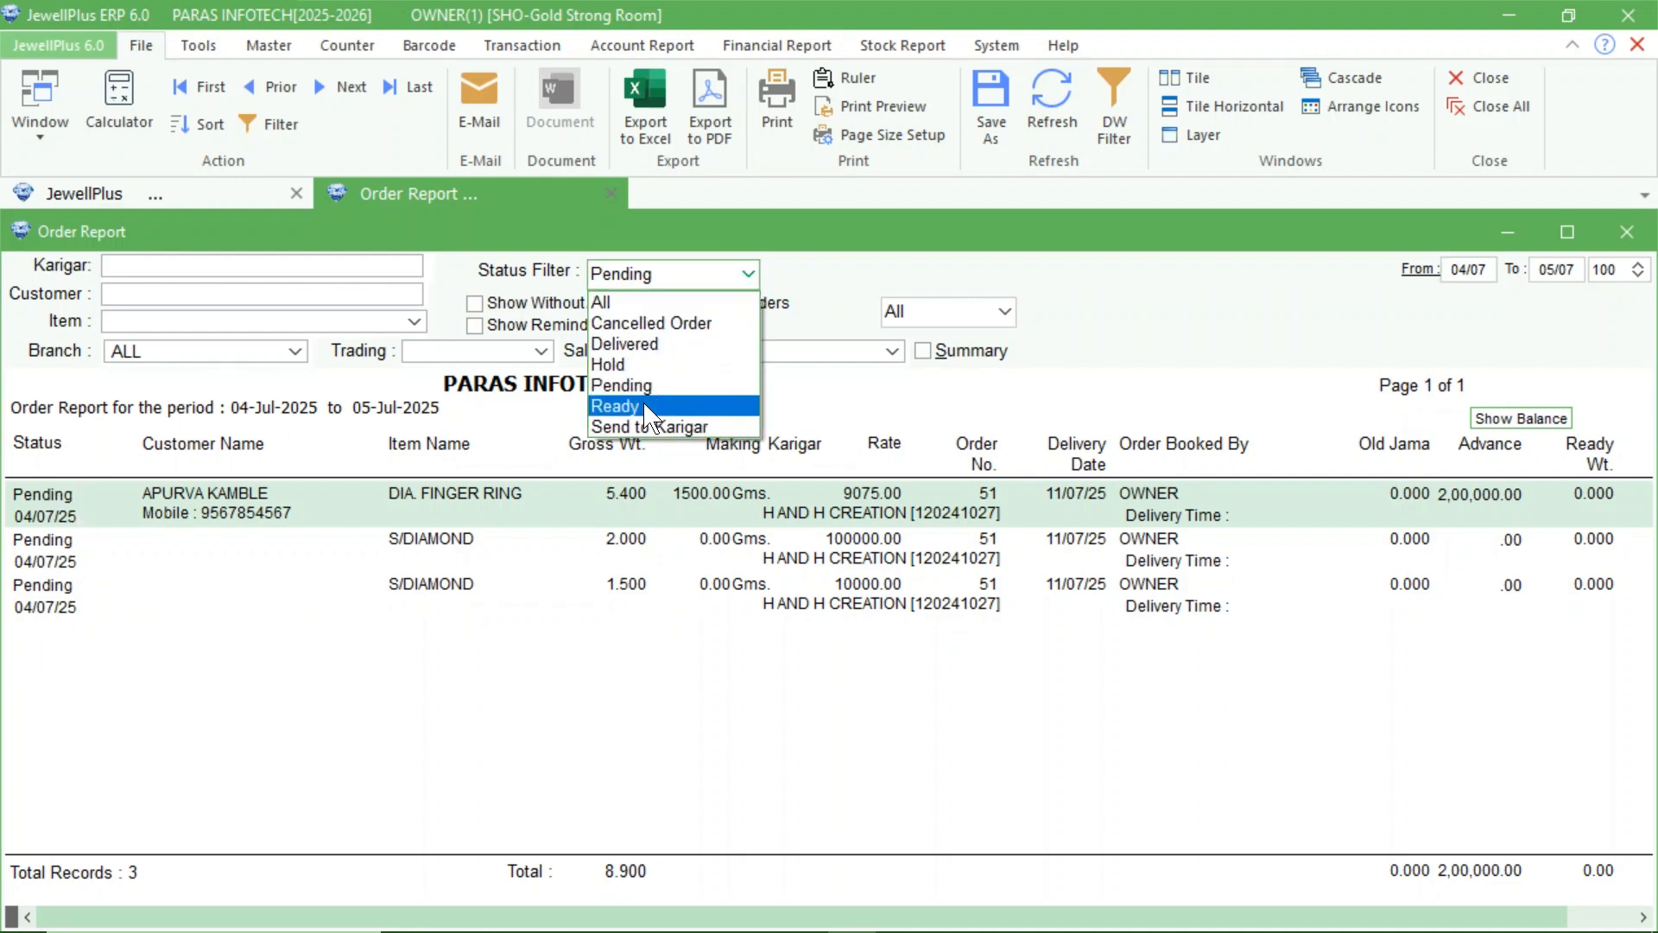
click(644, 413)
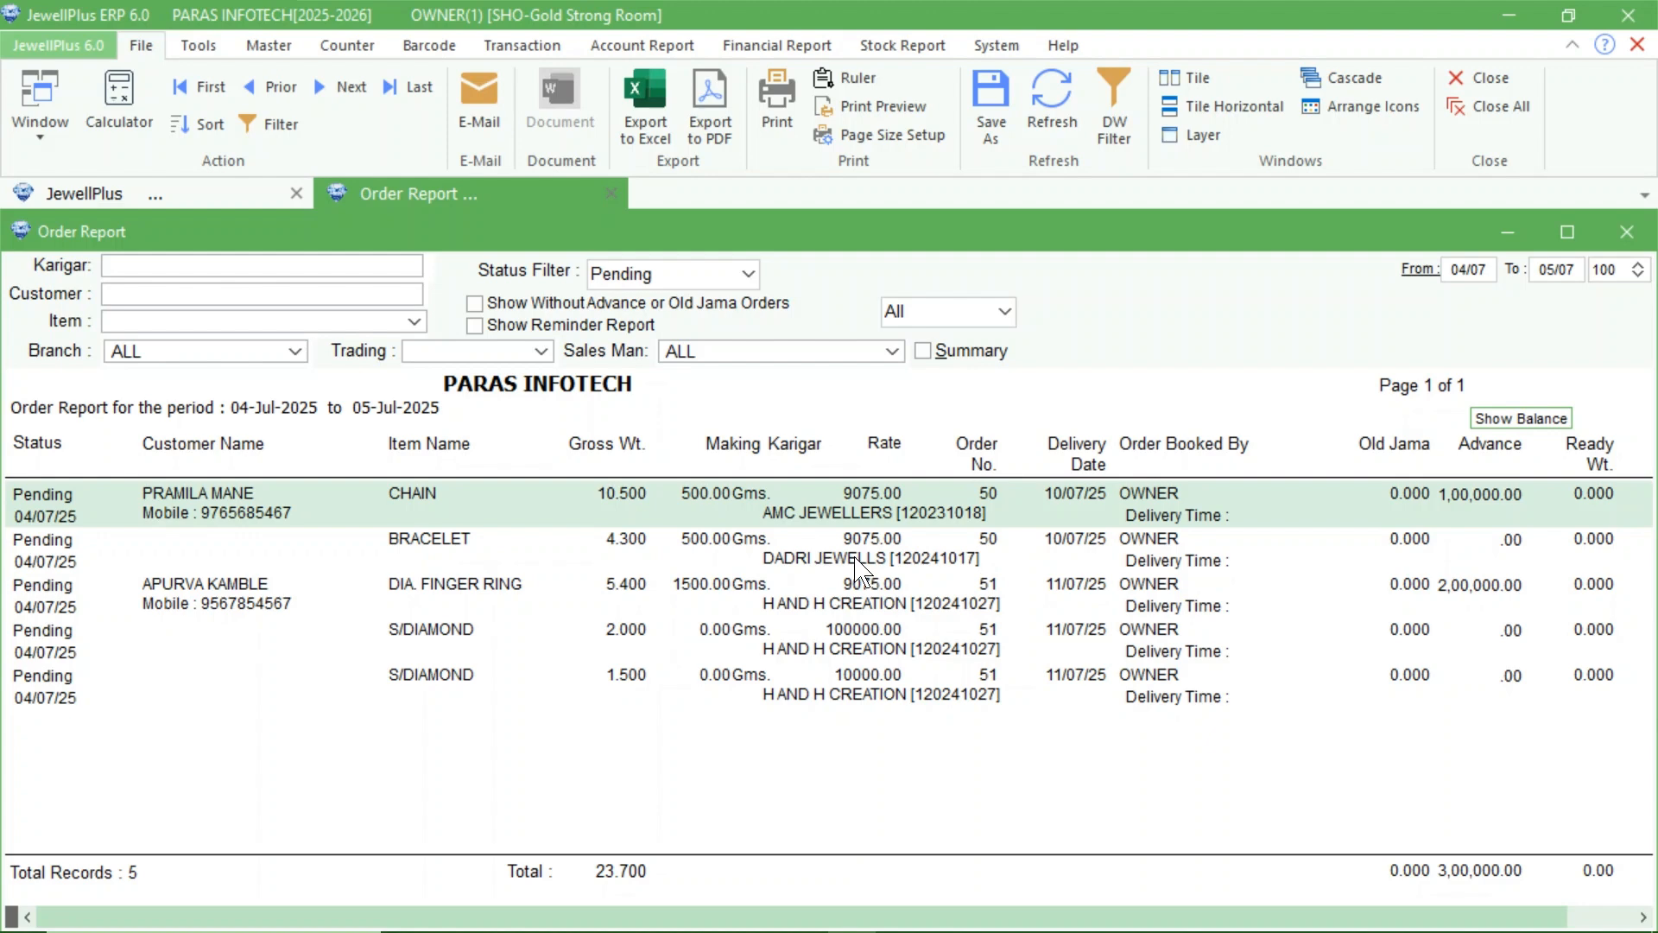
Start a new Issue / Nave job card and set its karigar account to AMC JEWELLERS.
click(515, 570)
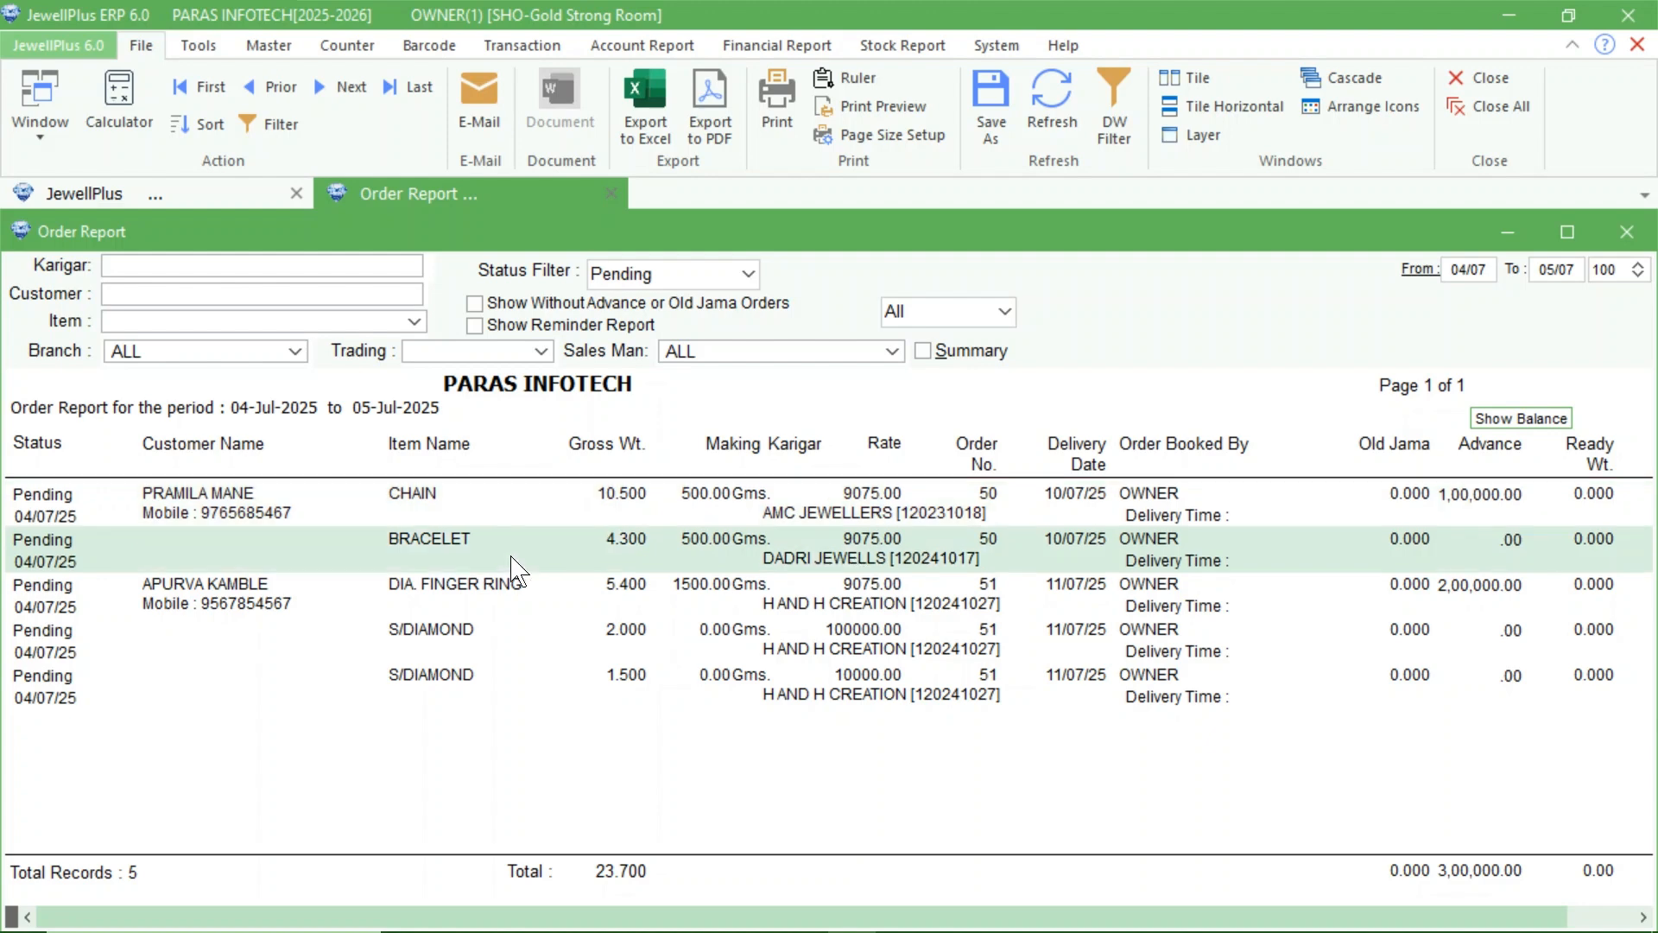
click(520, 45)
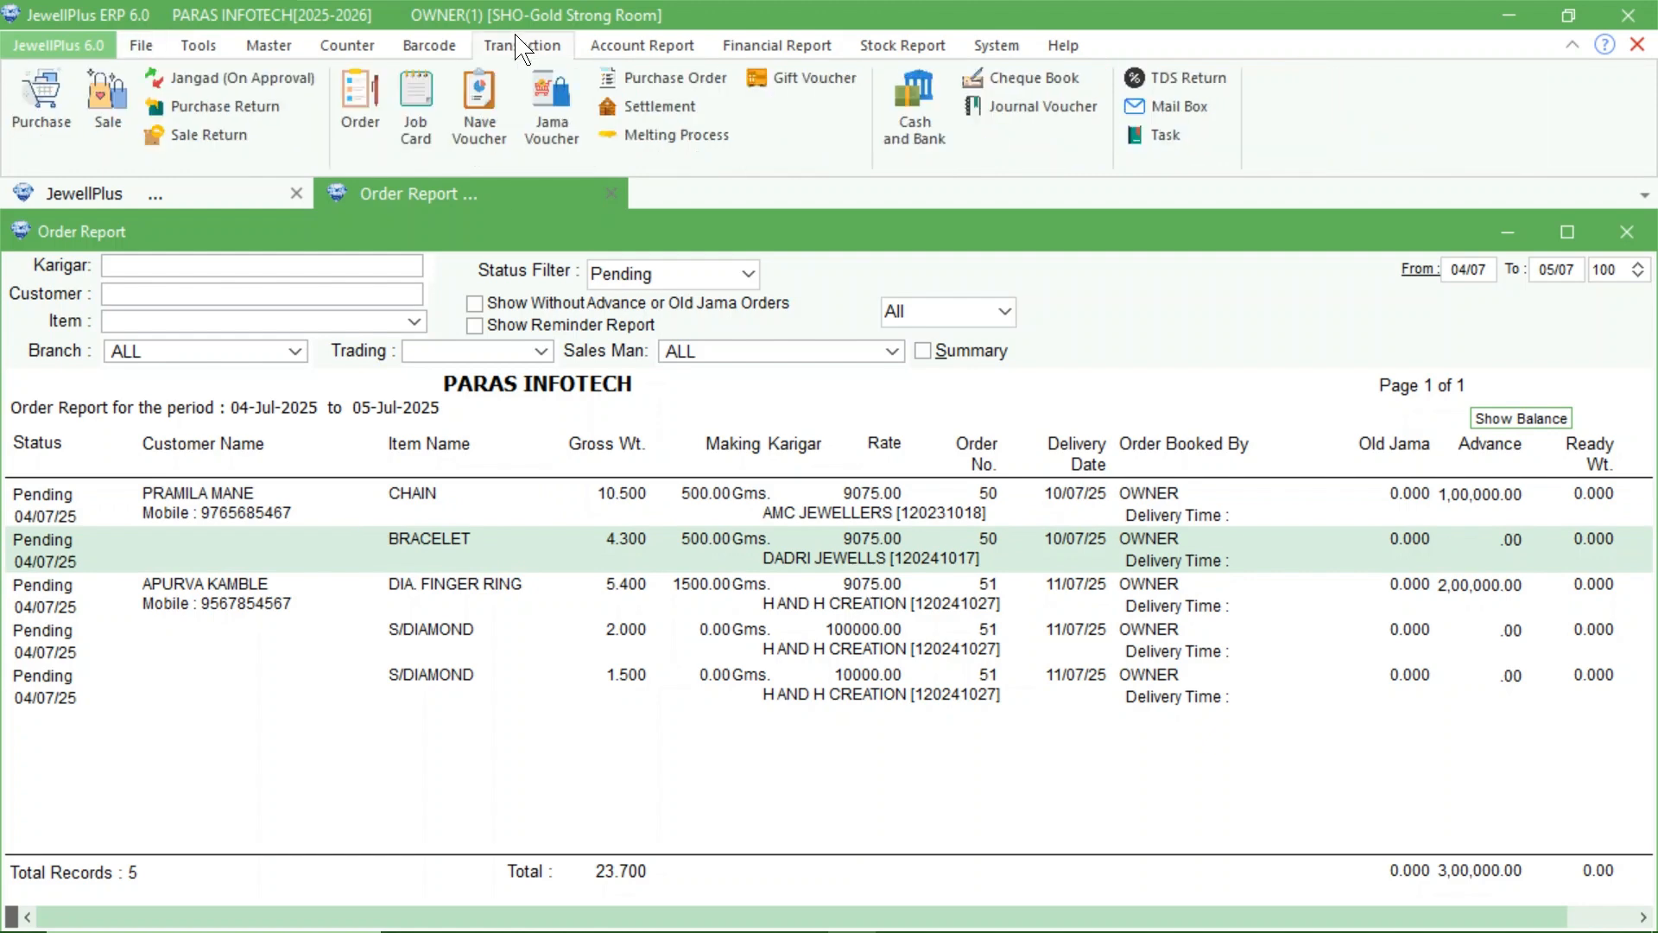
click(417, 132)
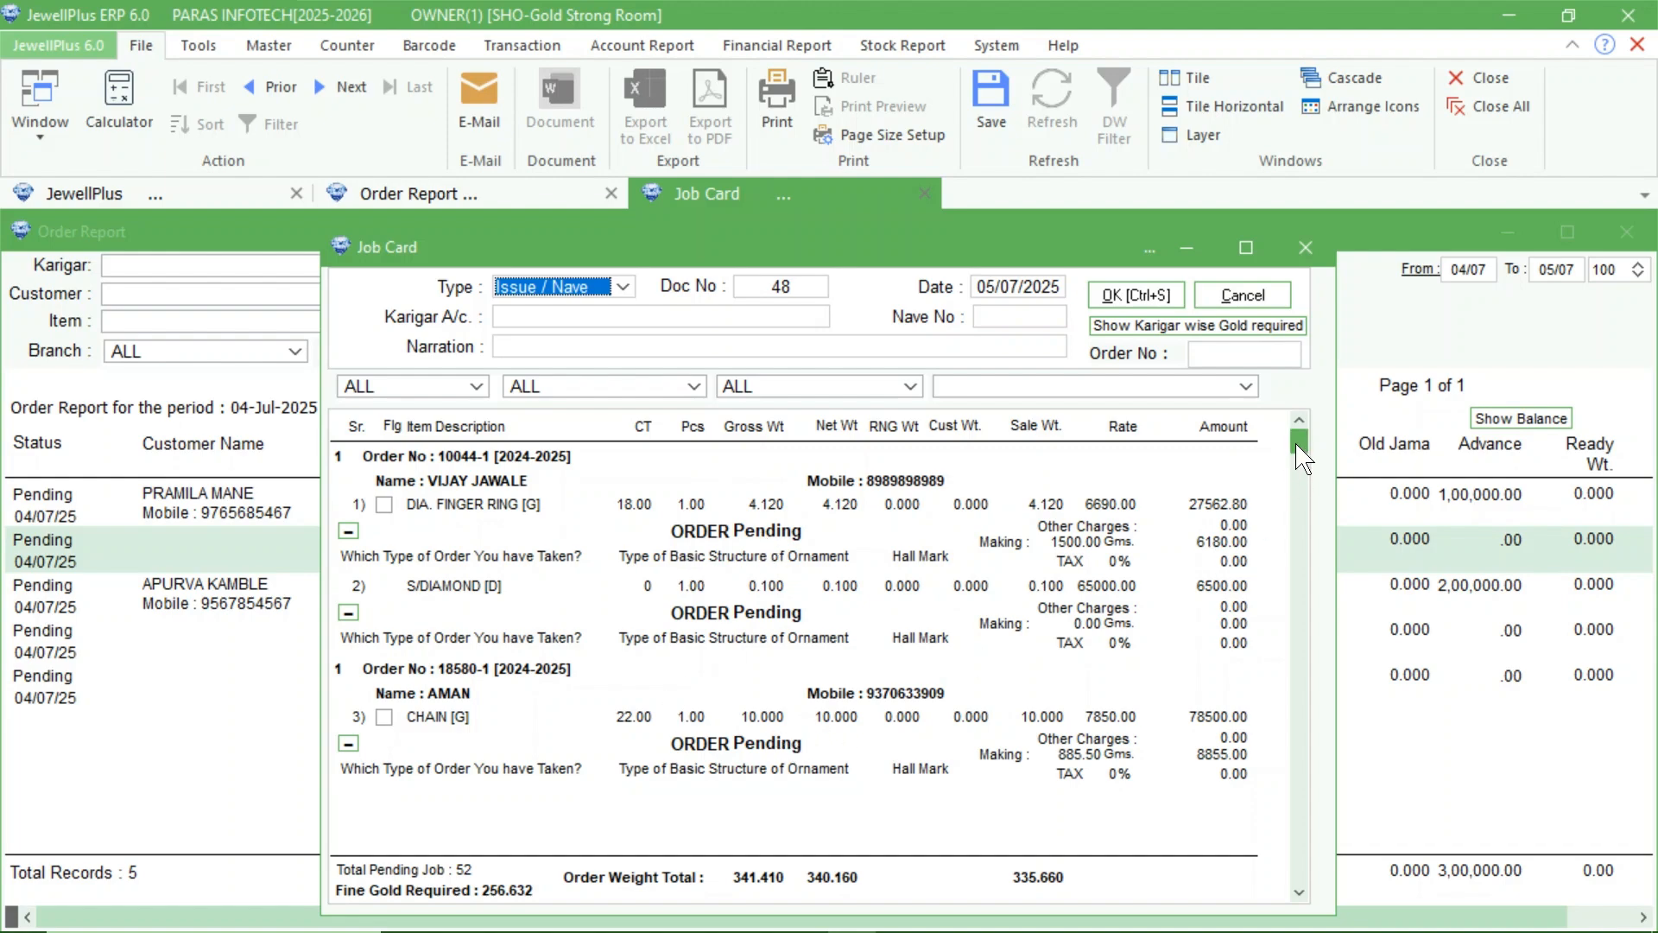
click(1303, 497)
drag(1302, 497, 1308, 756)
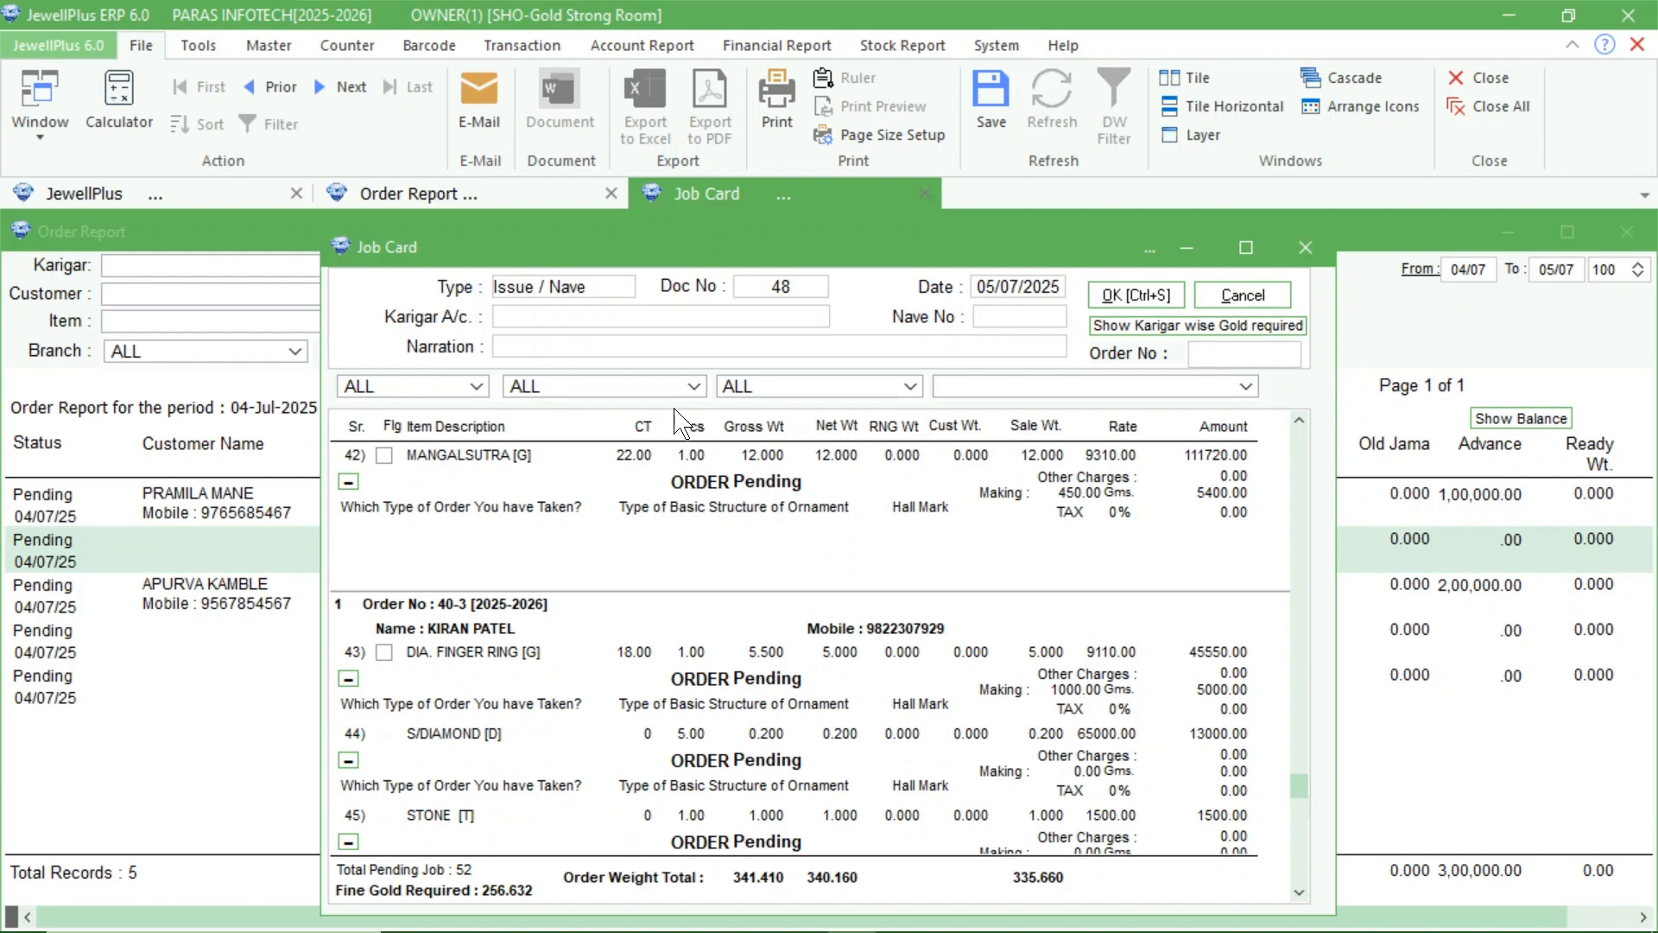
click(666, 320)
text(AMC JEWELLERS [120231018)
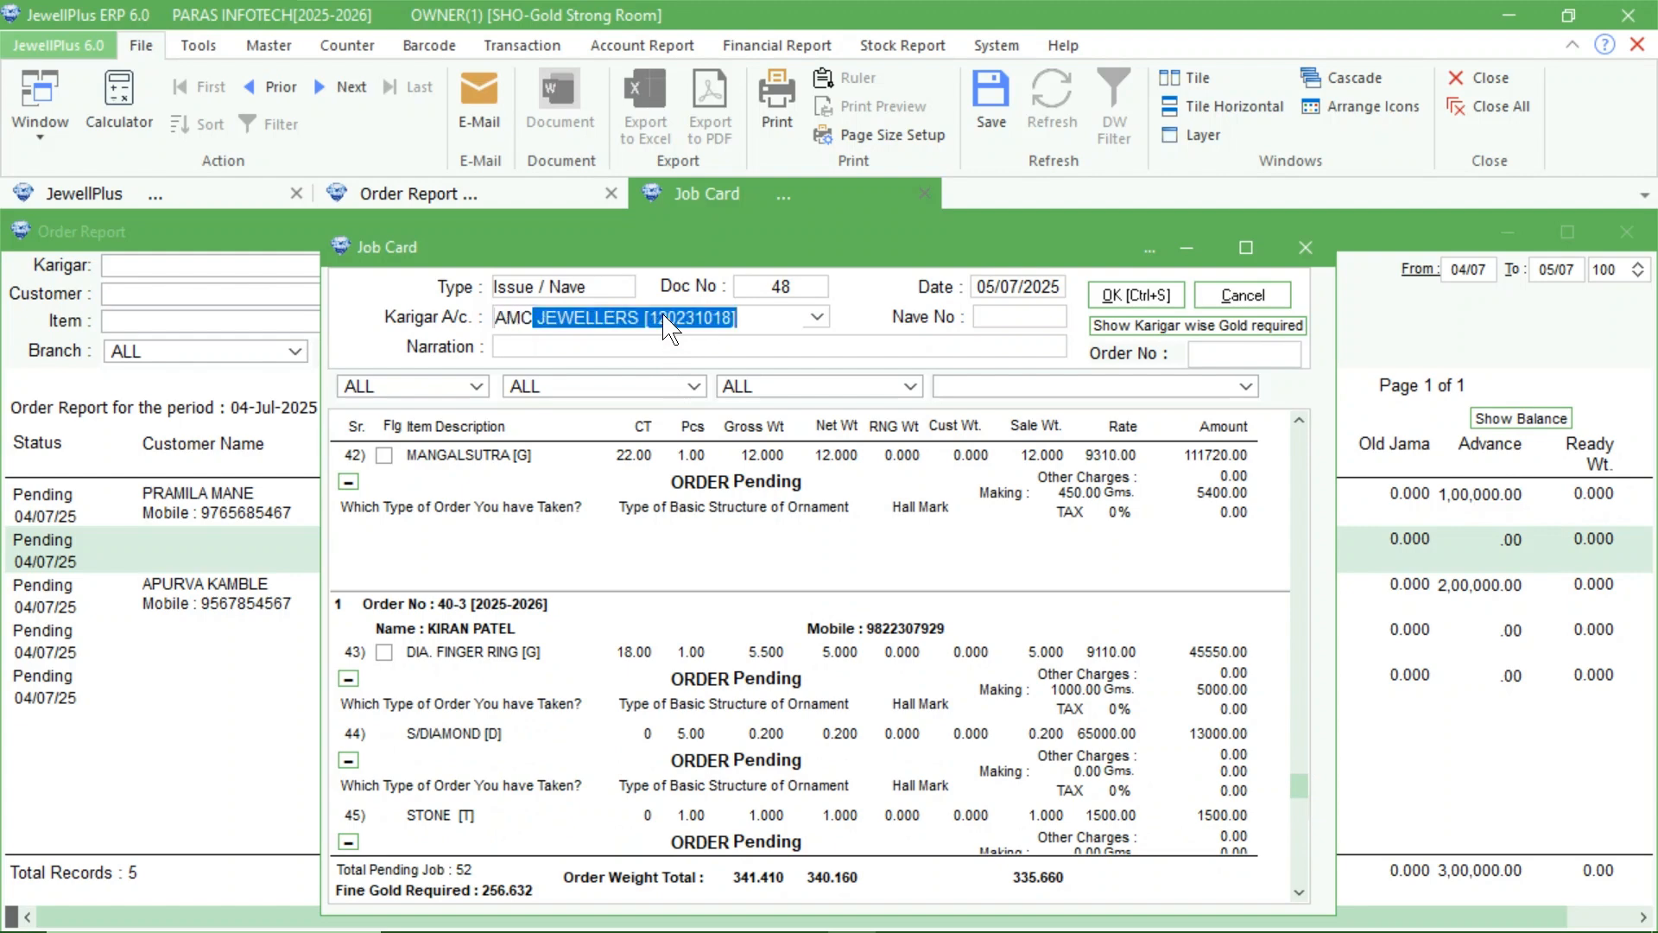
key(Return)
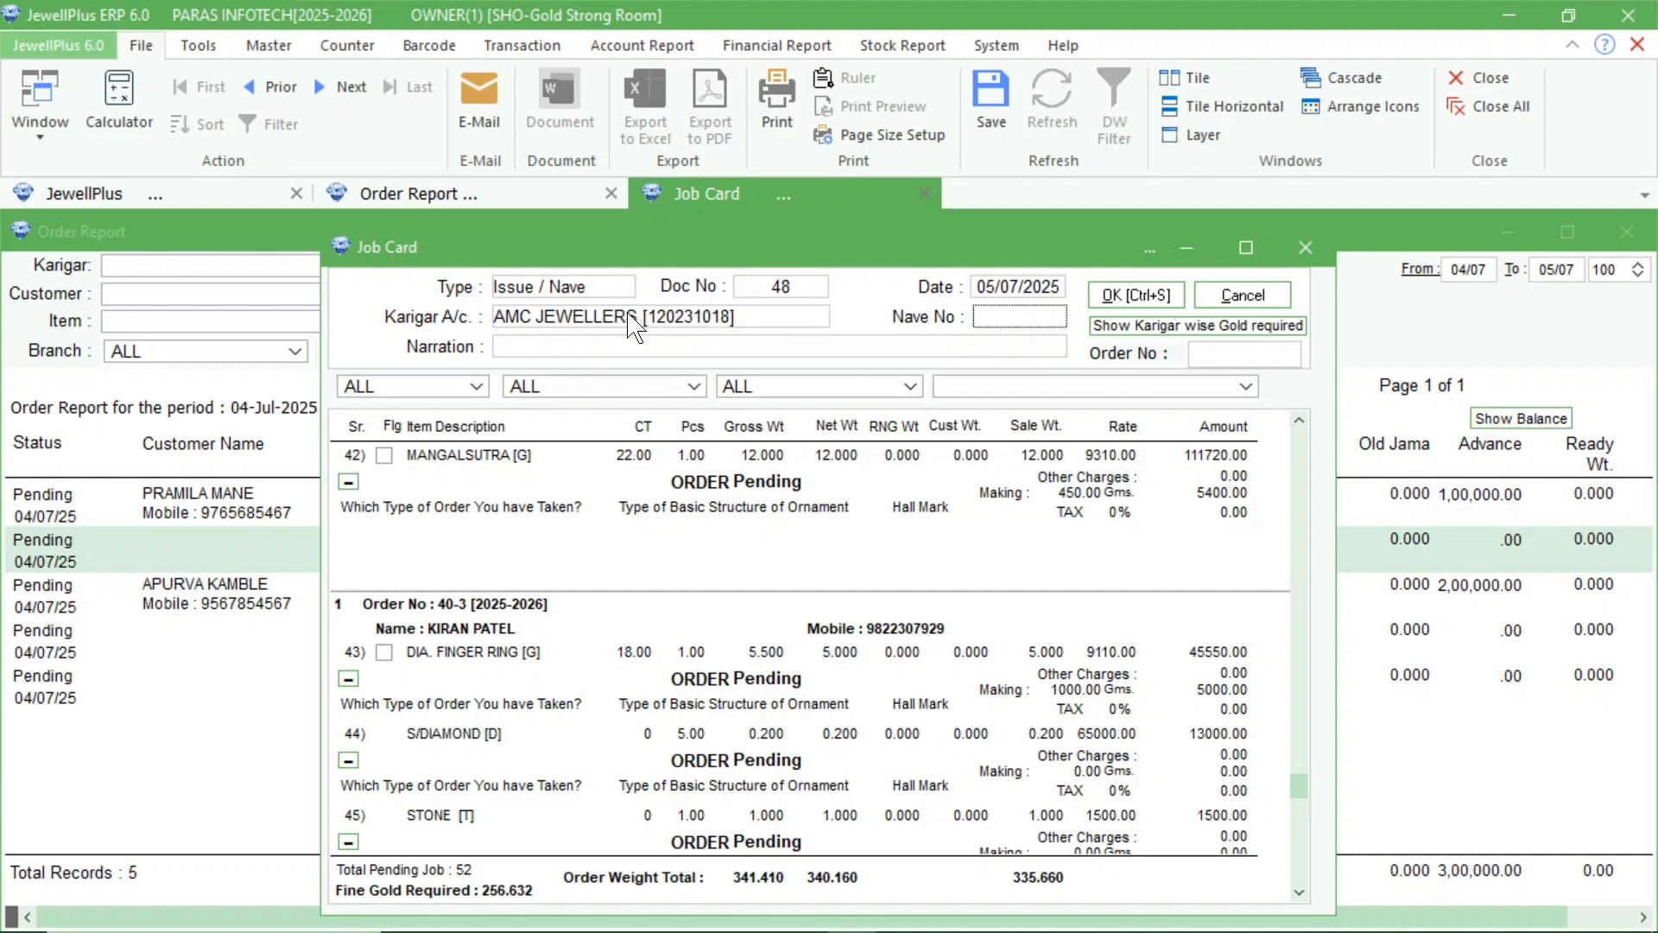
Filter the job card's pending orders by GOLD item group, SHOP branch, ORDER COUNTER and the CHAIN item.
click(473, 400)
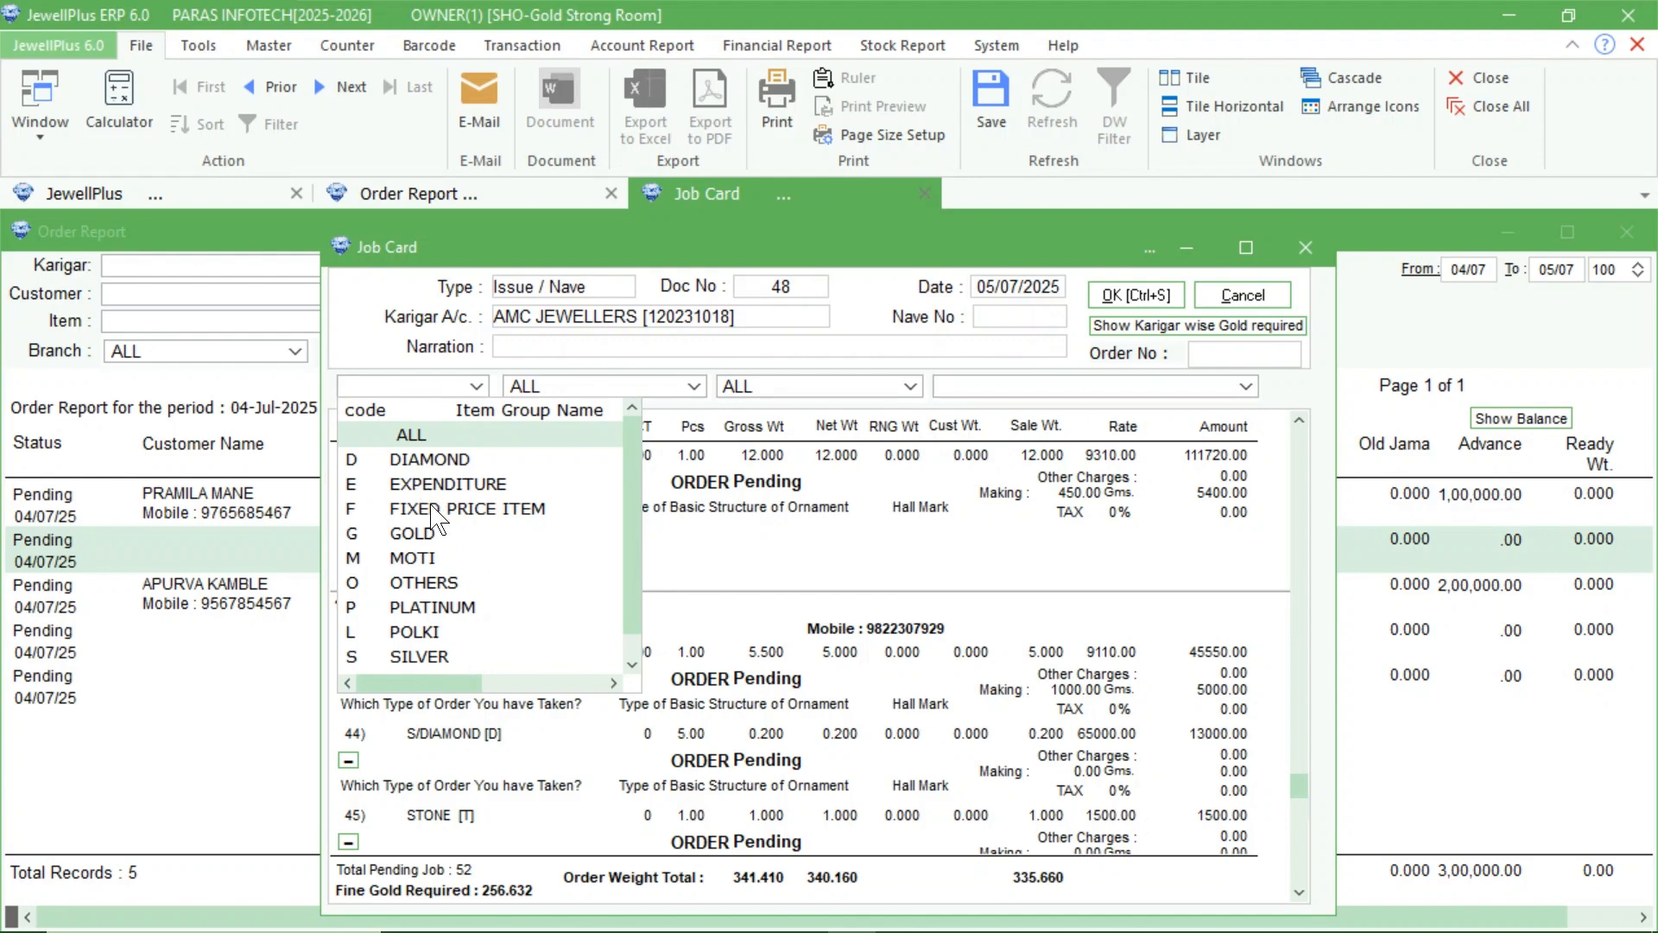
click(421, 541)
click(602, 396)
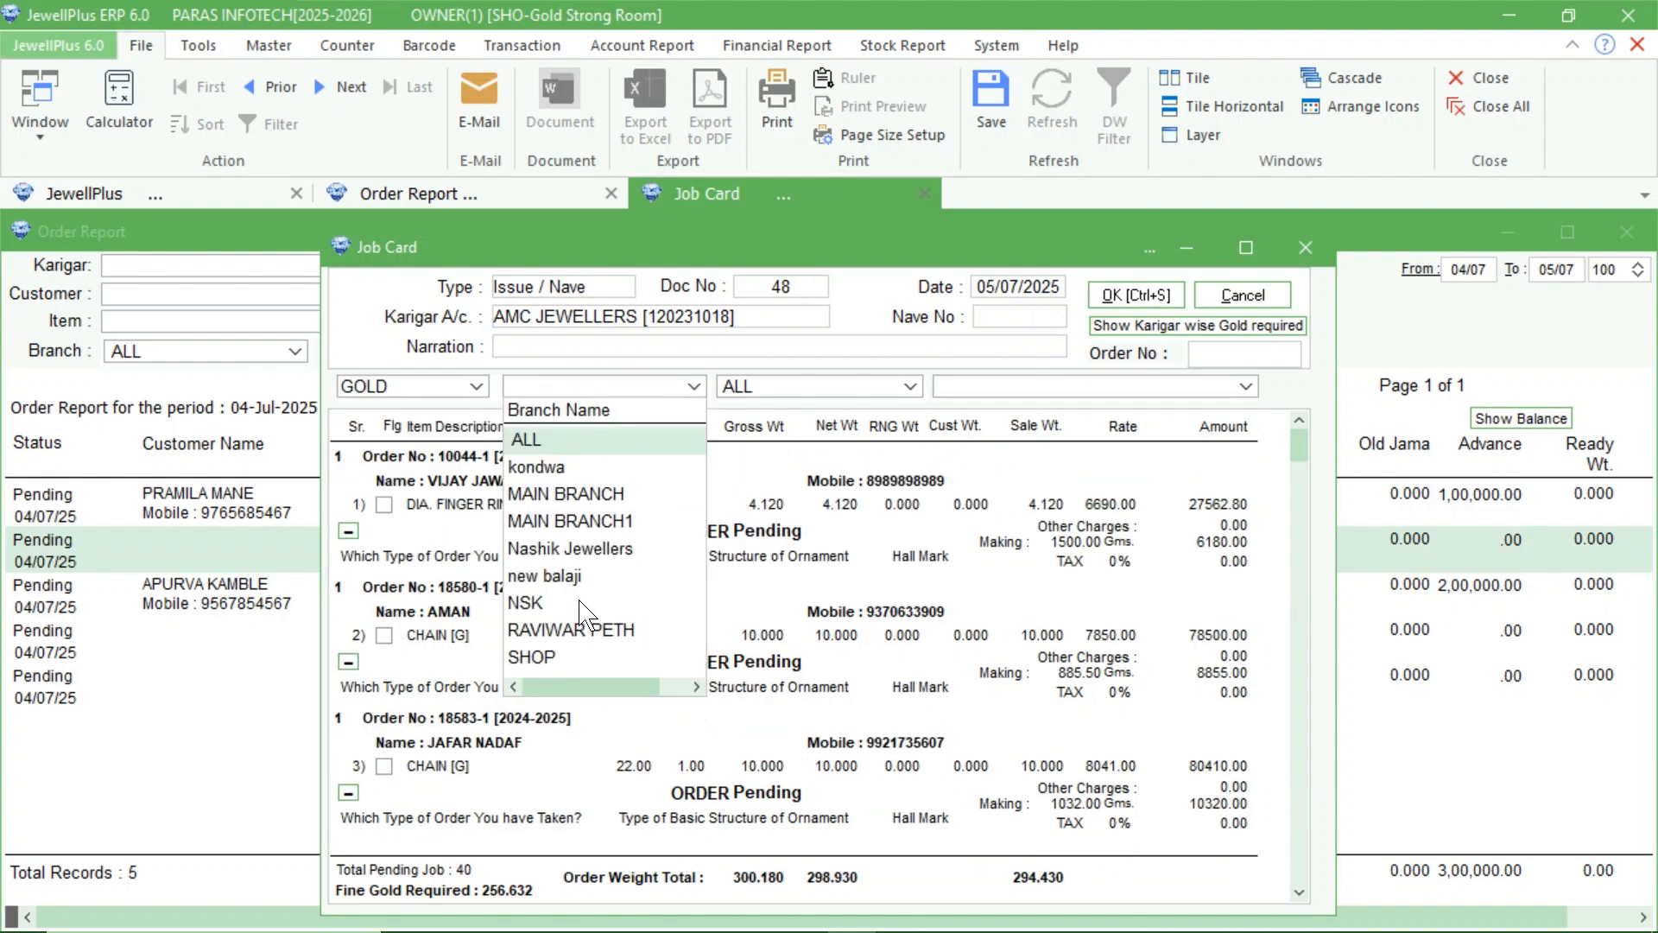
click(557, 656)
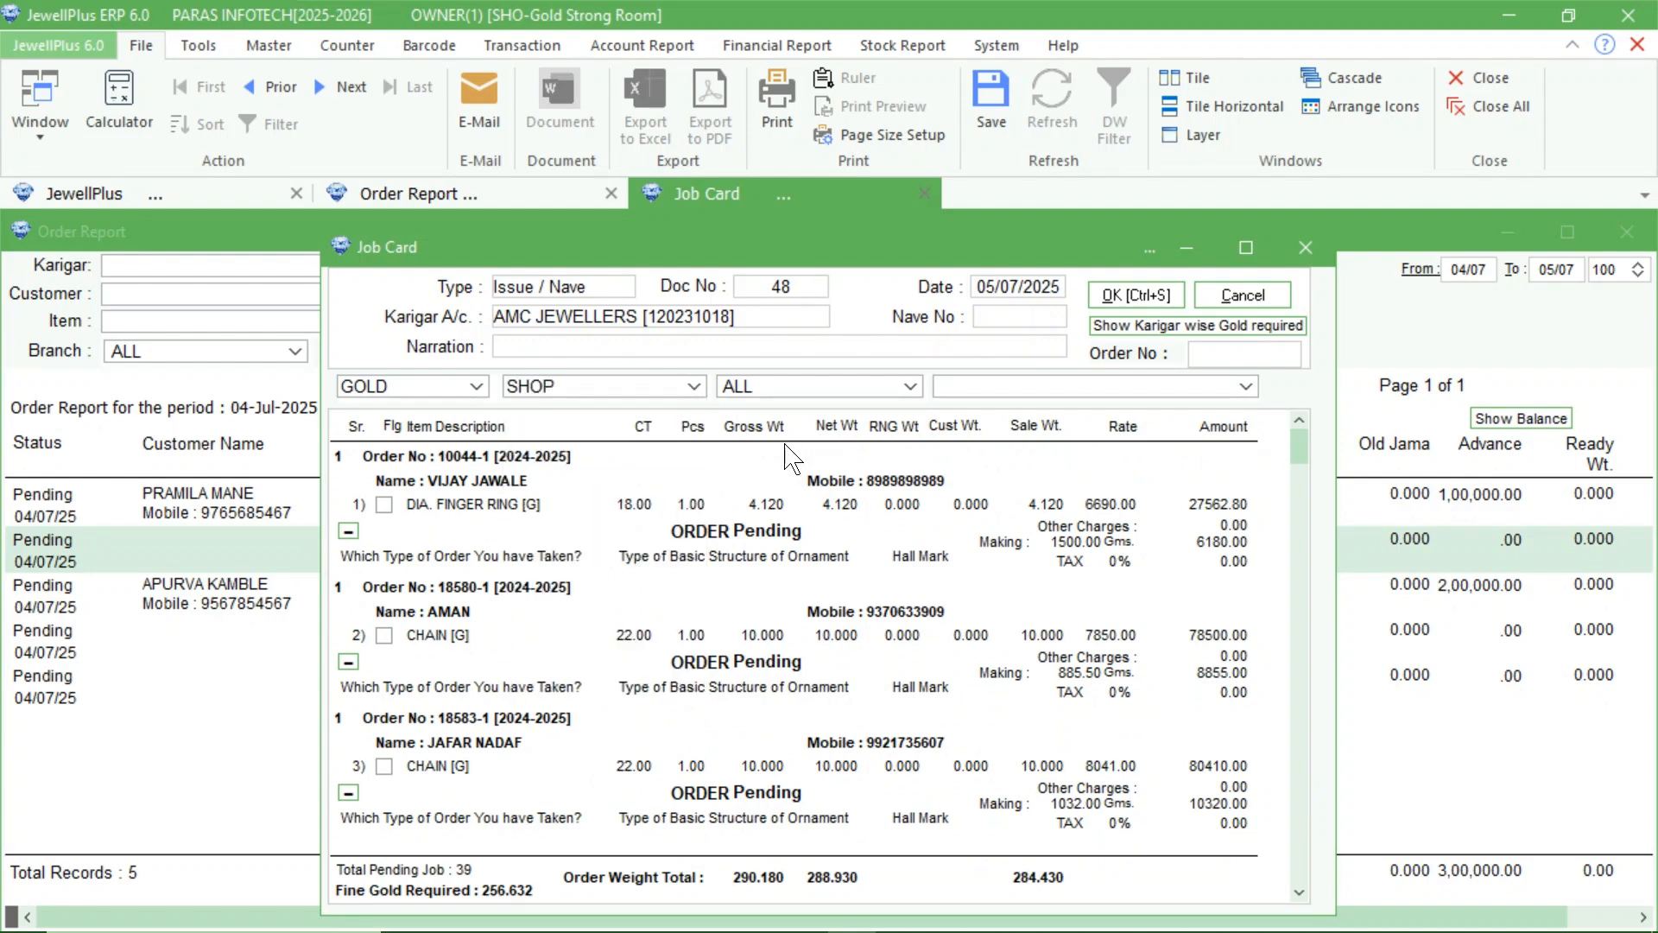
click(799, 385)
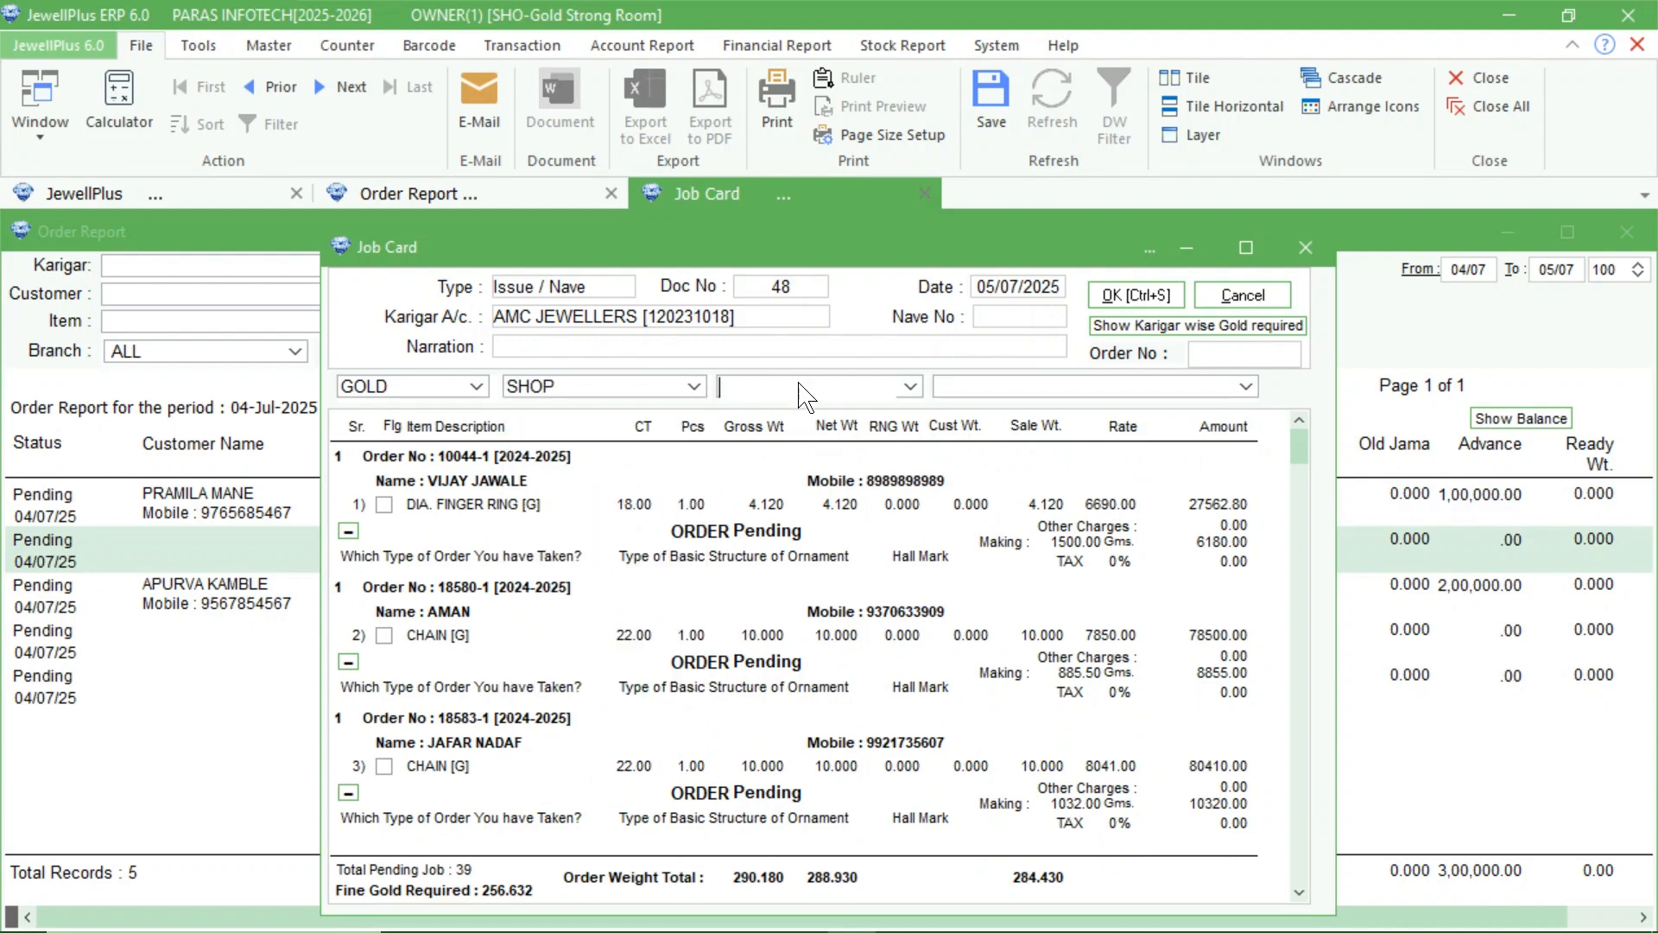
click(909, 387)
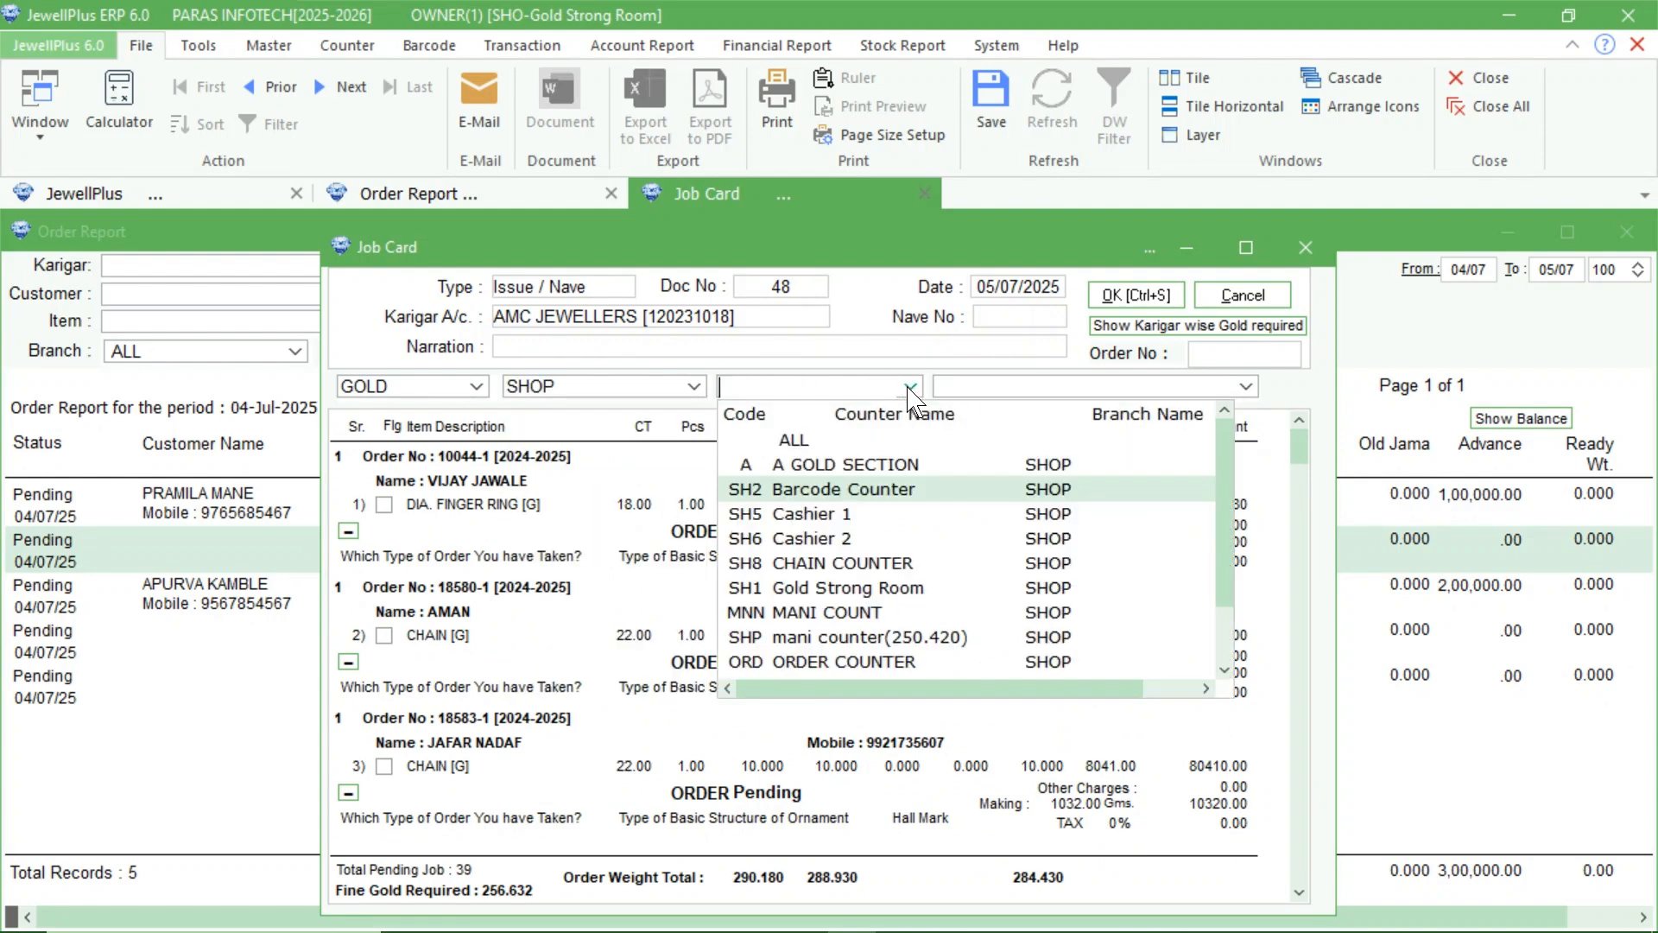
click(816, 662)
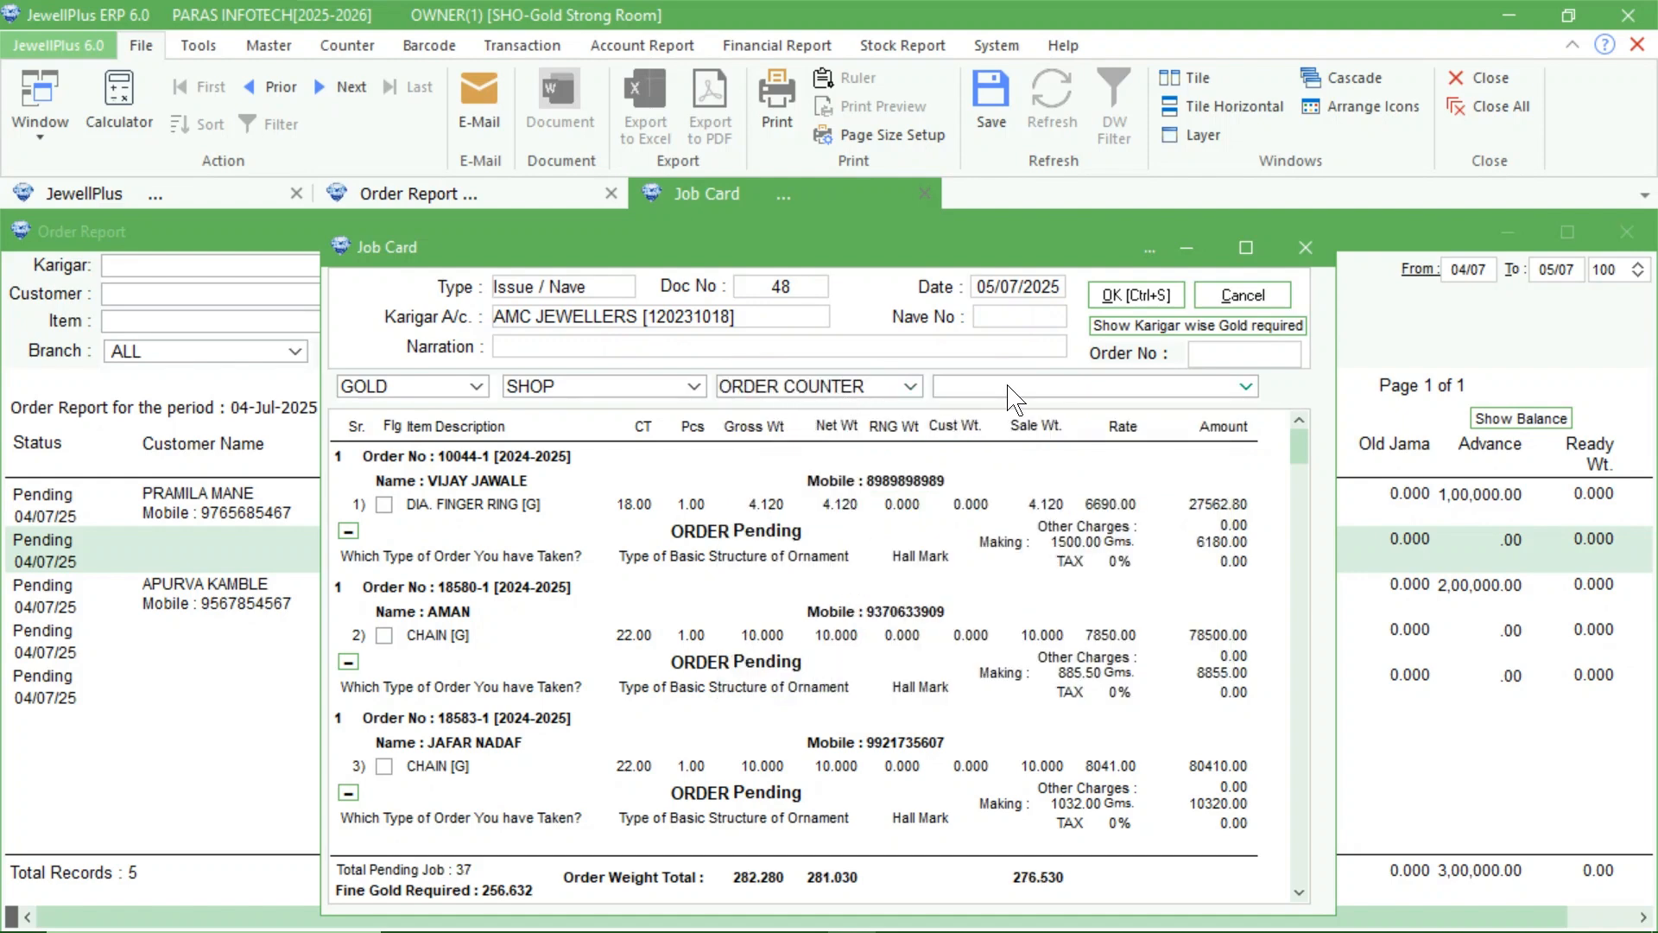
click(1246, 387)
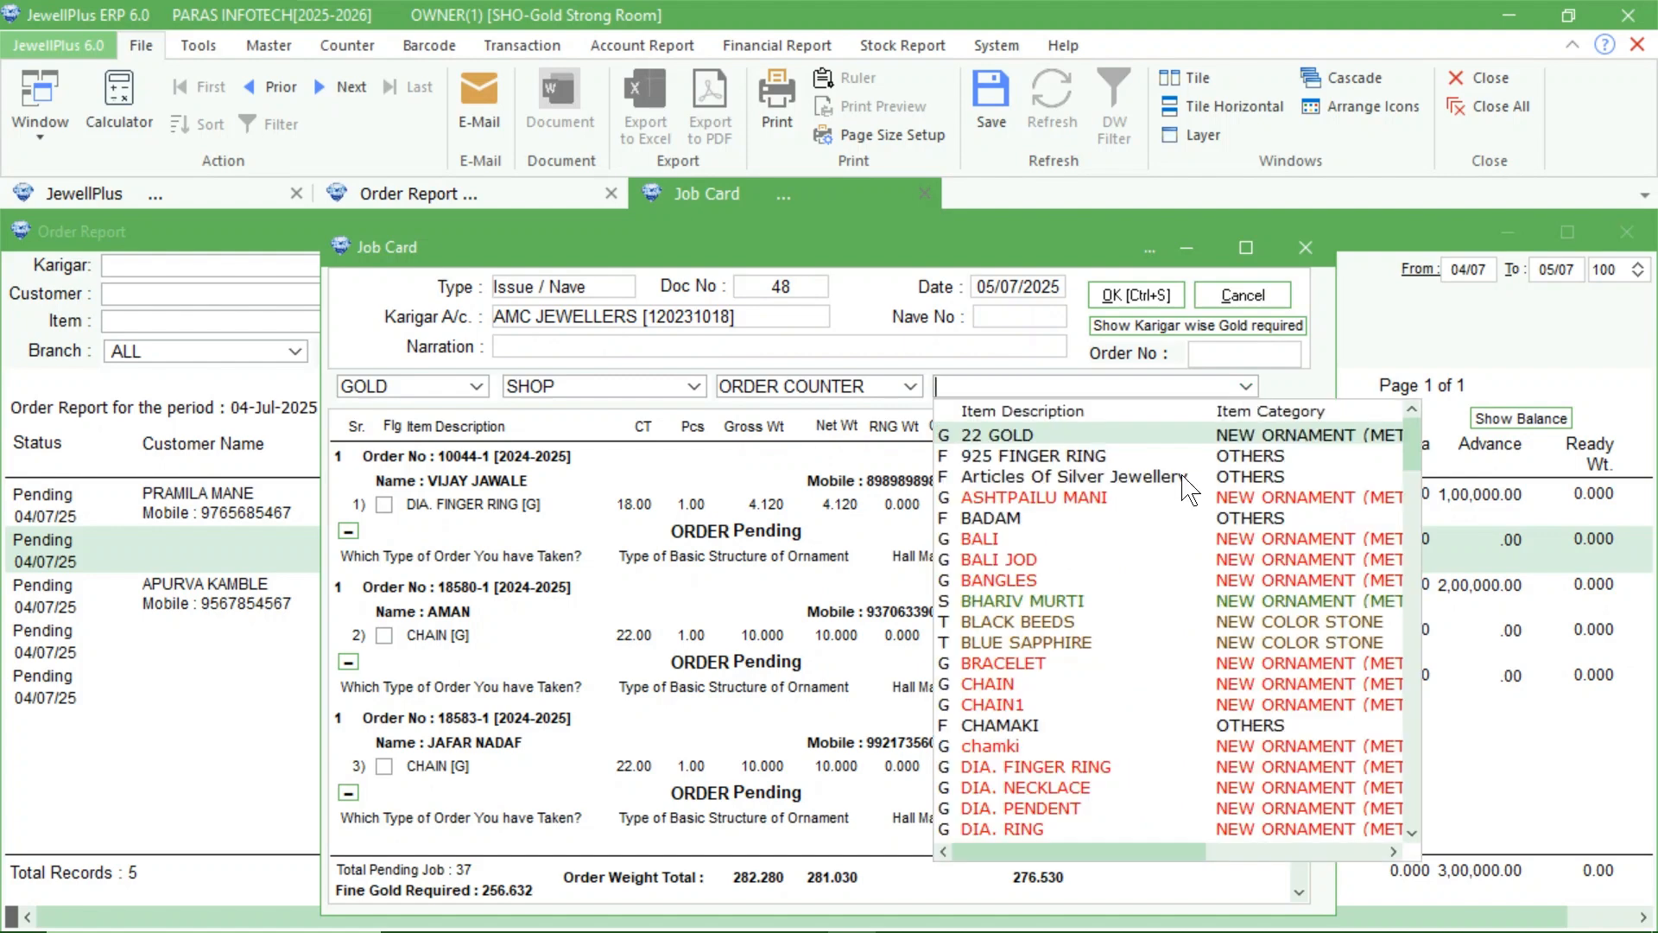
click(1000, 687)
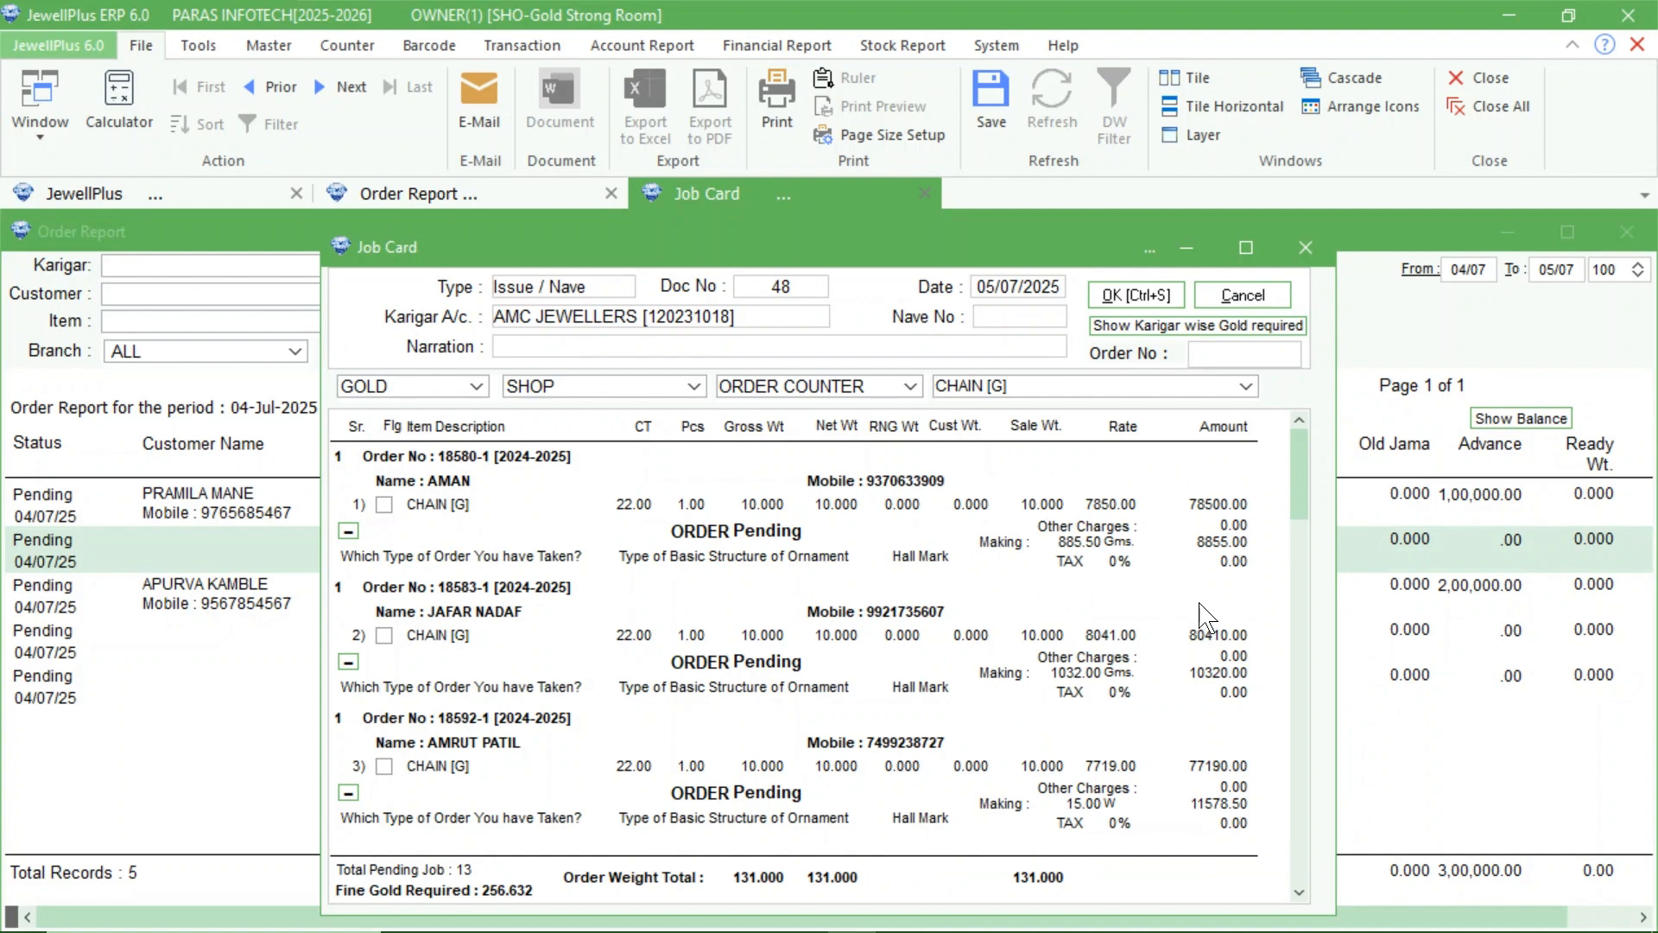
Flag the chains of the last three listed orders for sending to the karigar, and clear all three flags.
drag(1298, 499, 1295, 898)
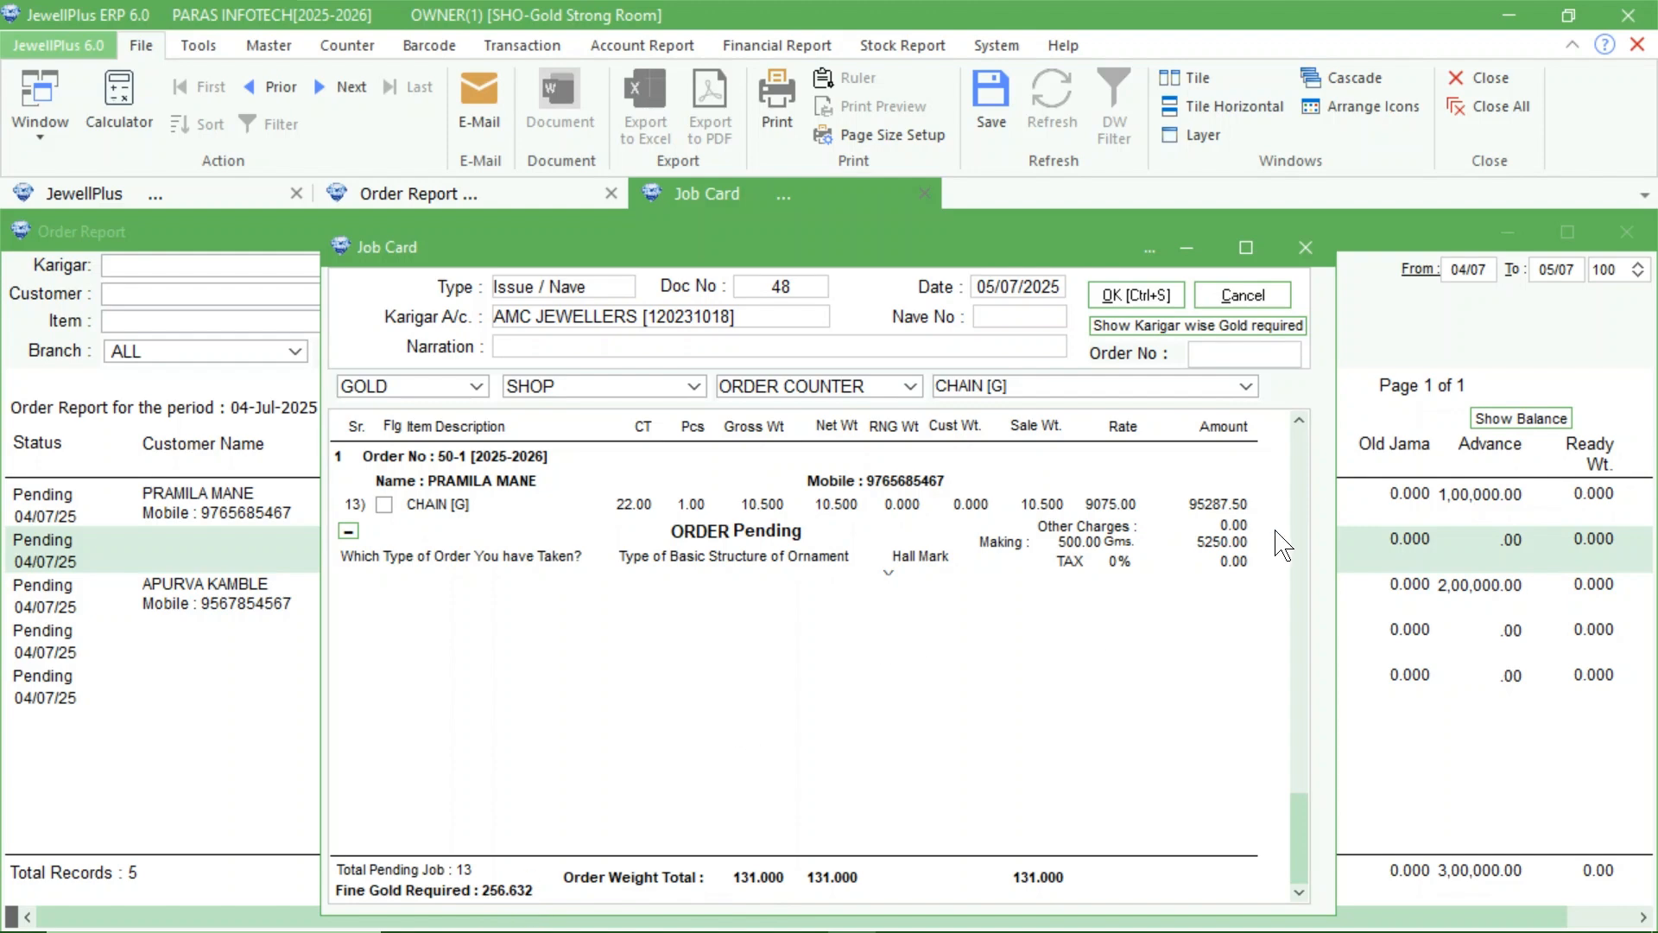
click(1300, 420)
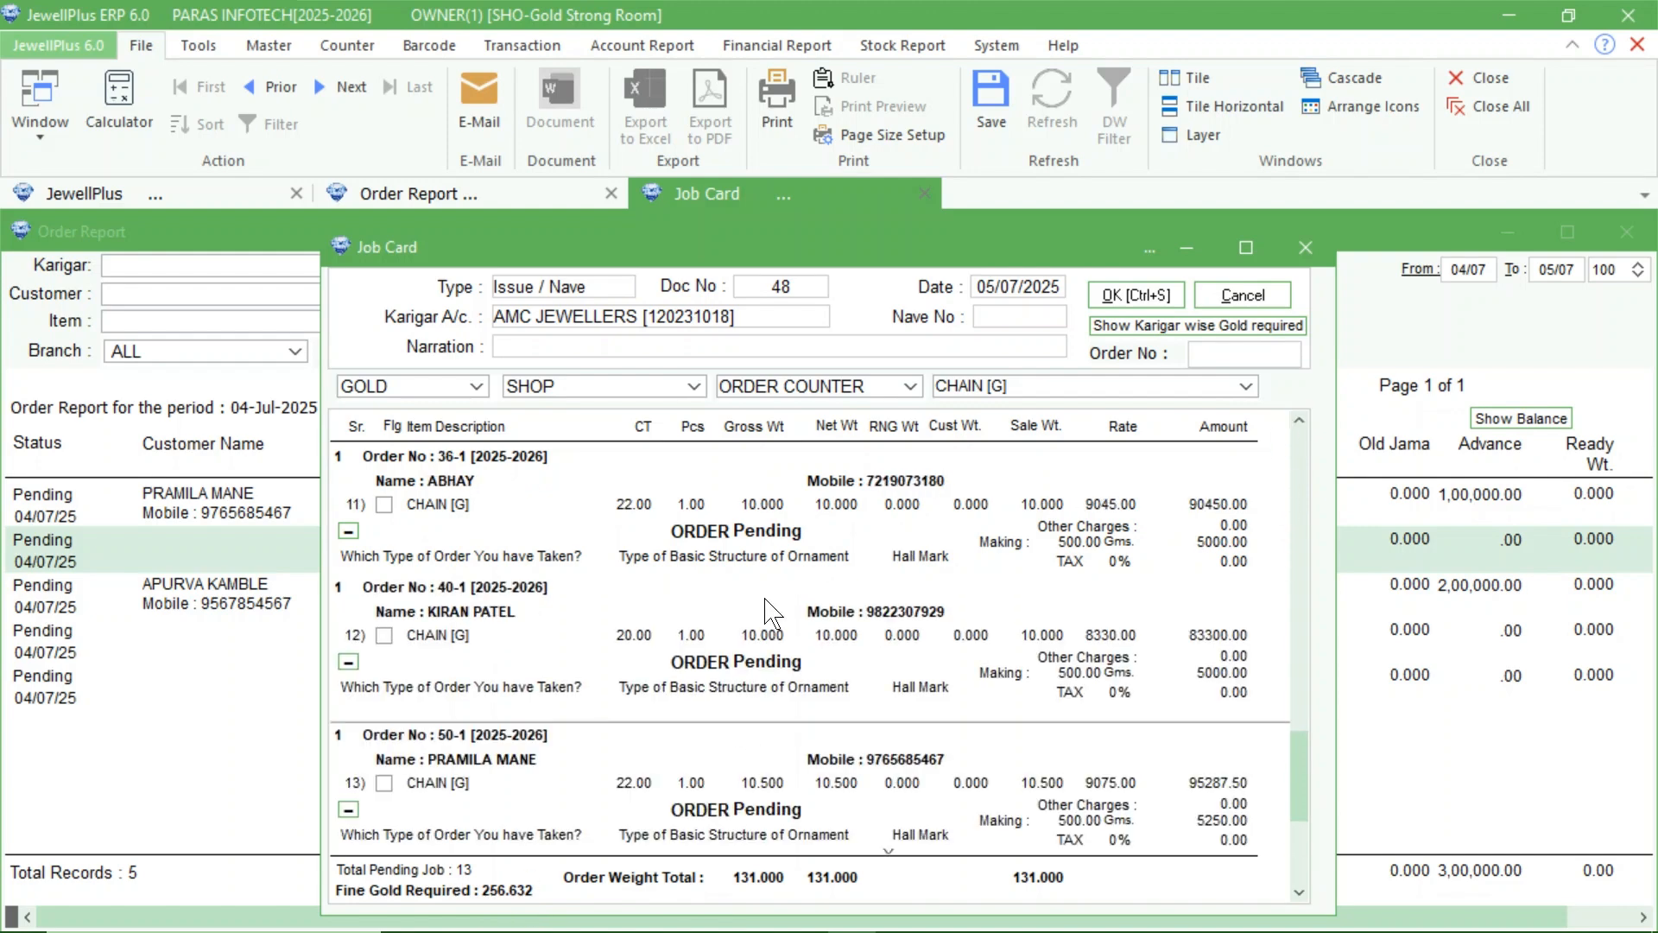
click(384, 635)
click(384, 505)
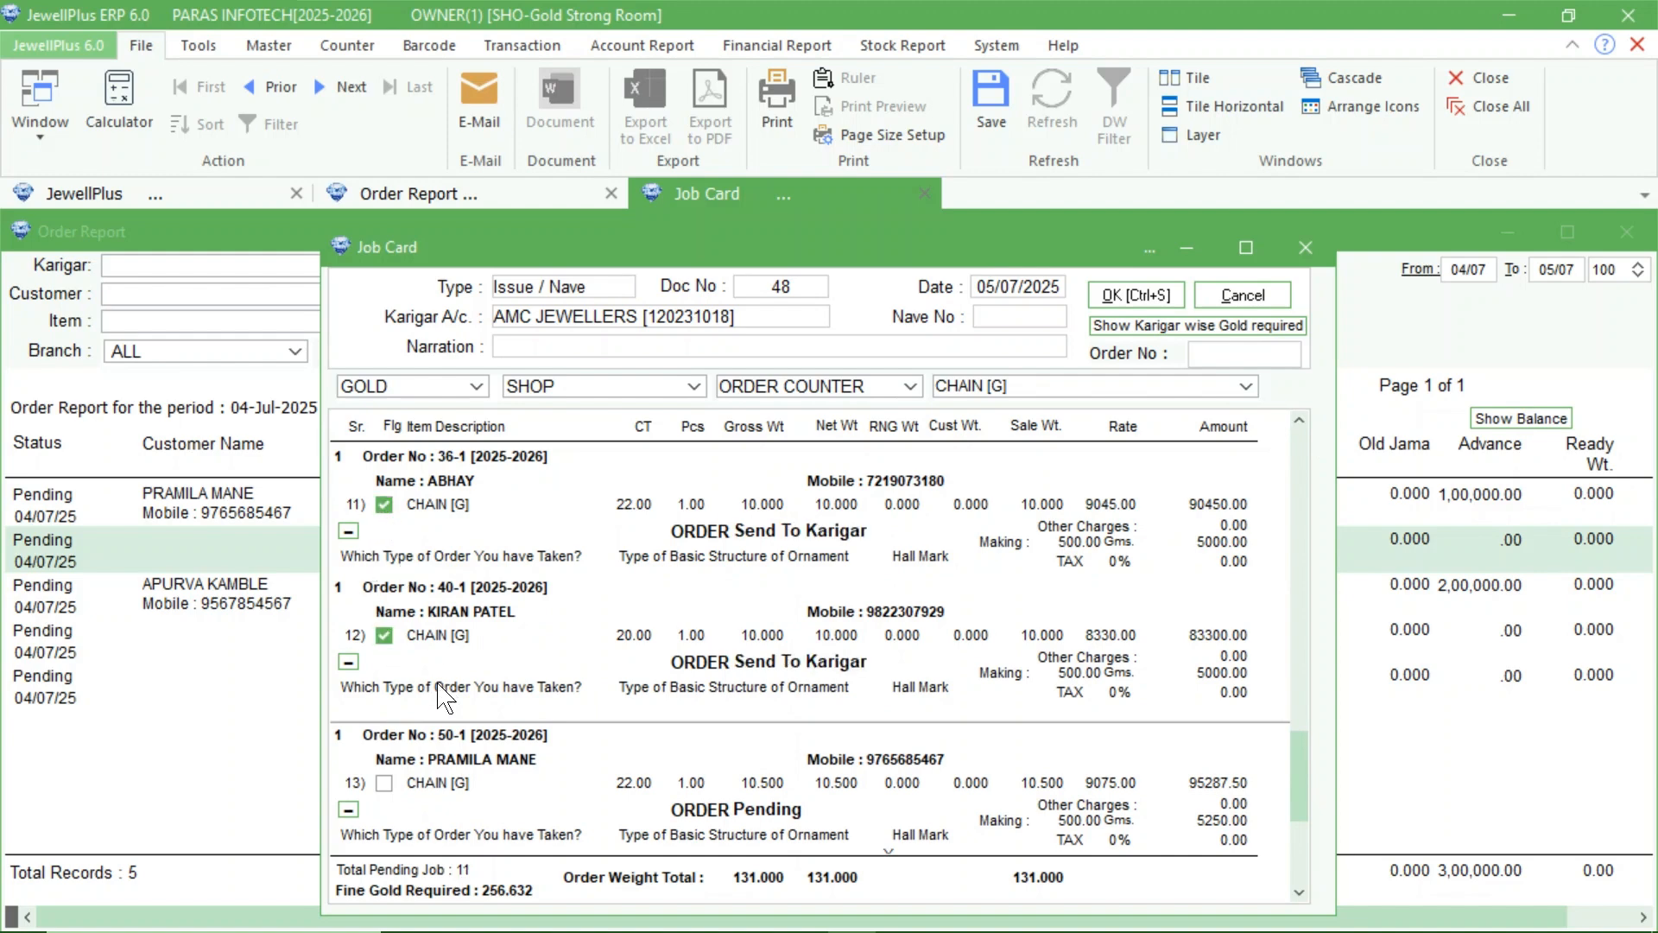
click(384, 784)
click(384, 784)
click(384, 637)
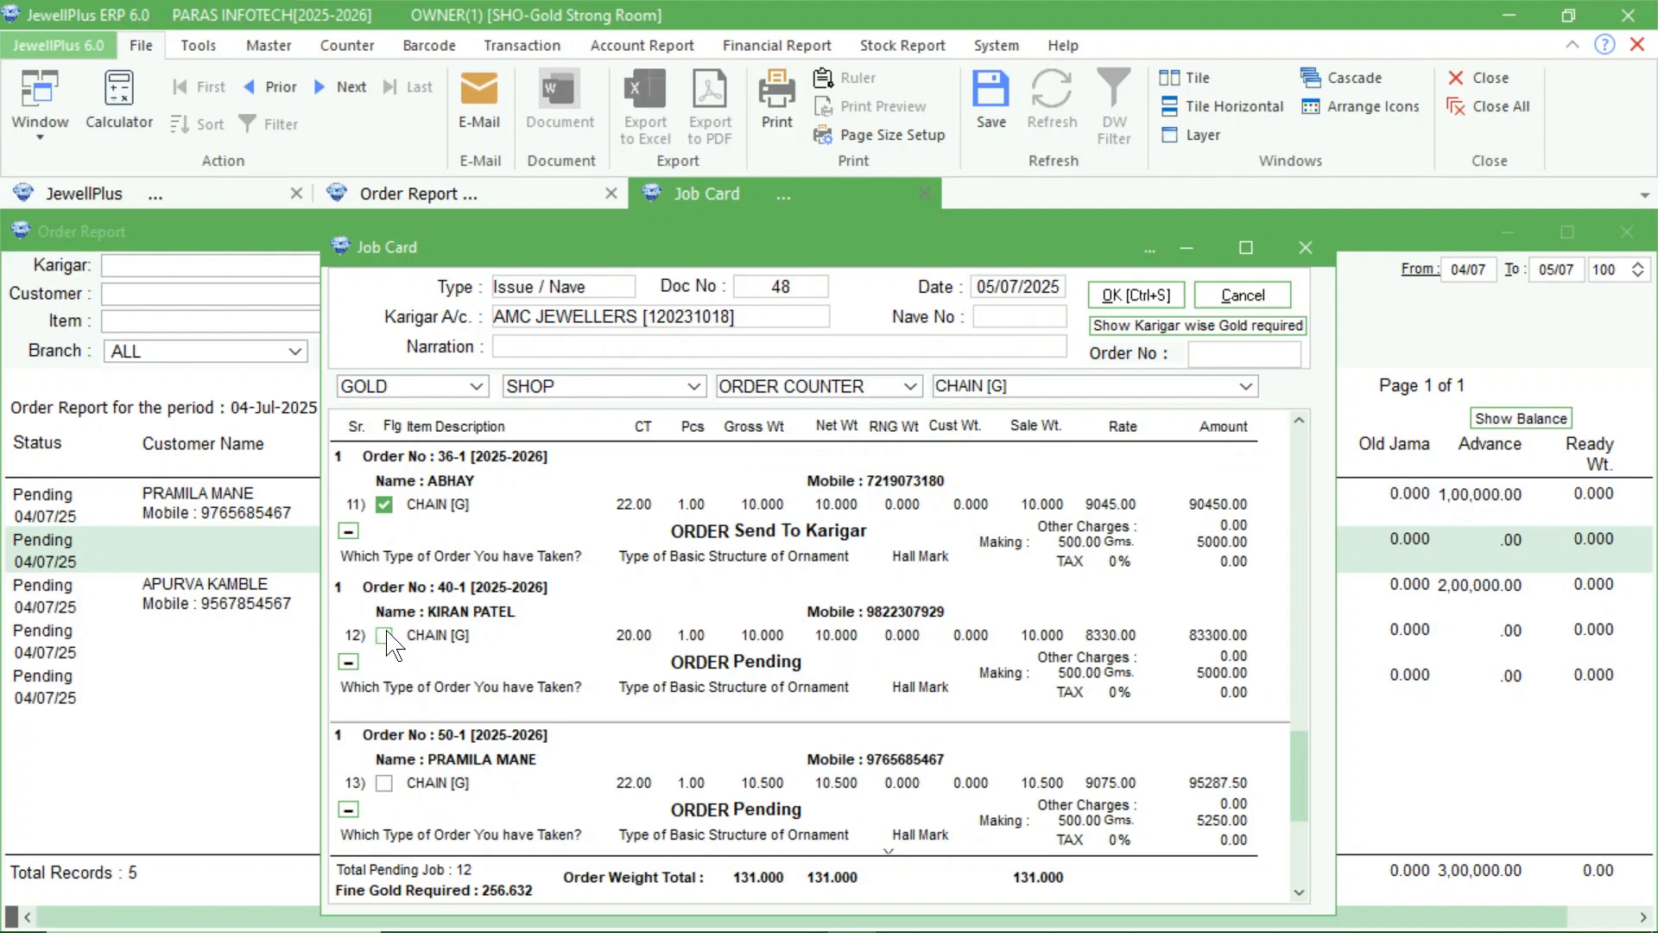
click(383, 505)
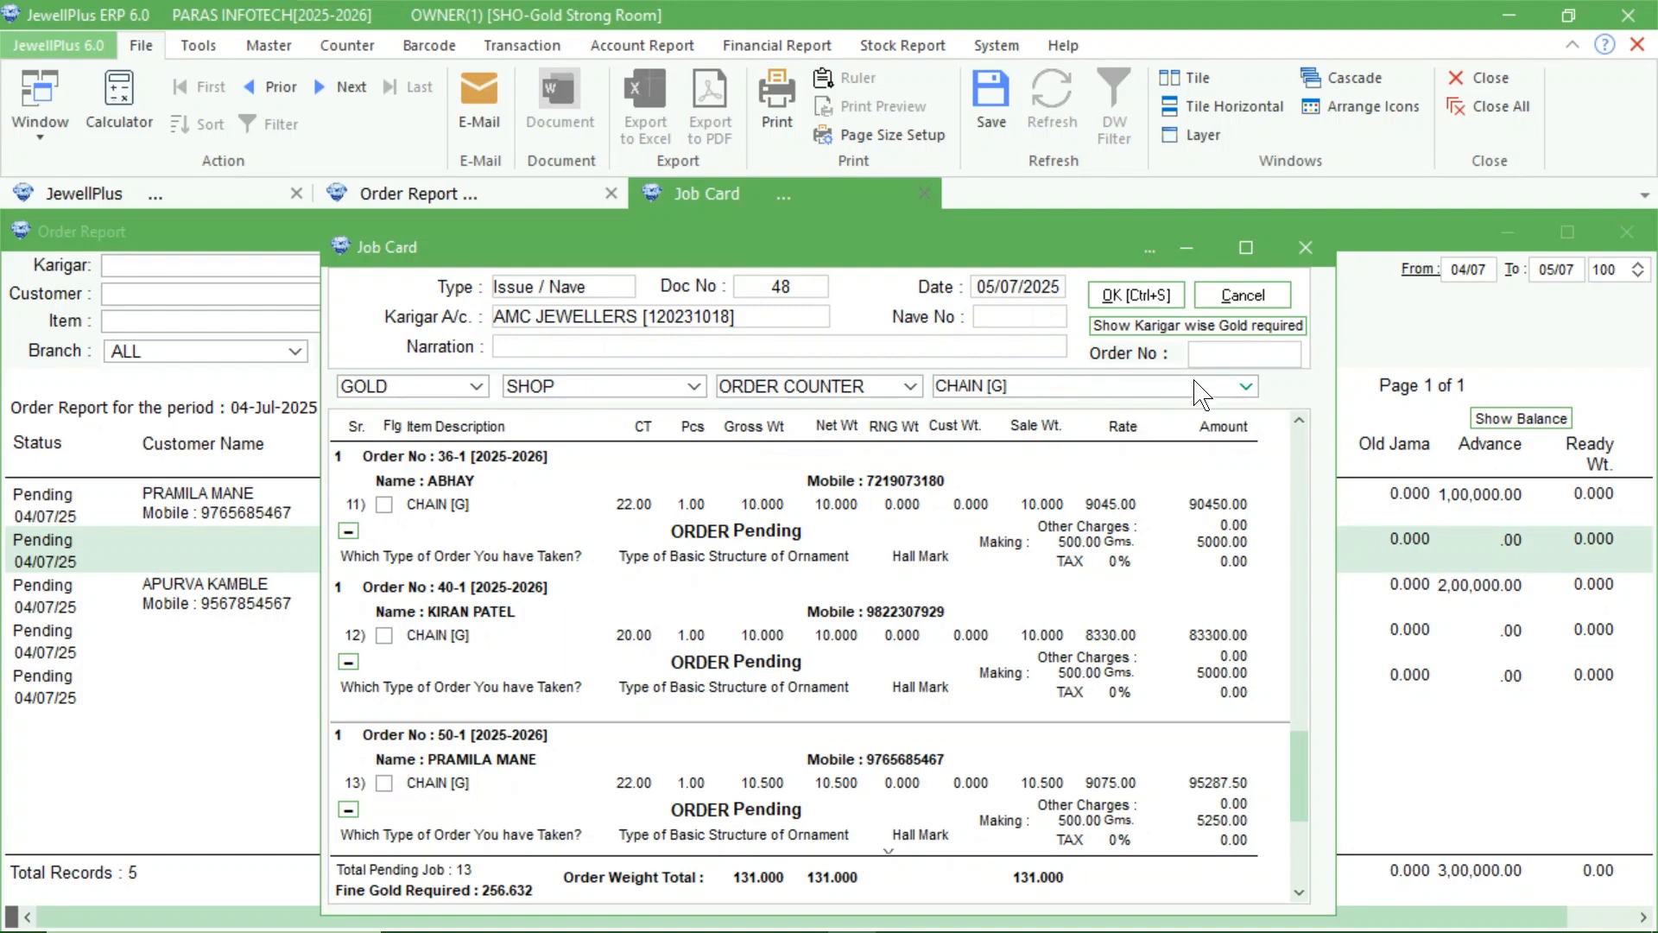
Filter the job card by the customer's order number, flag the chain for sending to the karigar, and close the job card.
click(1225, 352)
text(50)
key(Return)
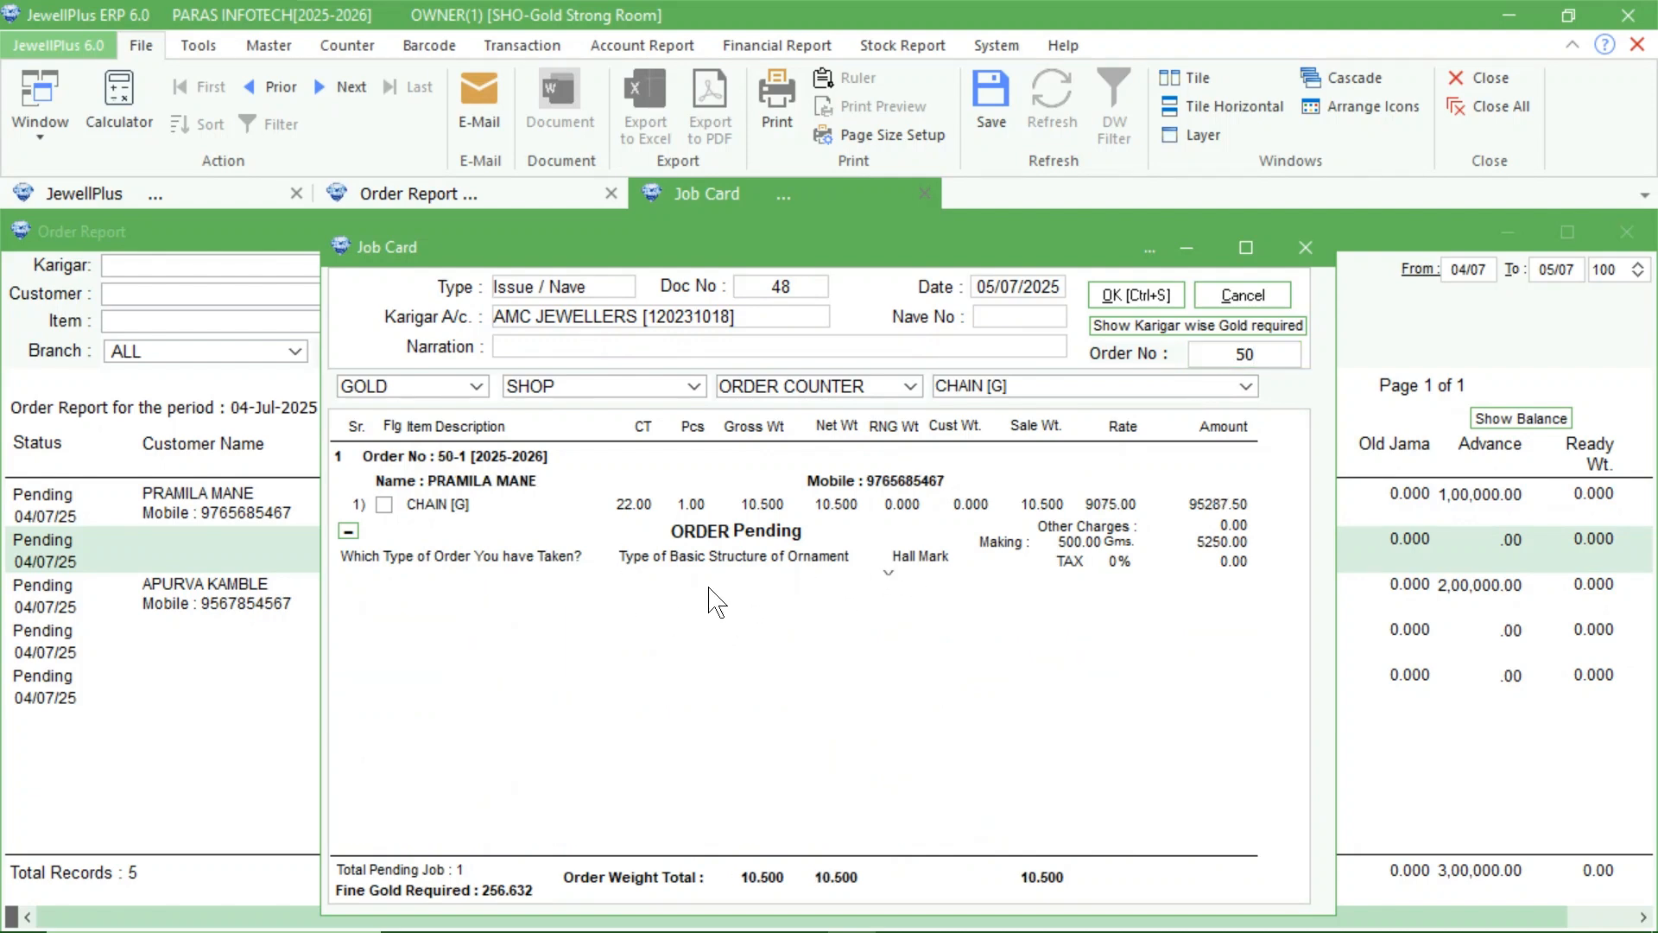
click(384, 504)
click(385, 505)
click(384, 505)
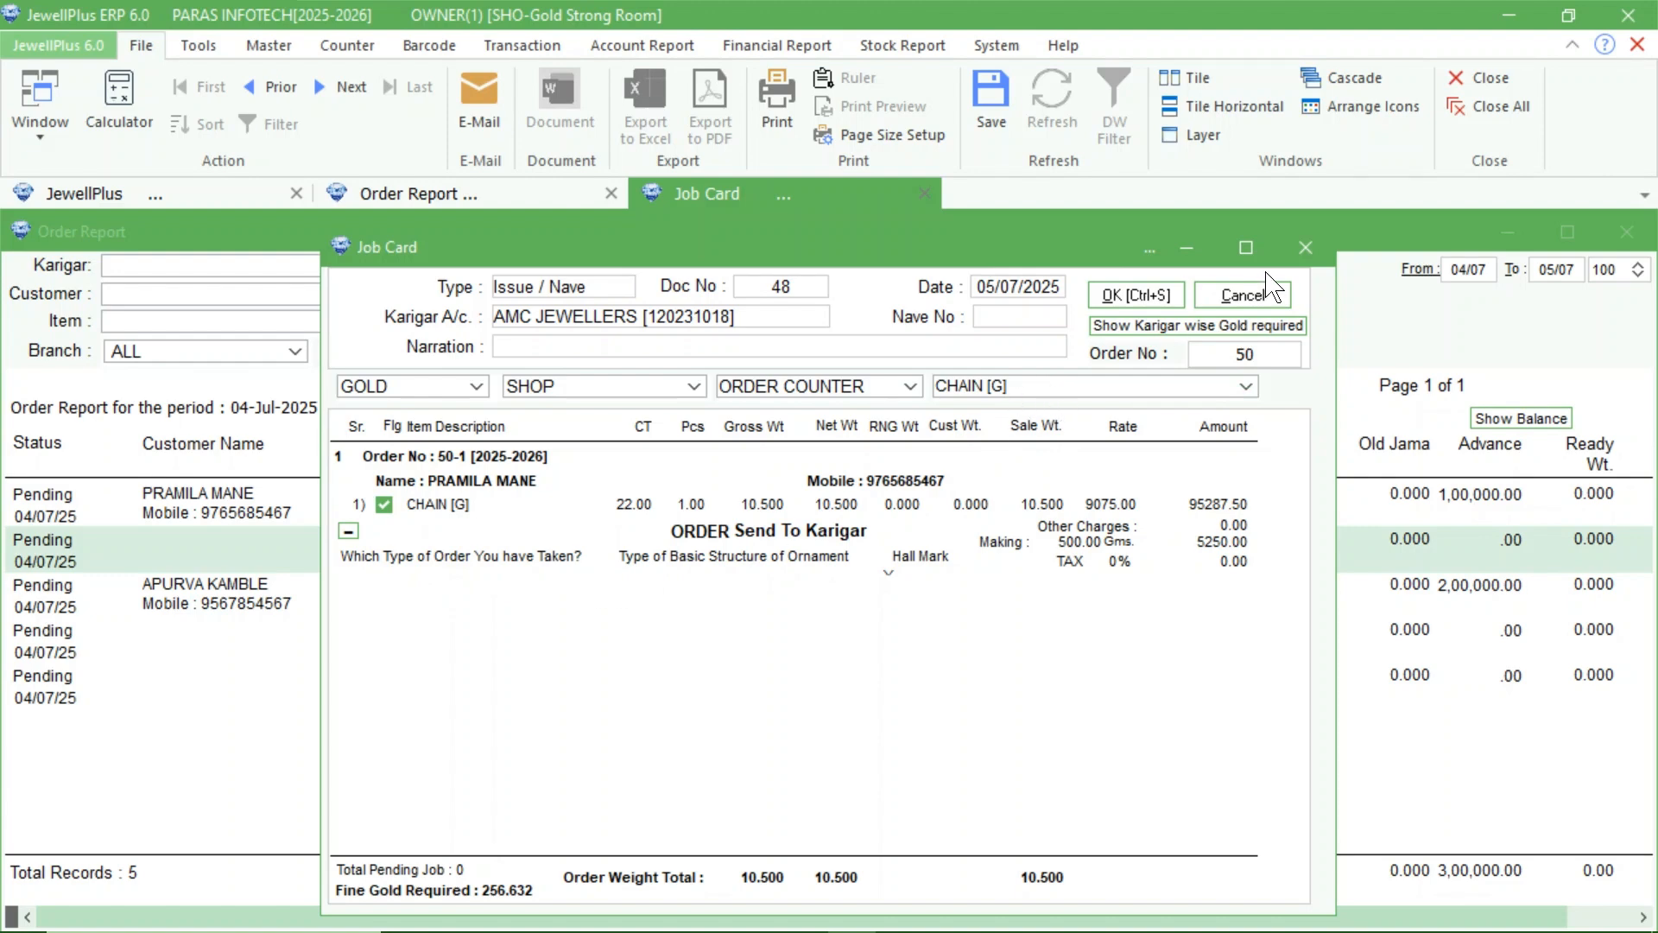
click(1306, 250)
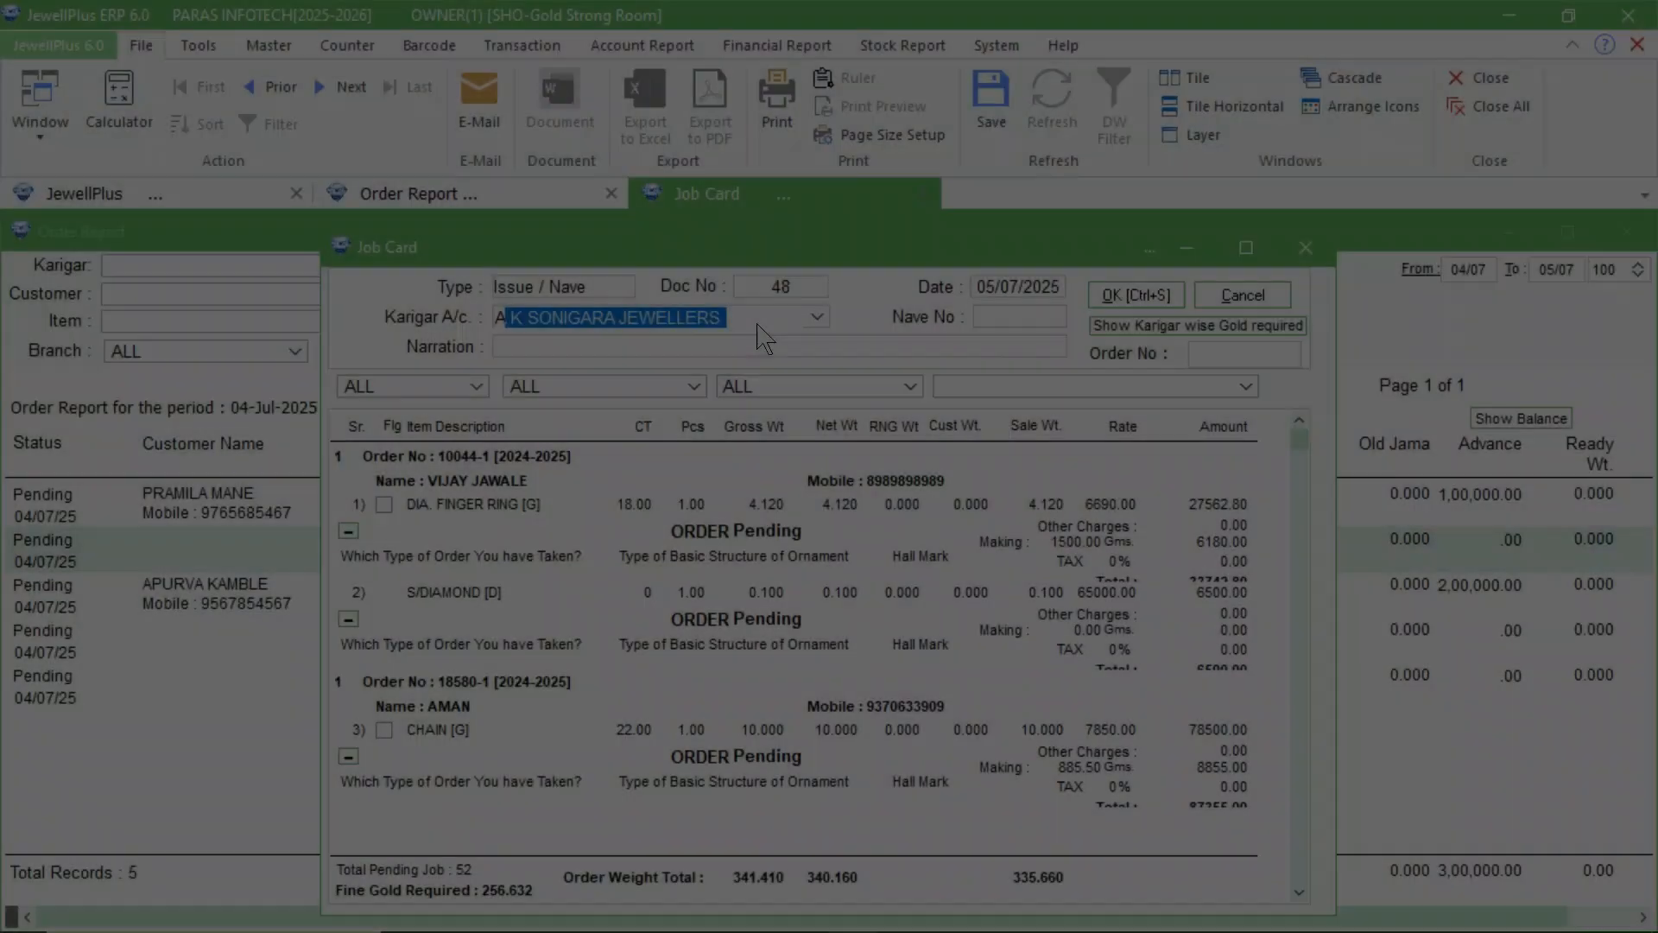
Confirm AMC JEWELLERS as the reopened job card's karigar and list only the items of the customer's order number.
key(Return)
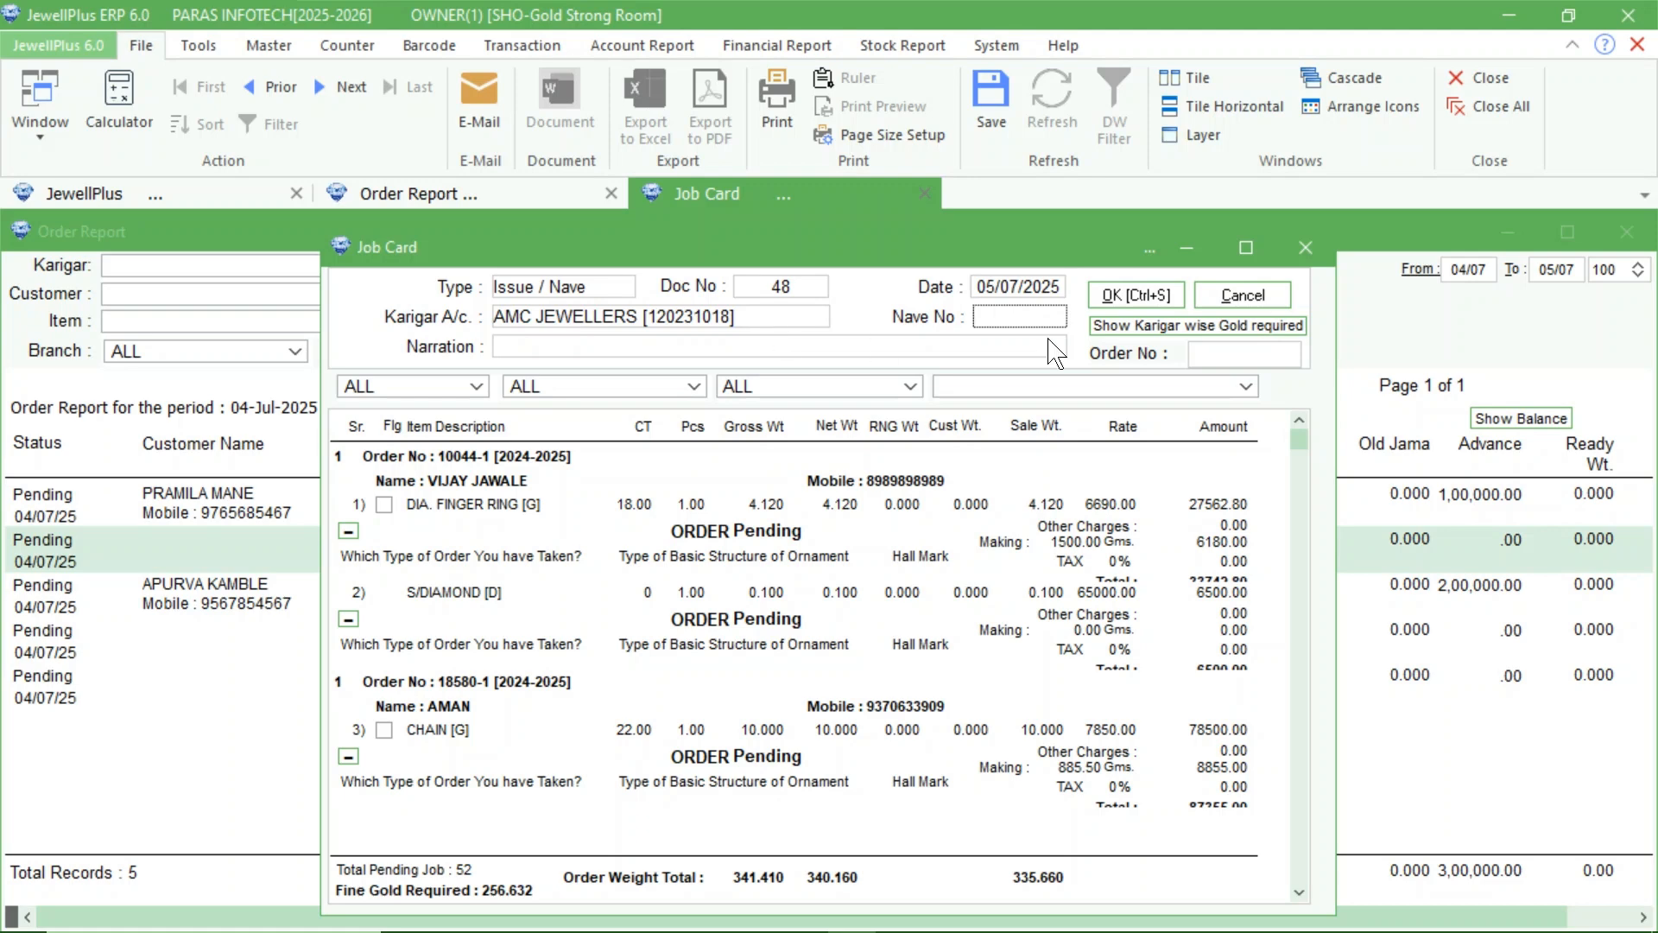
click(1211, 350)
text(50)
key(Return)
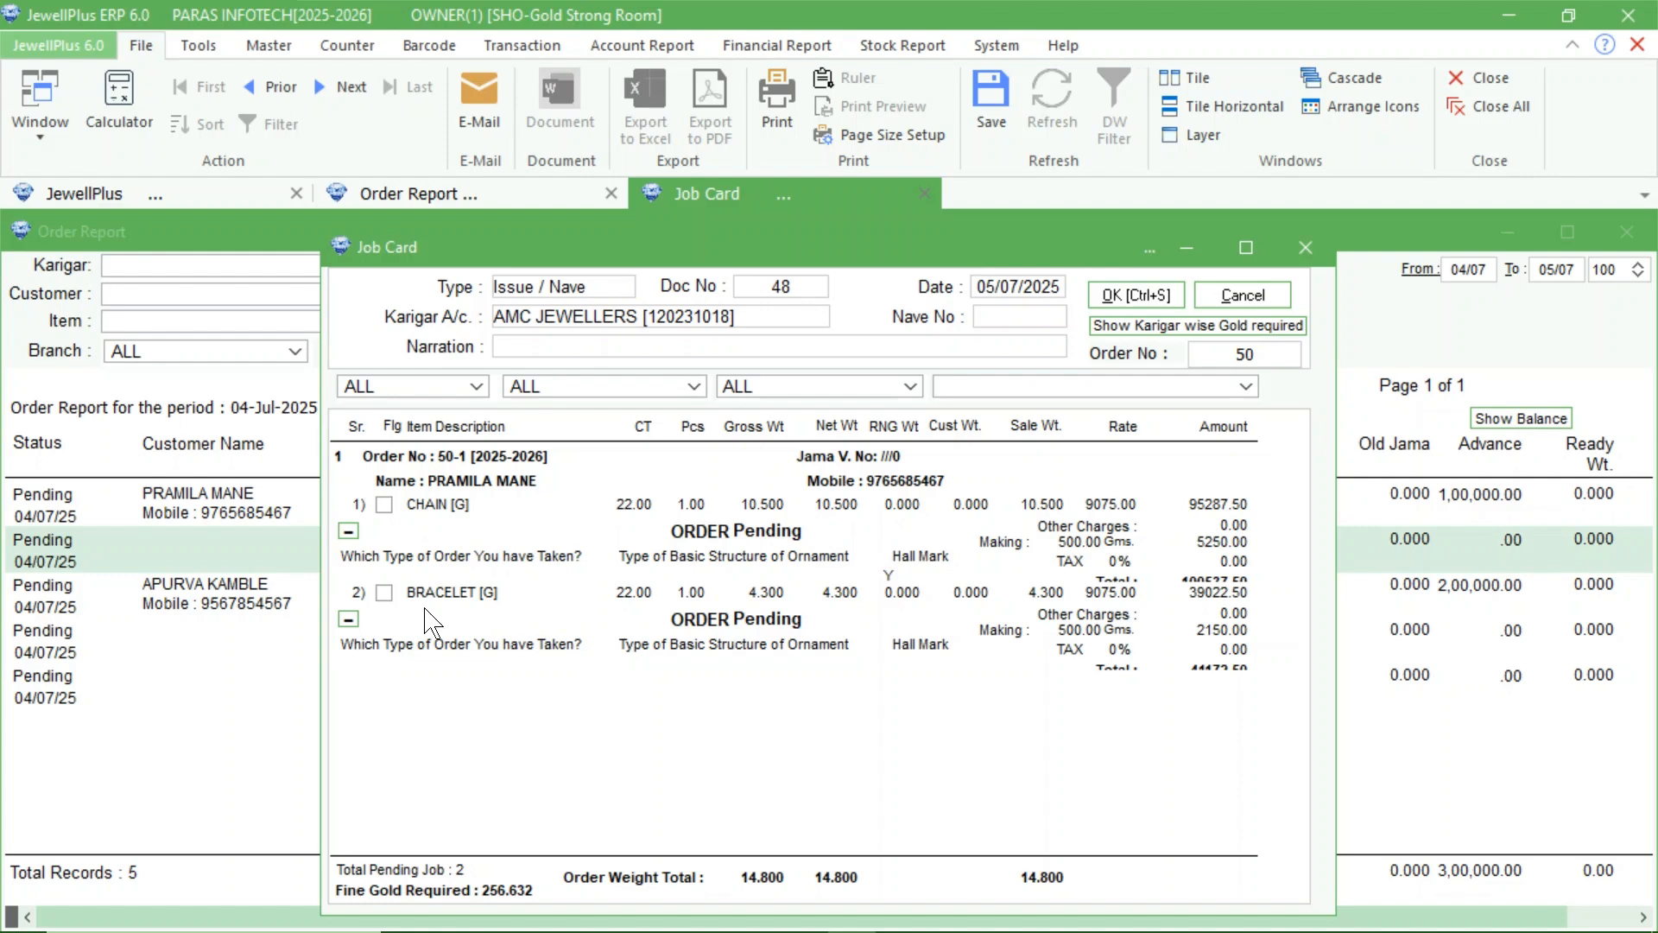
Flag the order's chain for sending to the karigar and expand its full order details.
click(384, 505)
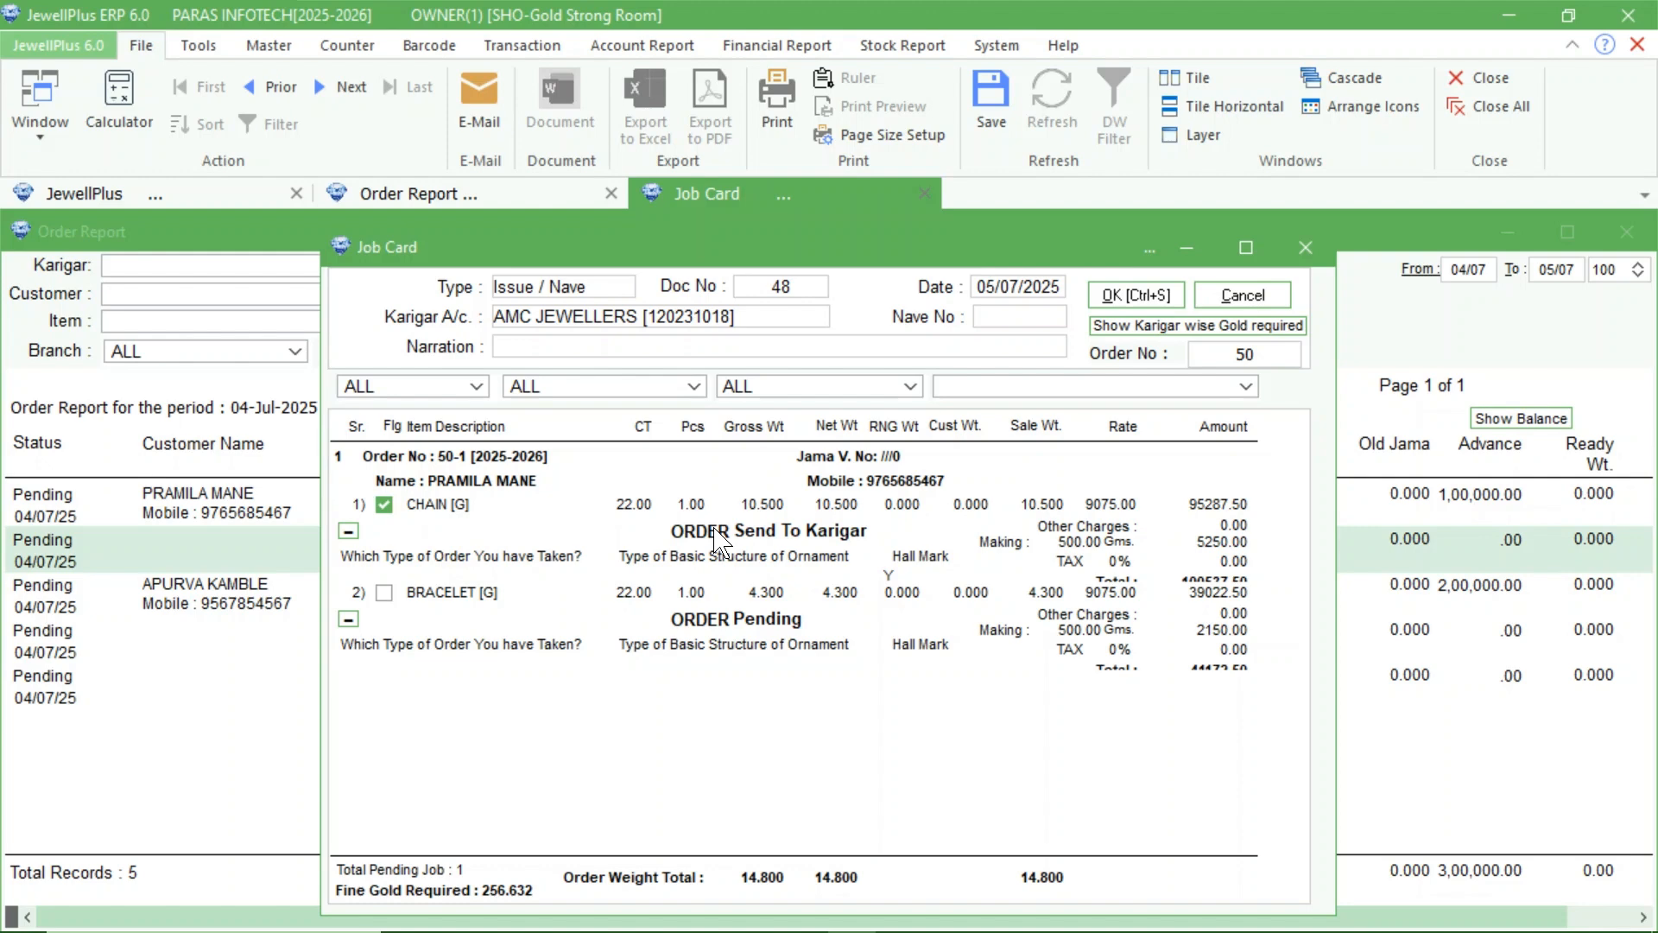
click(349, 530)
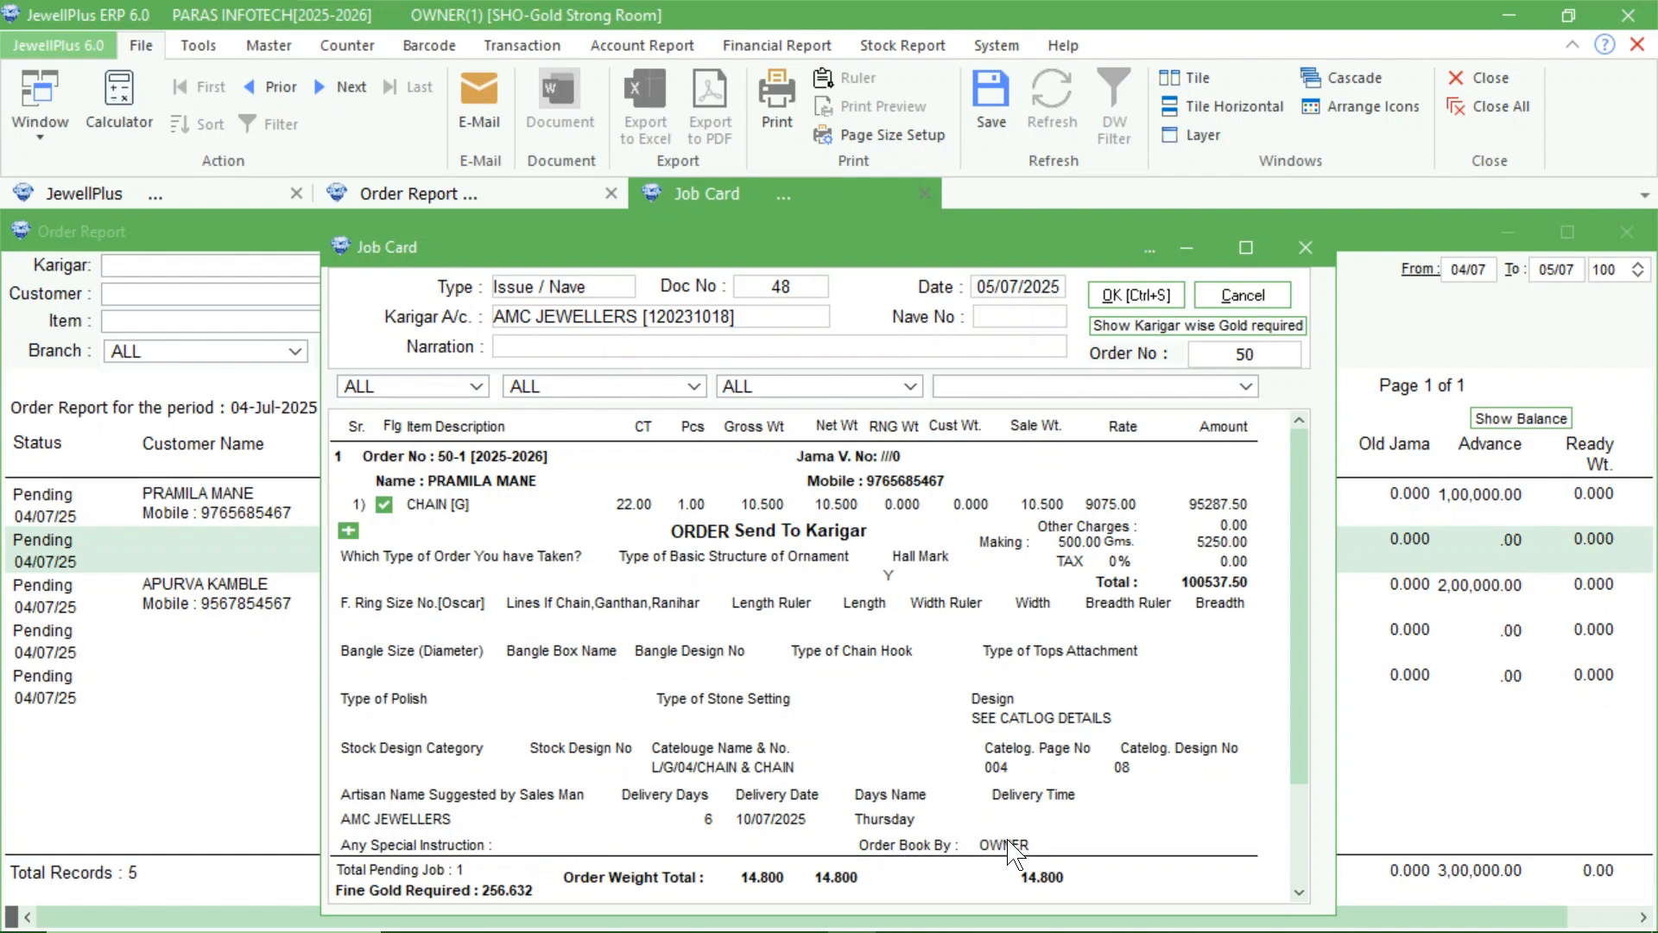
Collapse the chain's order details and save the job card, previewing its printed voucher but cancelling the PDF output.
click(349, 531)
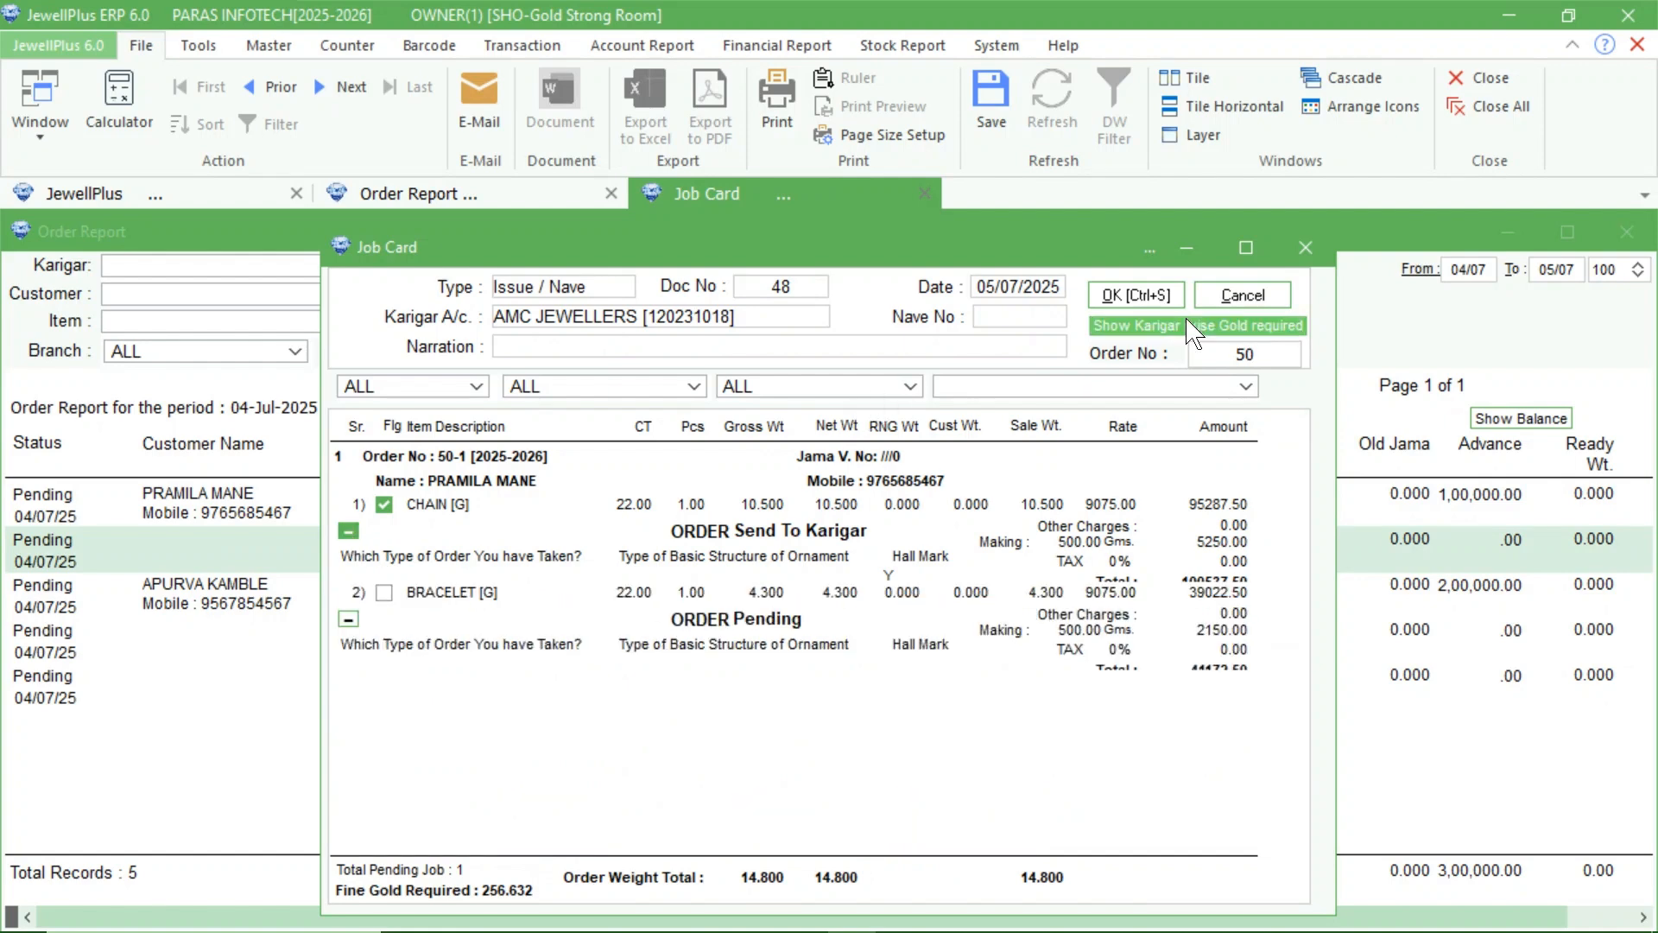
click(1139, 298)
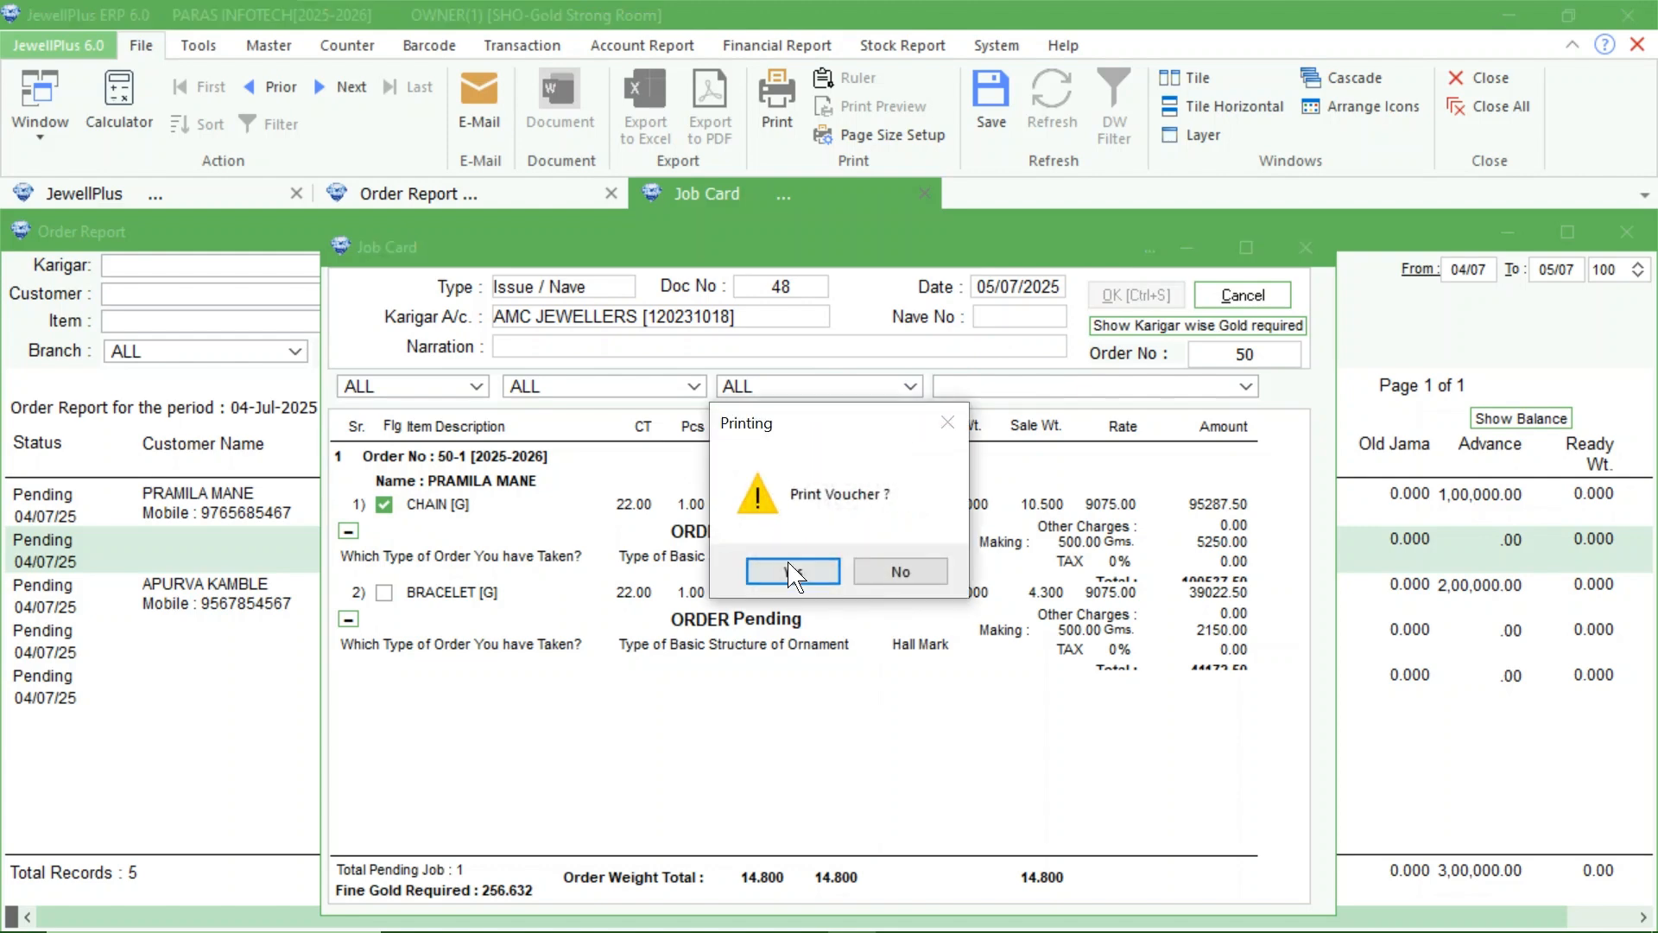
click(791, 571)
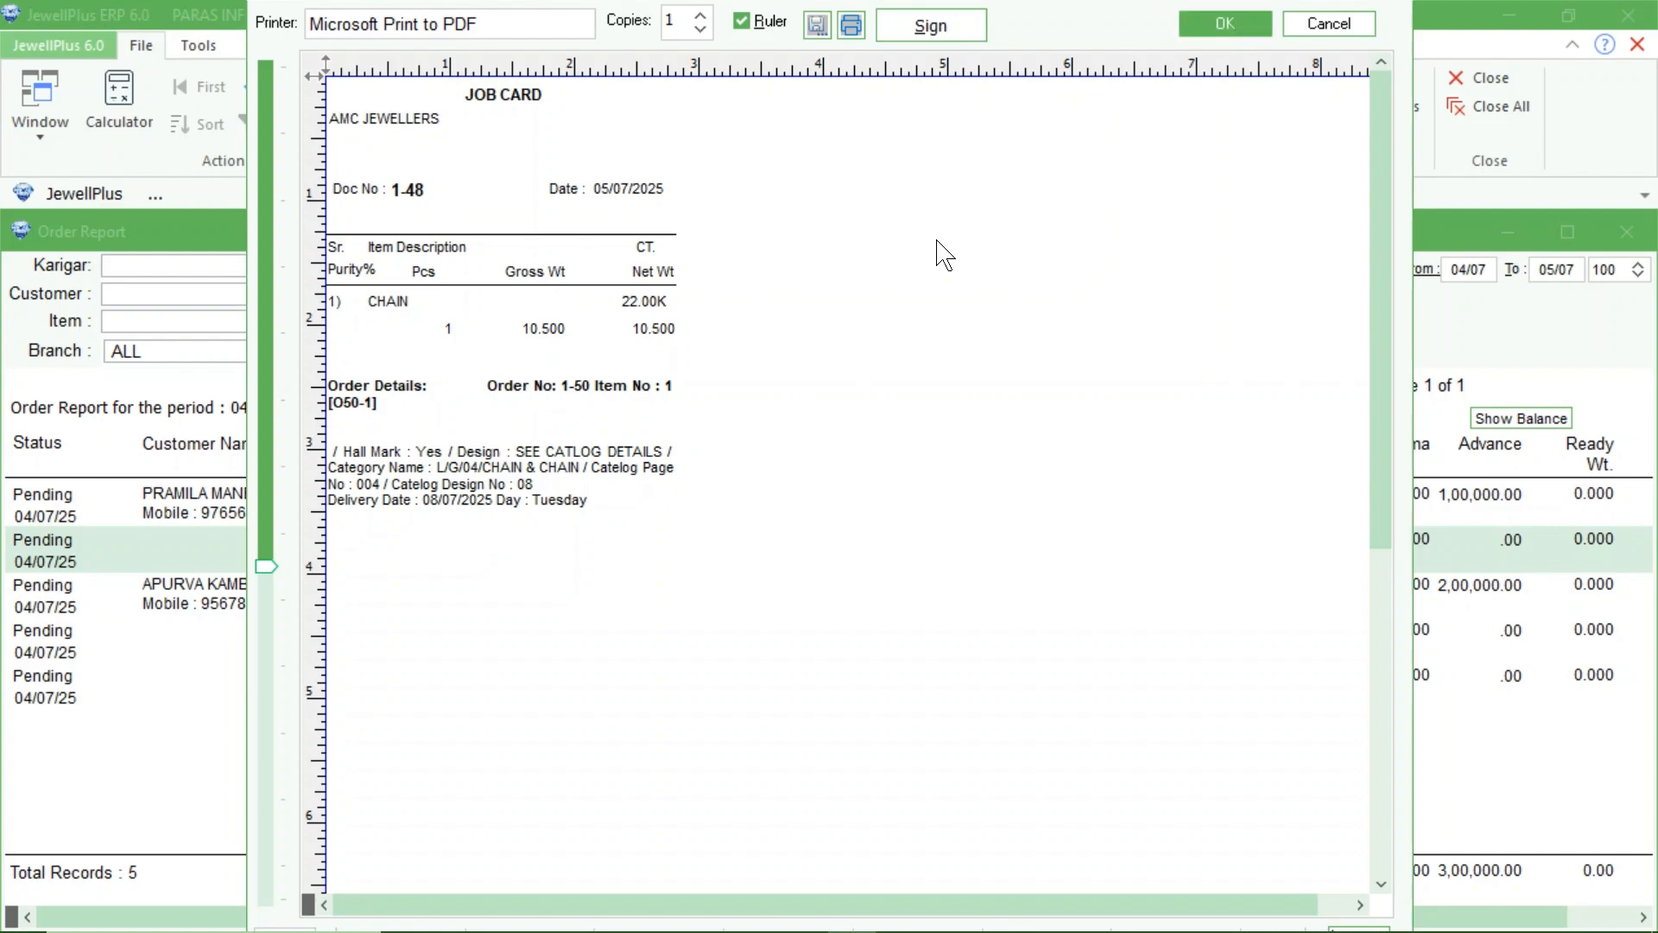
click(1255, 22)
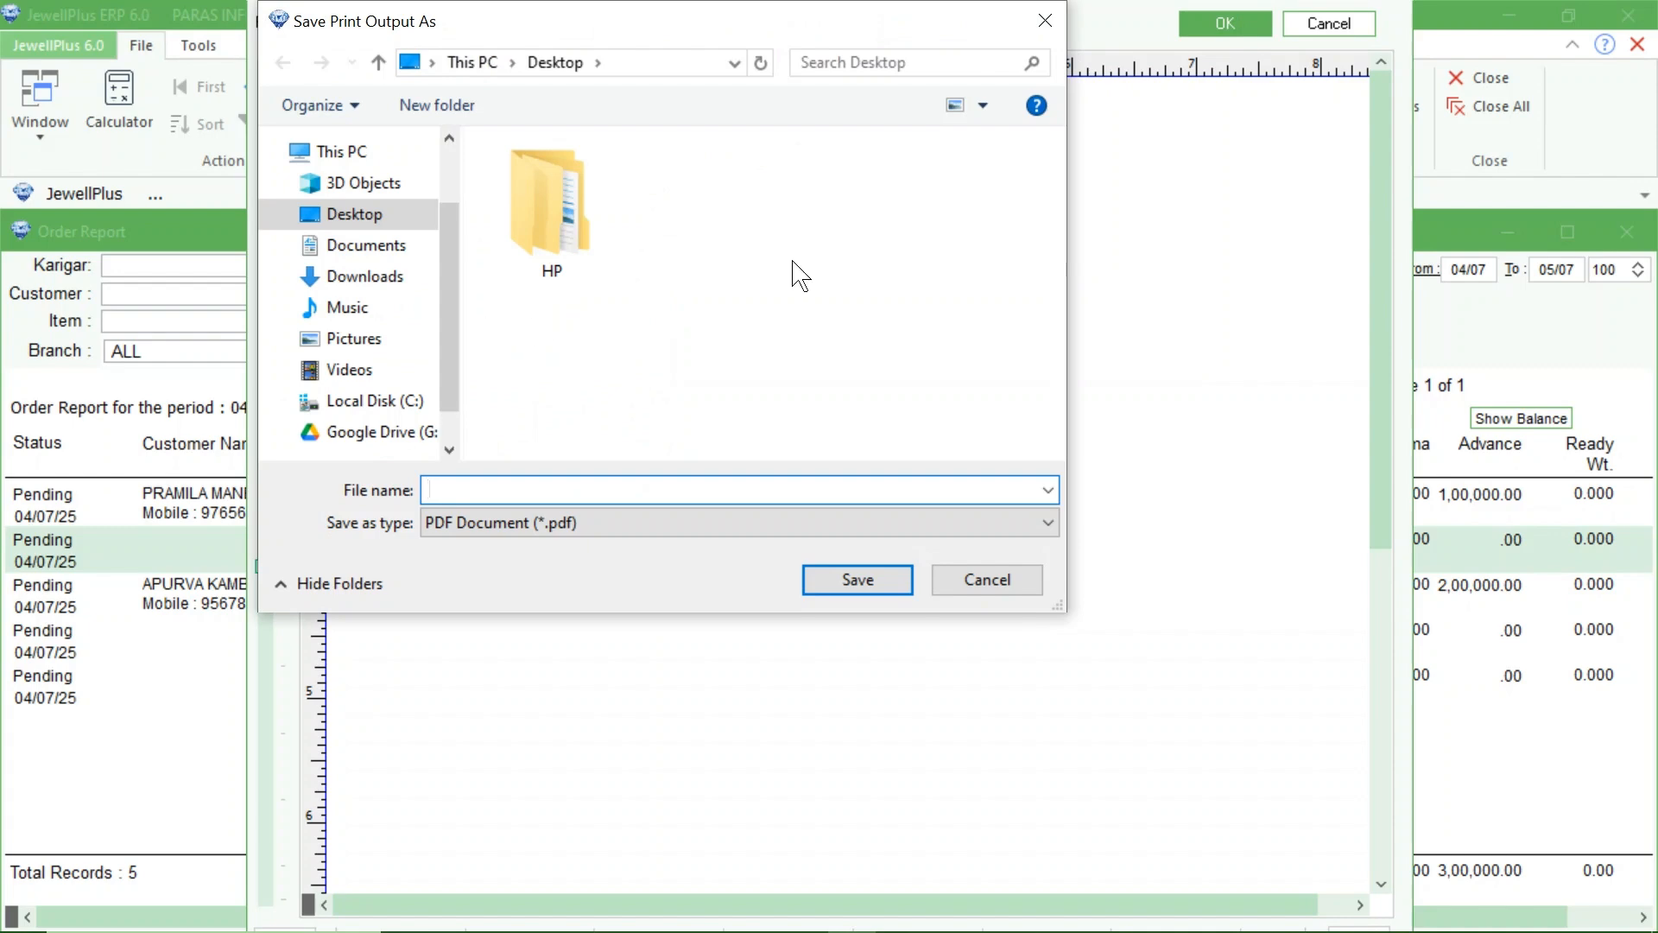
click(1048, 19)
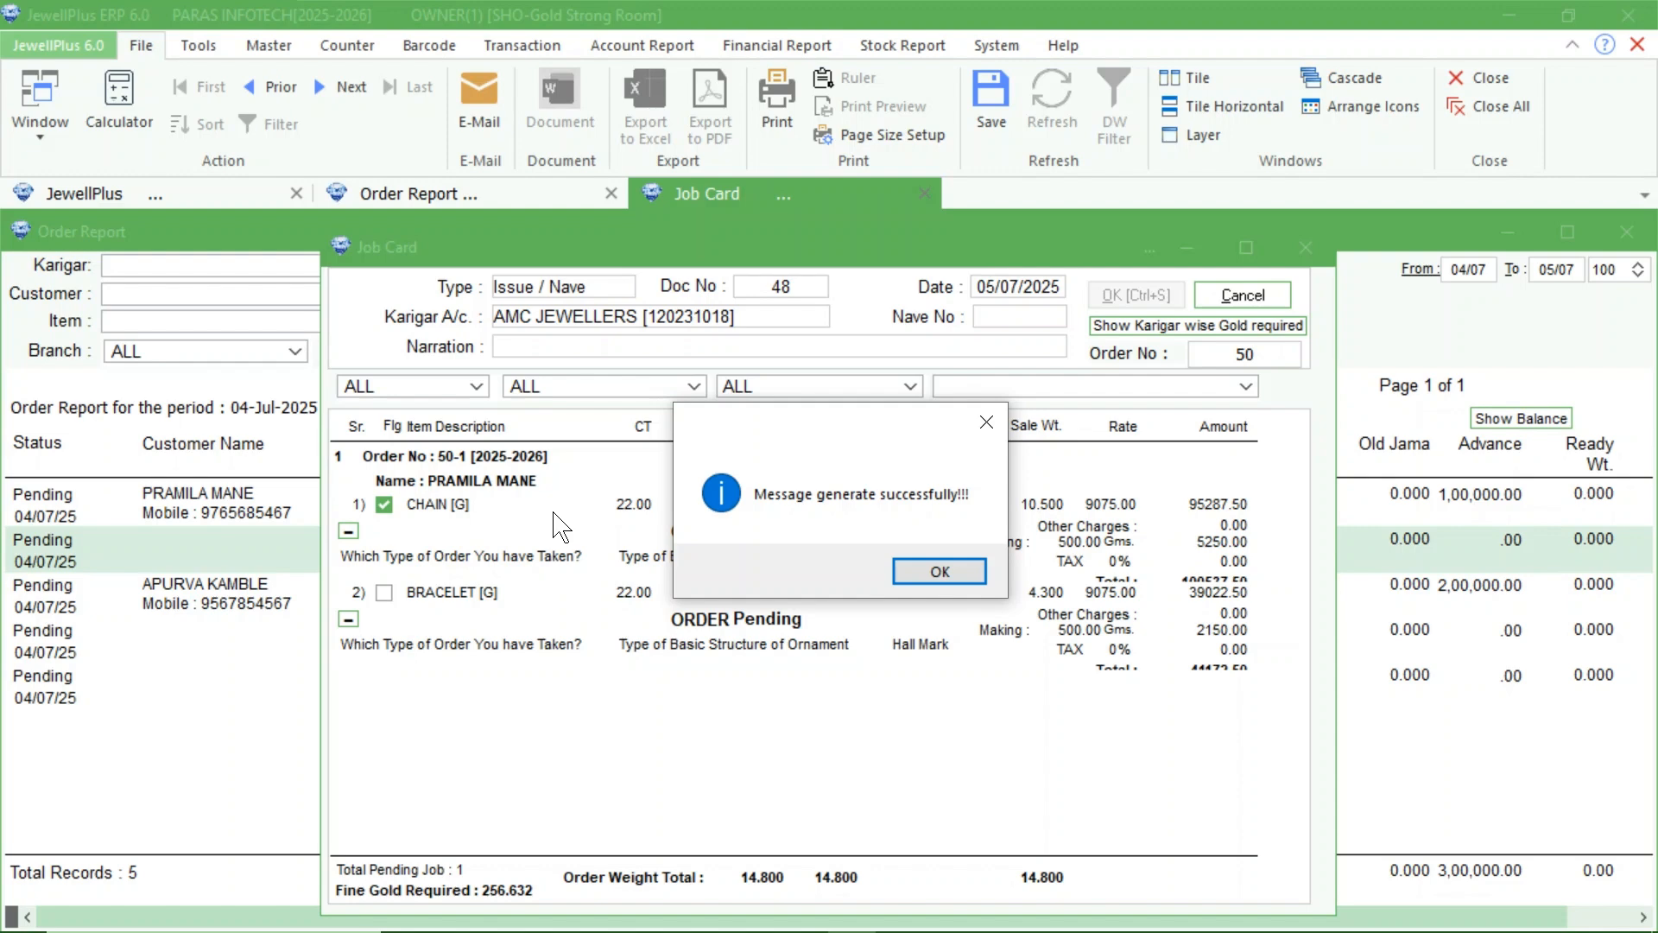
click(913, 571)
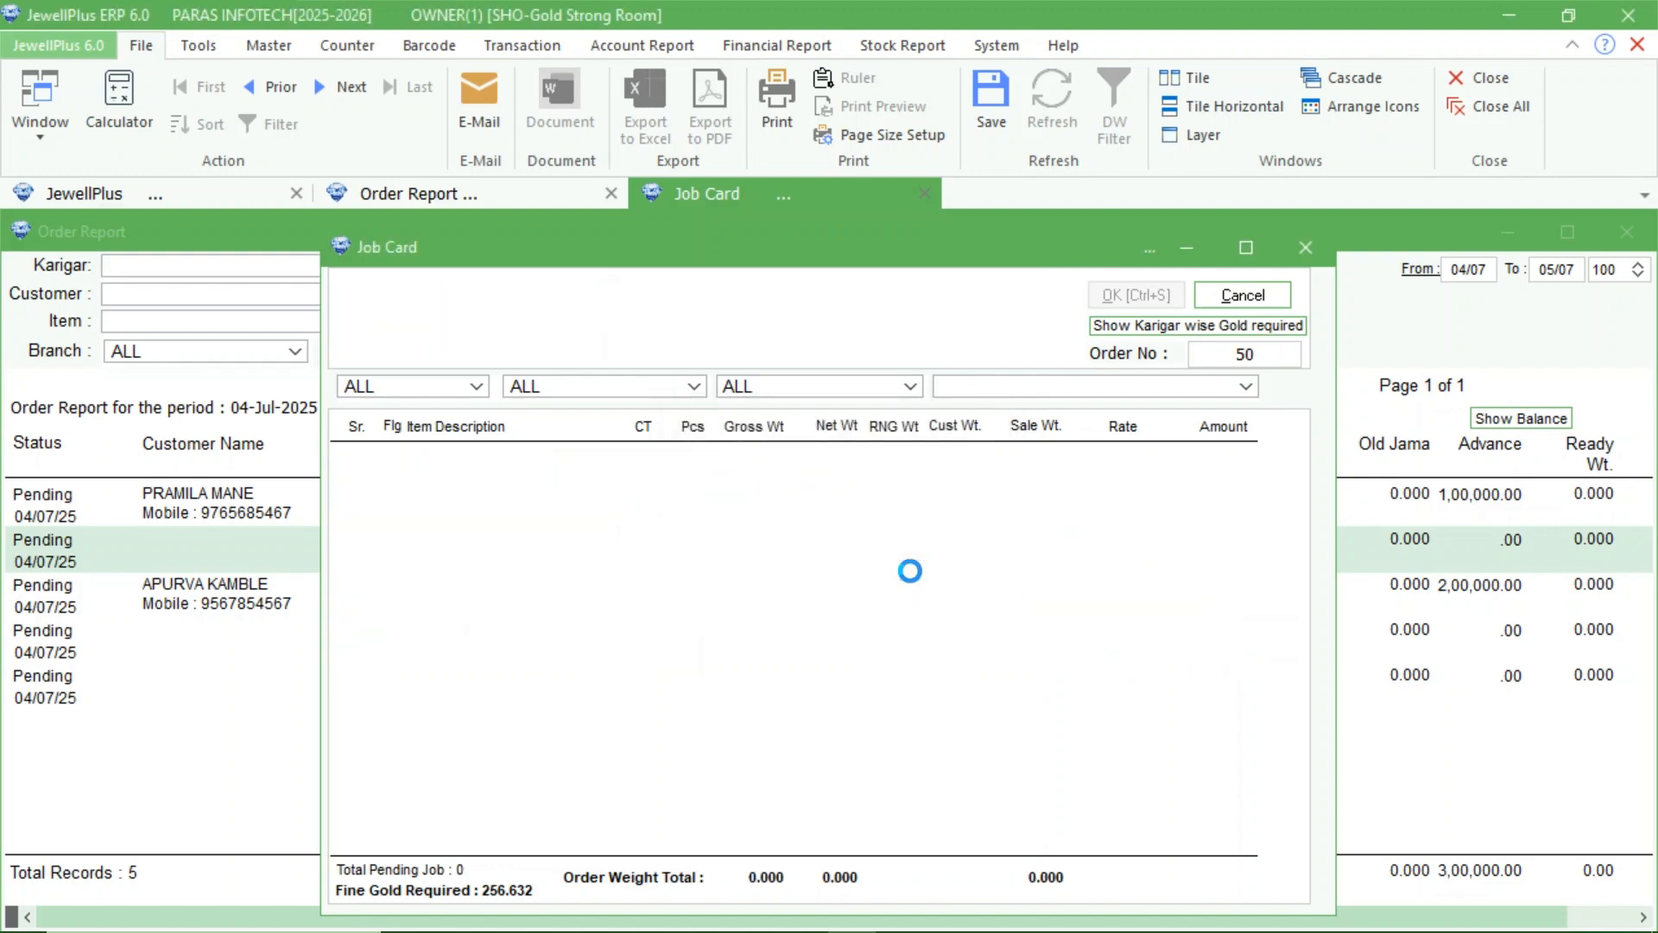
Refresh the order report with its status filter set to Send to Karigar, and show it as a summary.
click(174, 676)
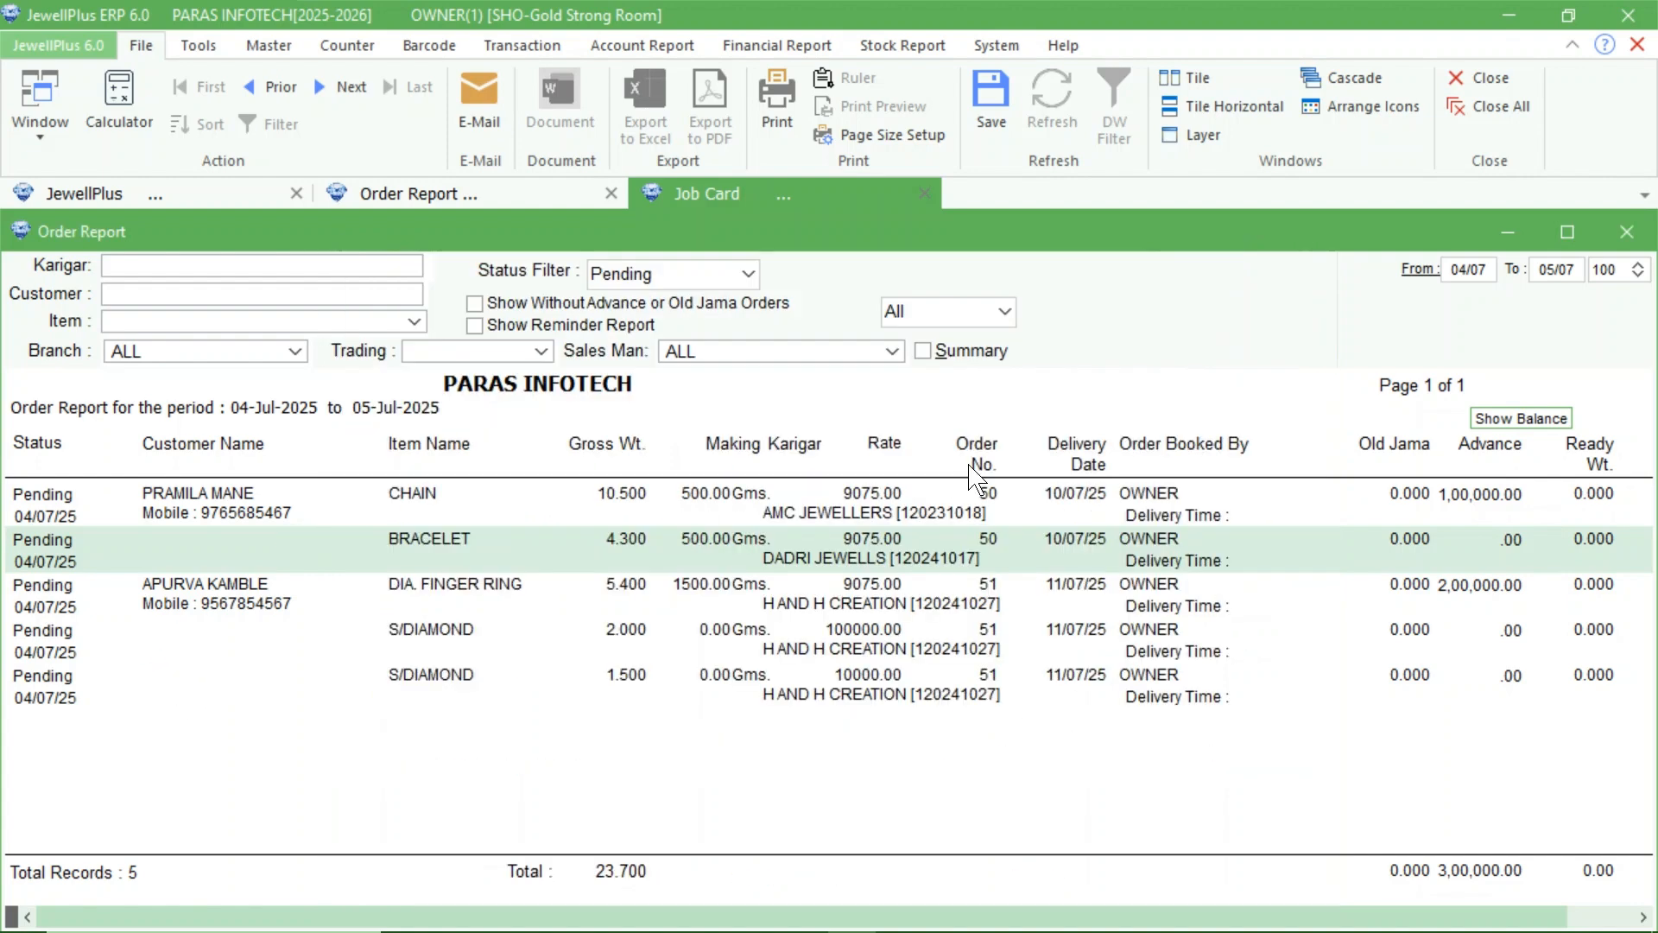
click(1055, 125)
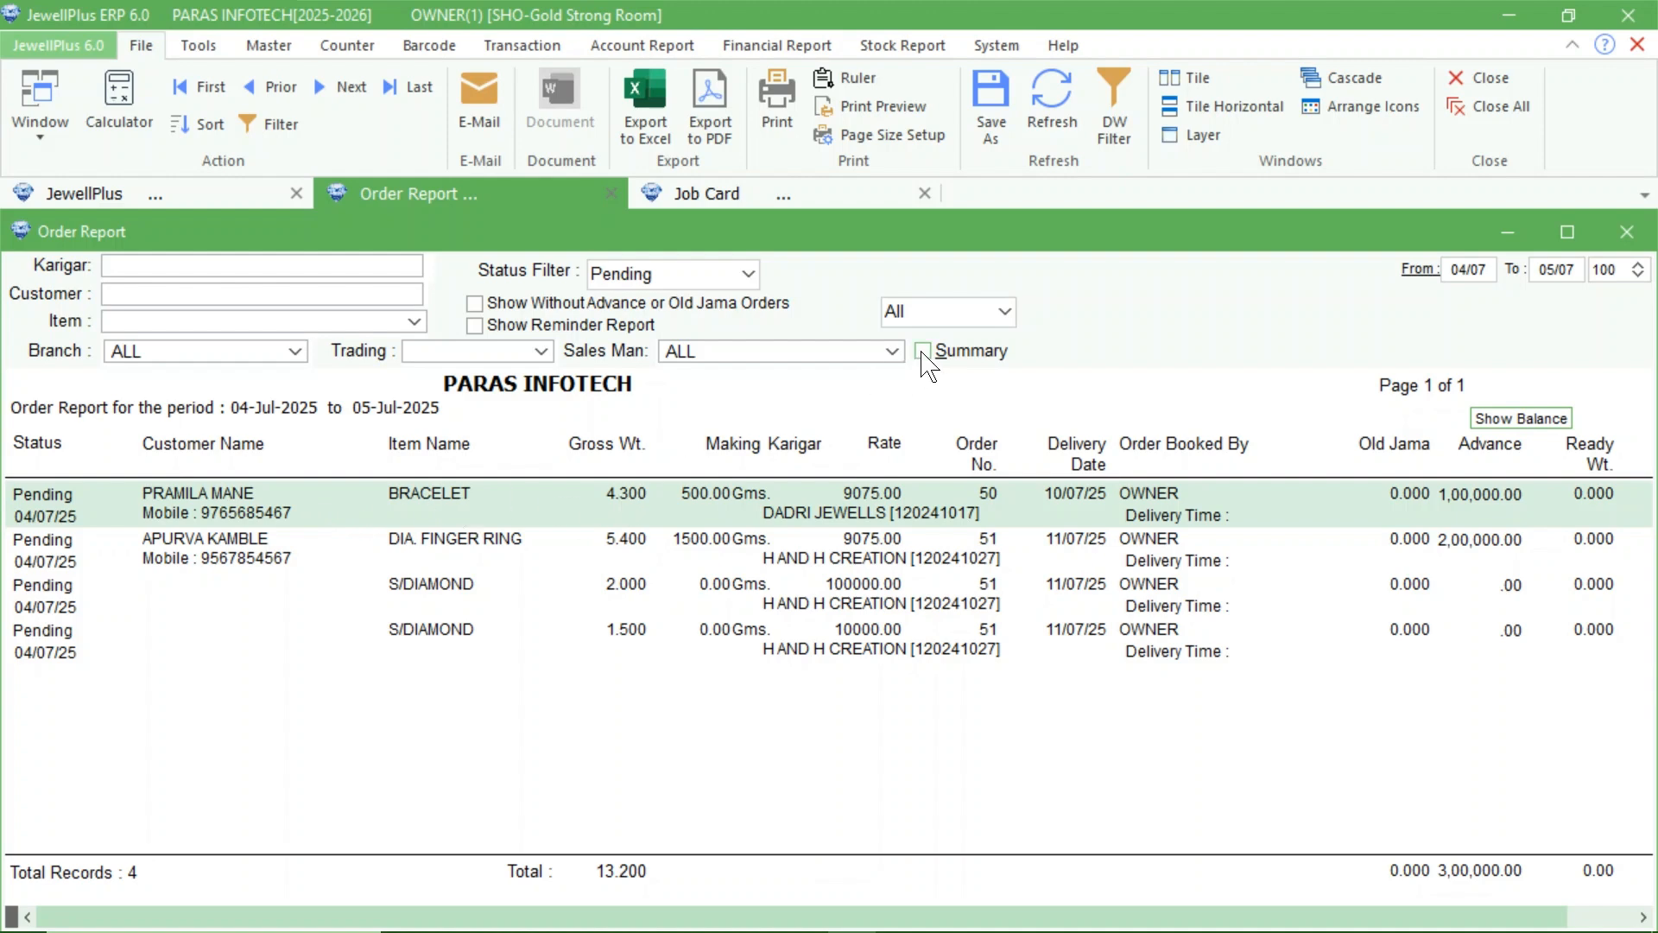
click(723, 278)
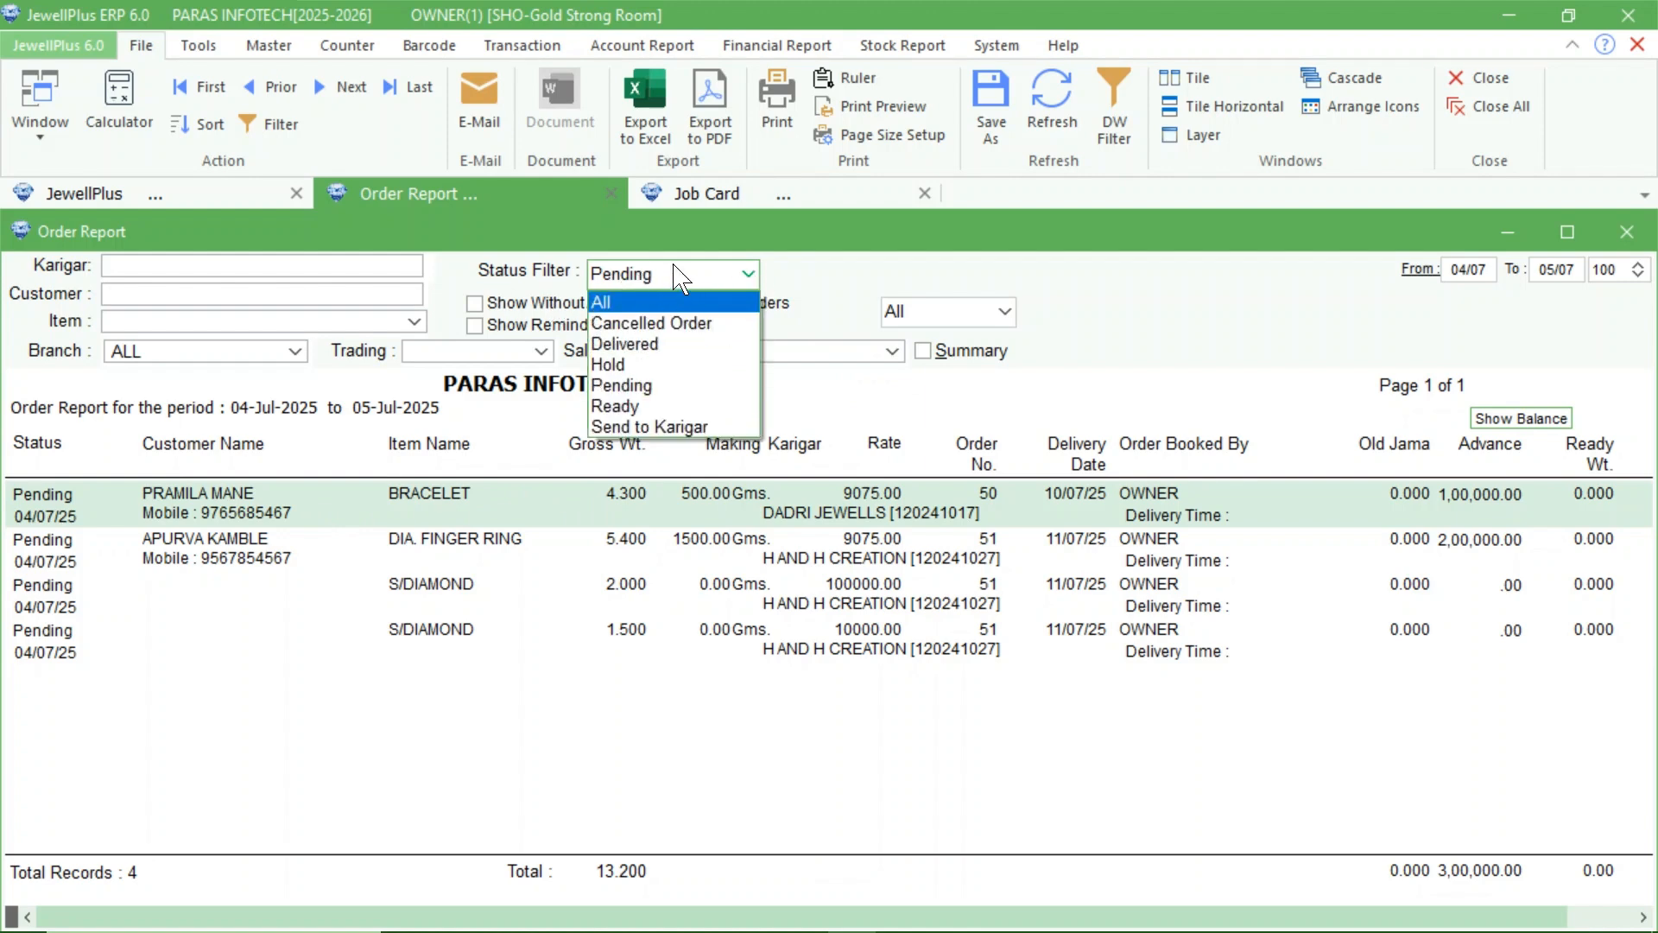
click(658, 426)
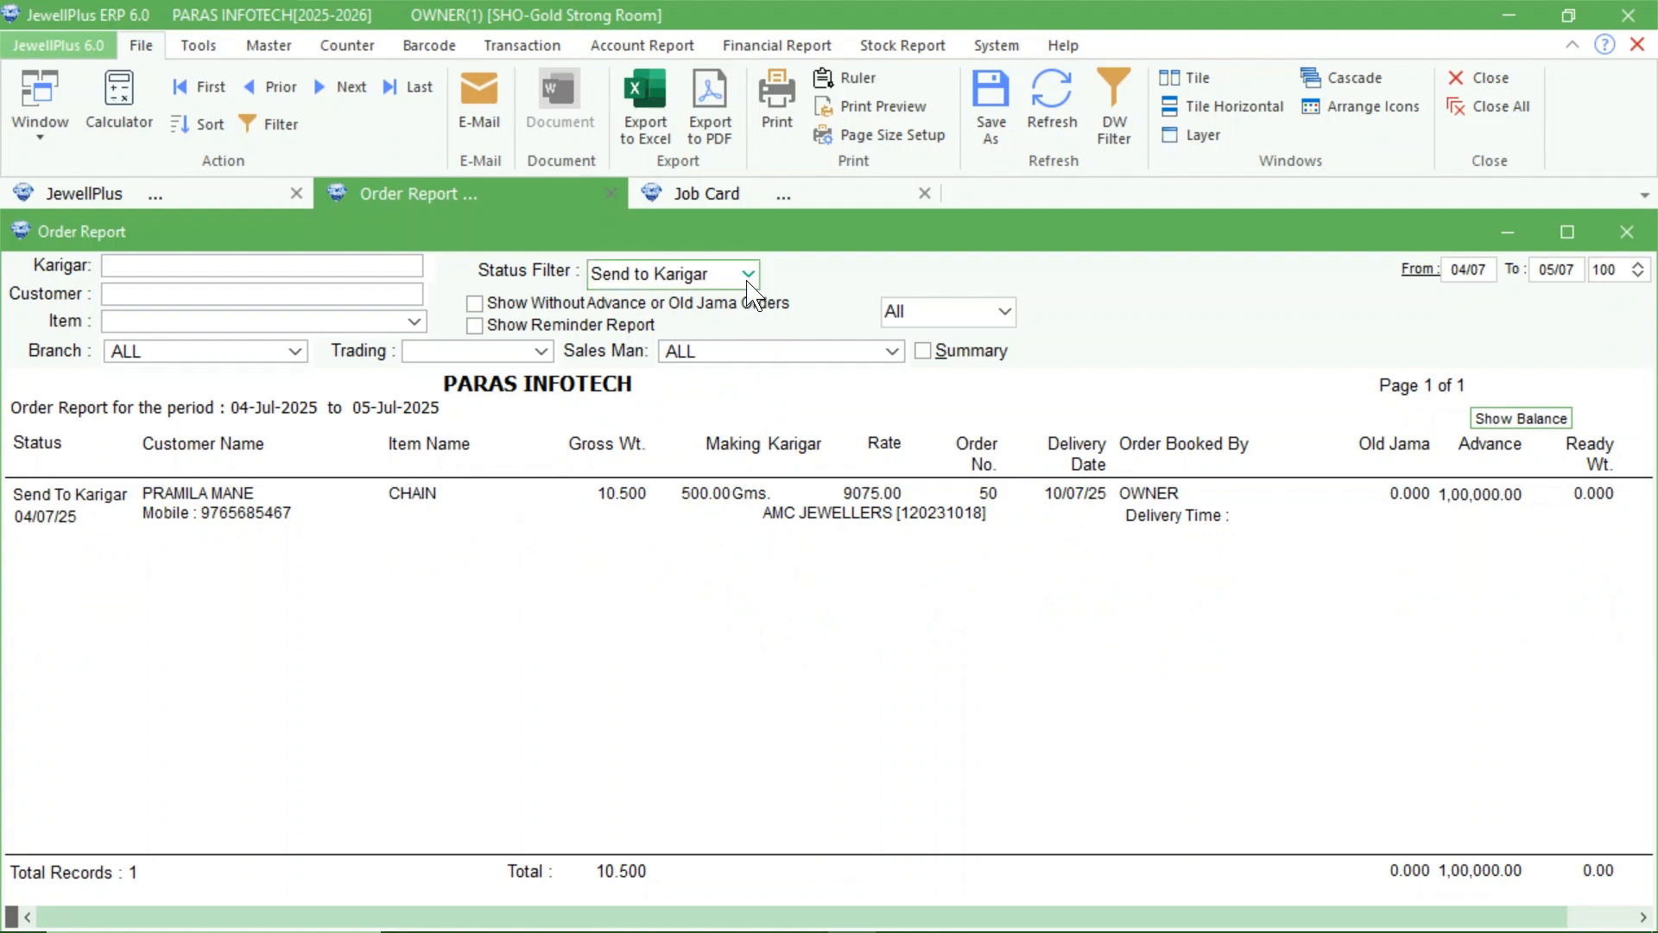
click(923, 355)
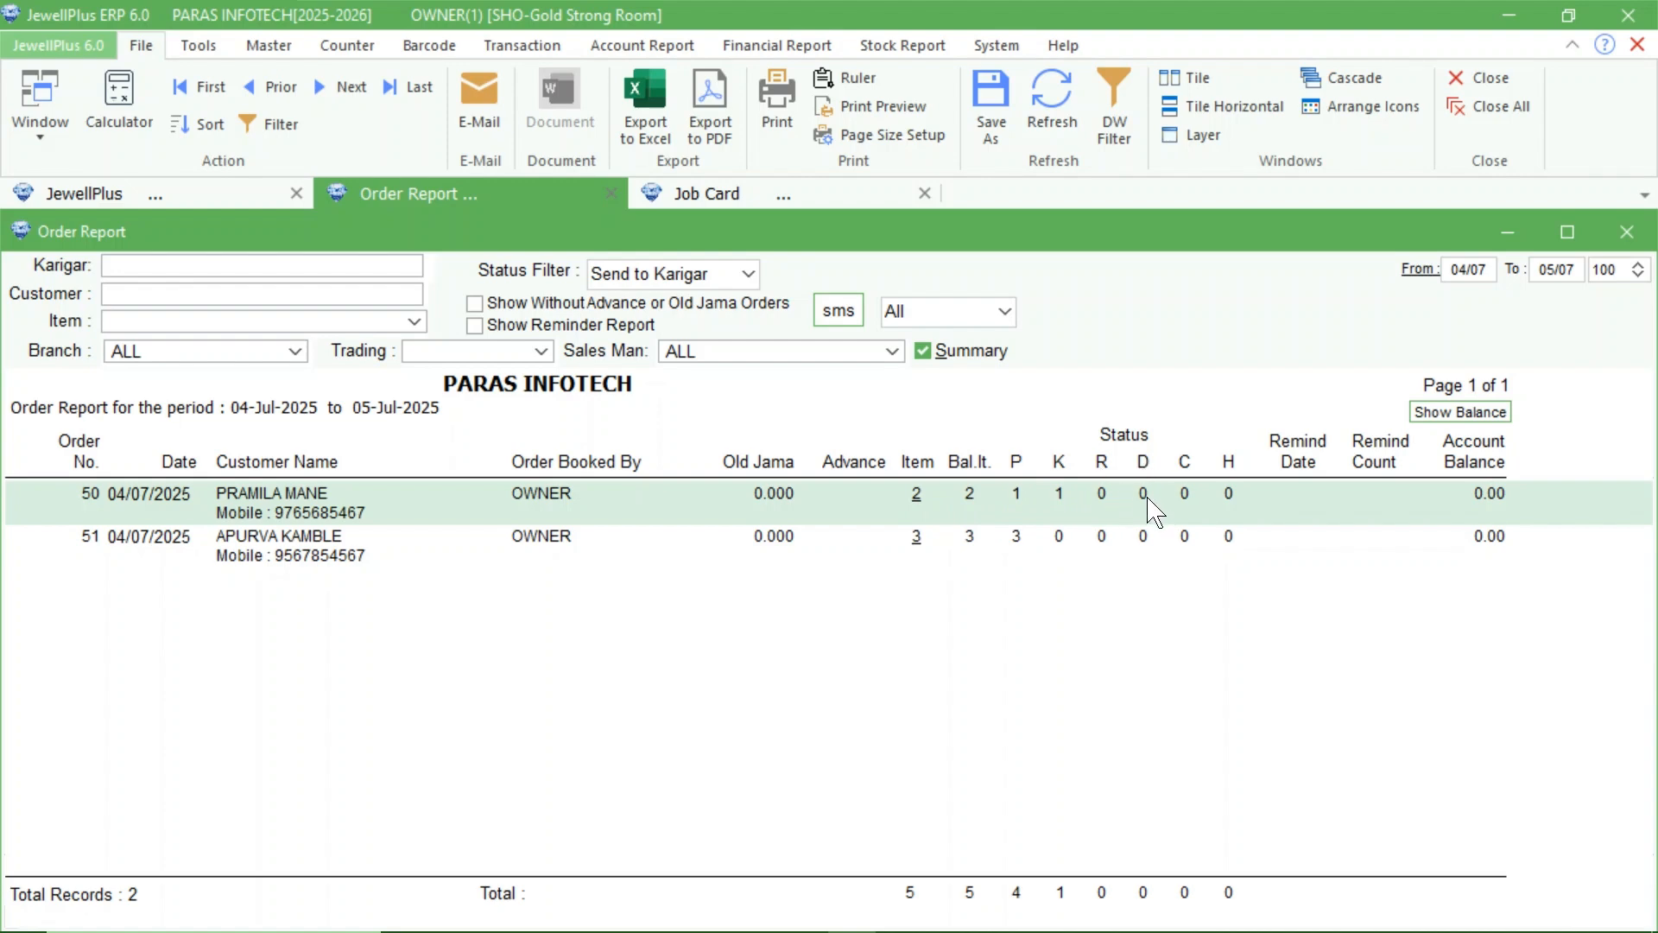
Set the new job card's karigar to DADRI JEWELLS and list only the items of the customer's order number.
click(708, 193)
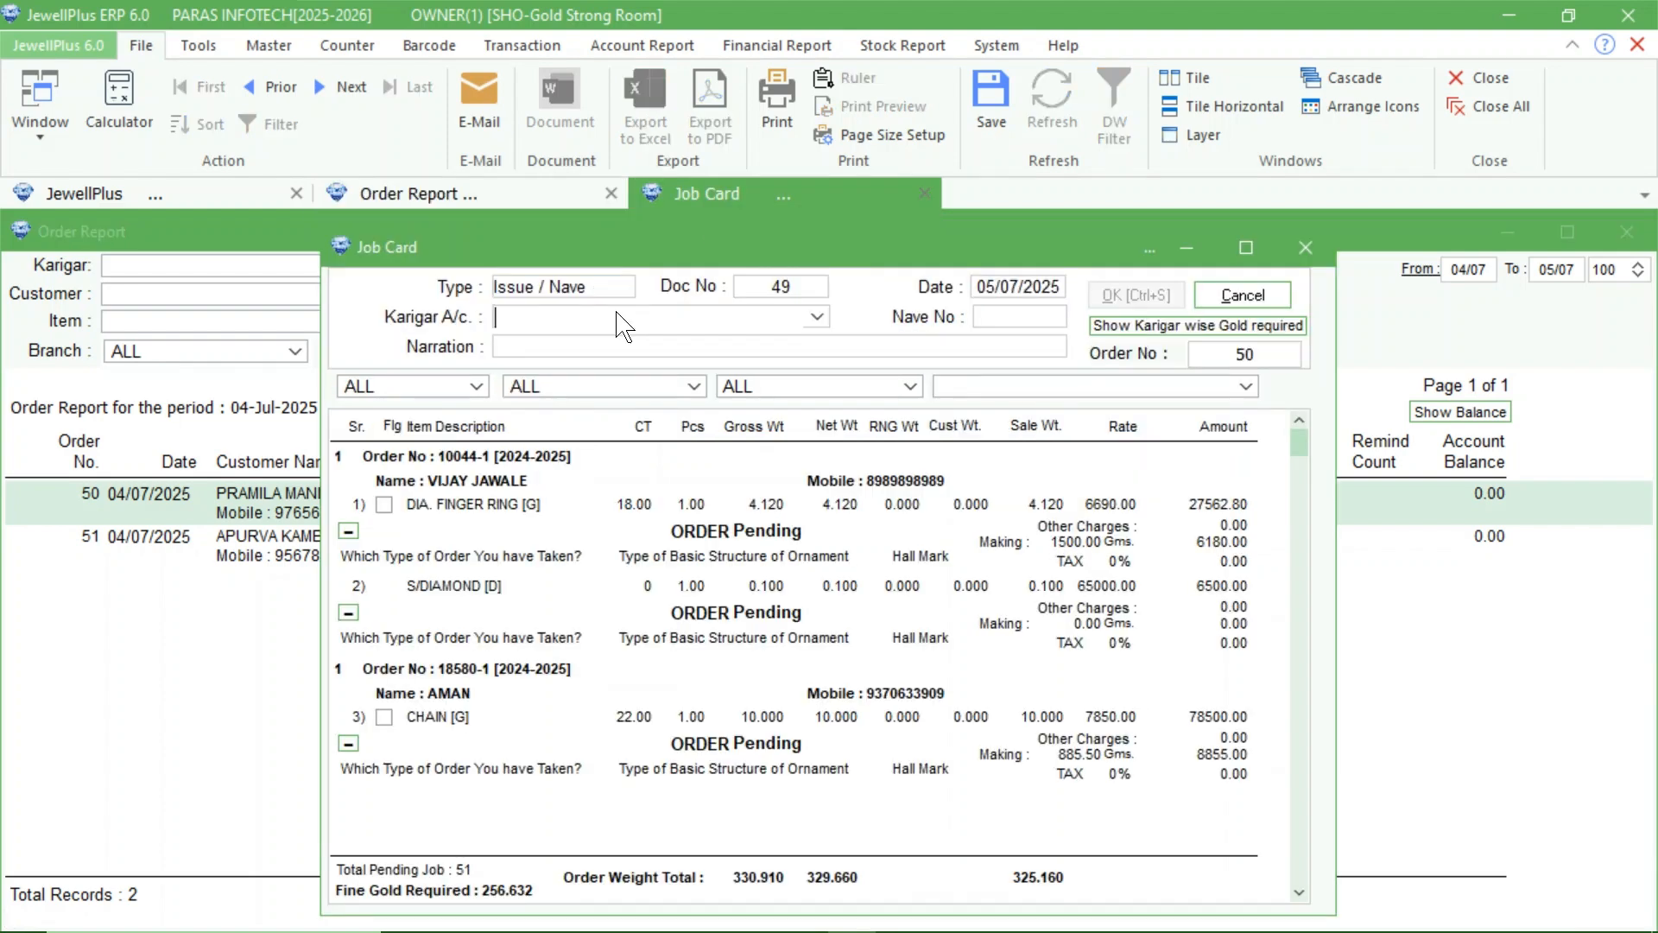
text(DADRI JEWELLS [120241017)
key(Return)
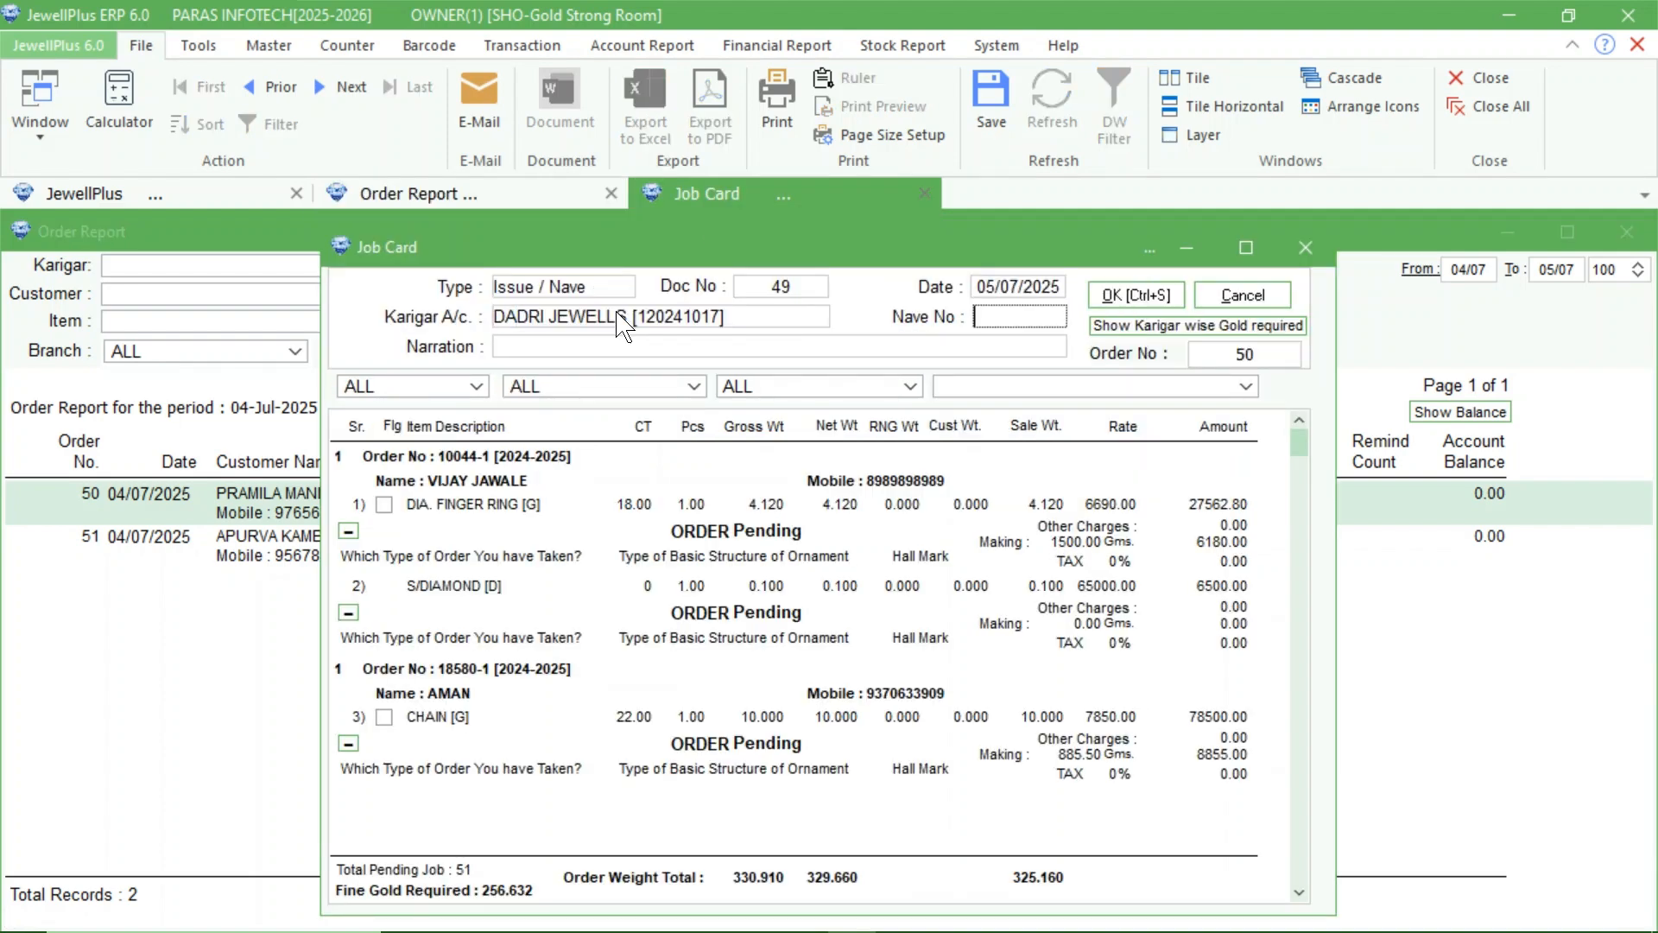
click(1255, 357)
key(BackSpace)
key(BackSpace)
text(50)
key(Return)
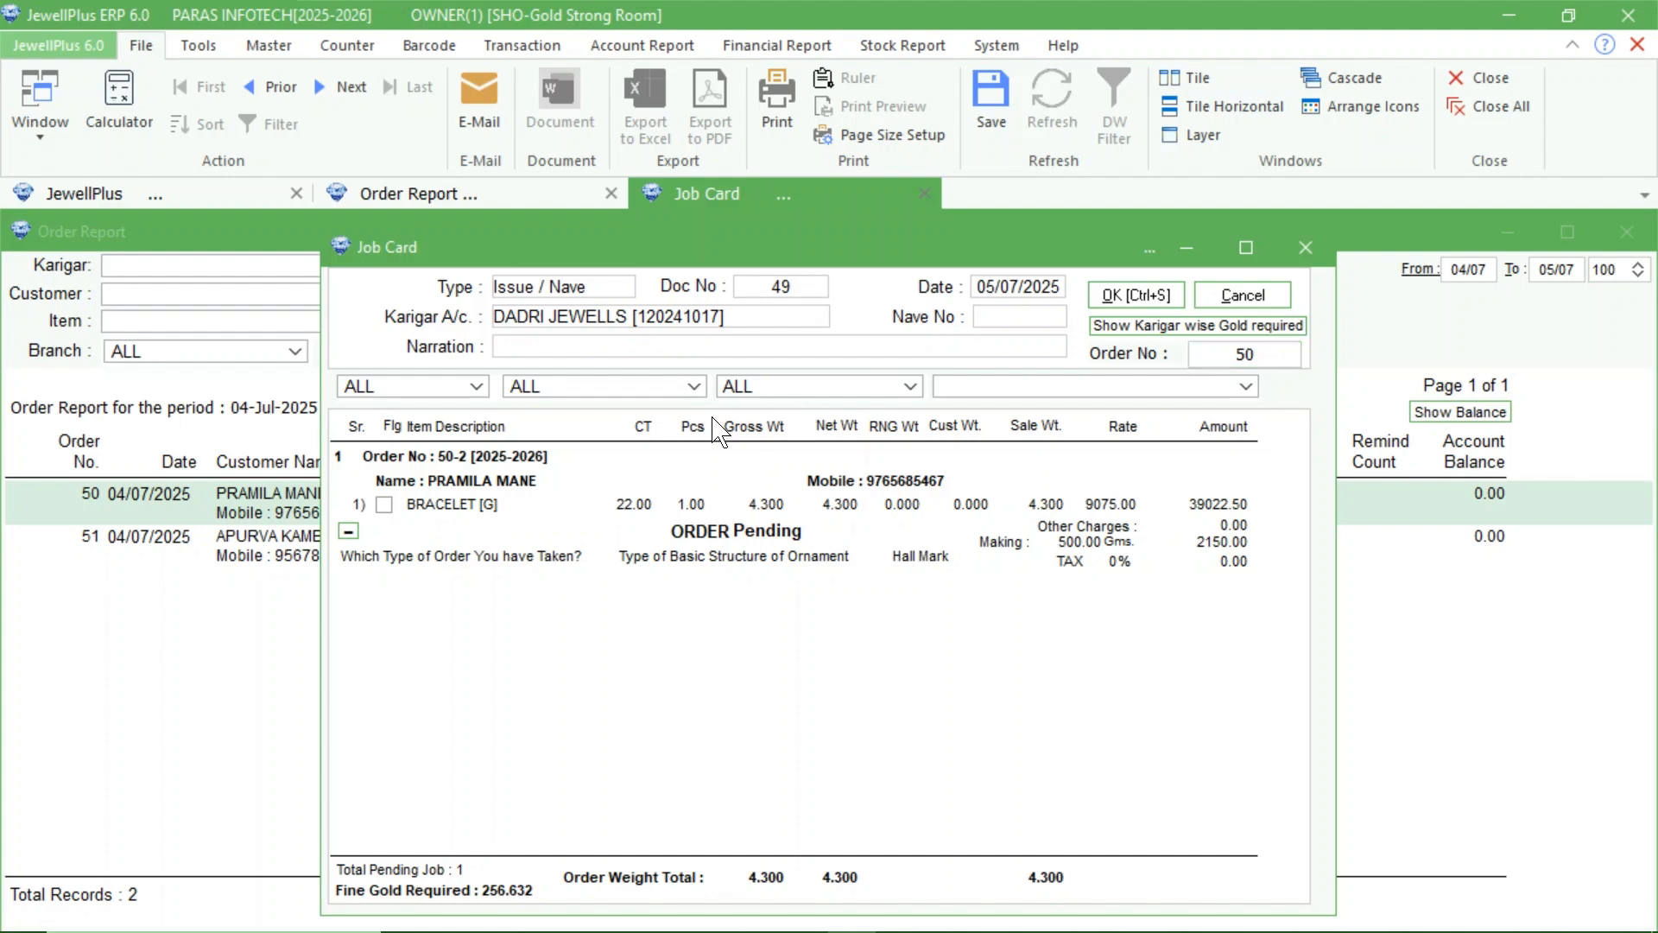
Flag the order's bracelet for sending to the karigar and save the job card without printing the voucher.
click(384, 504)
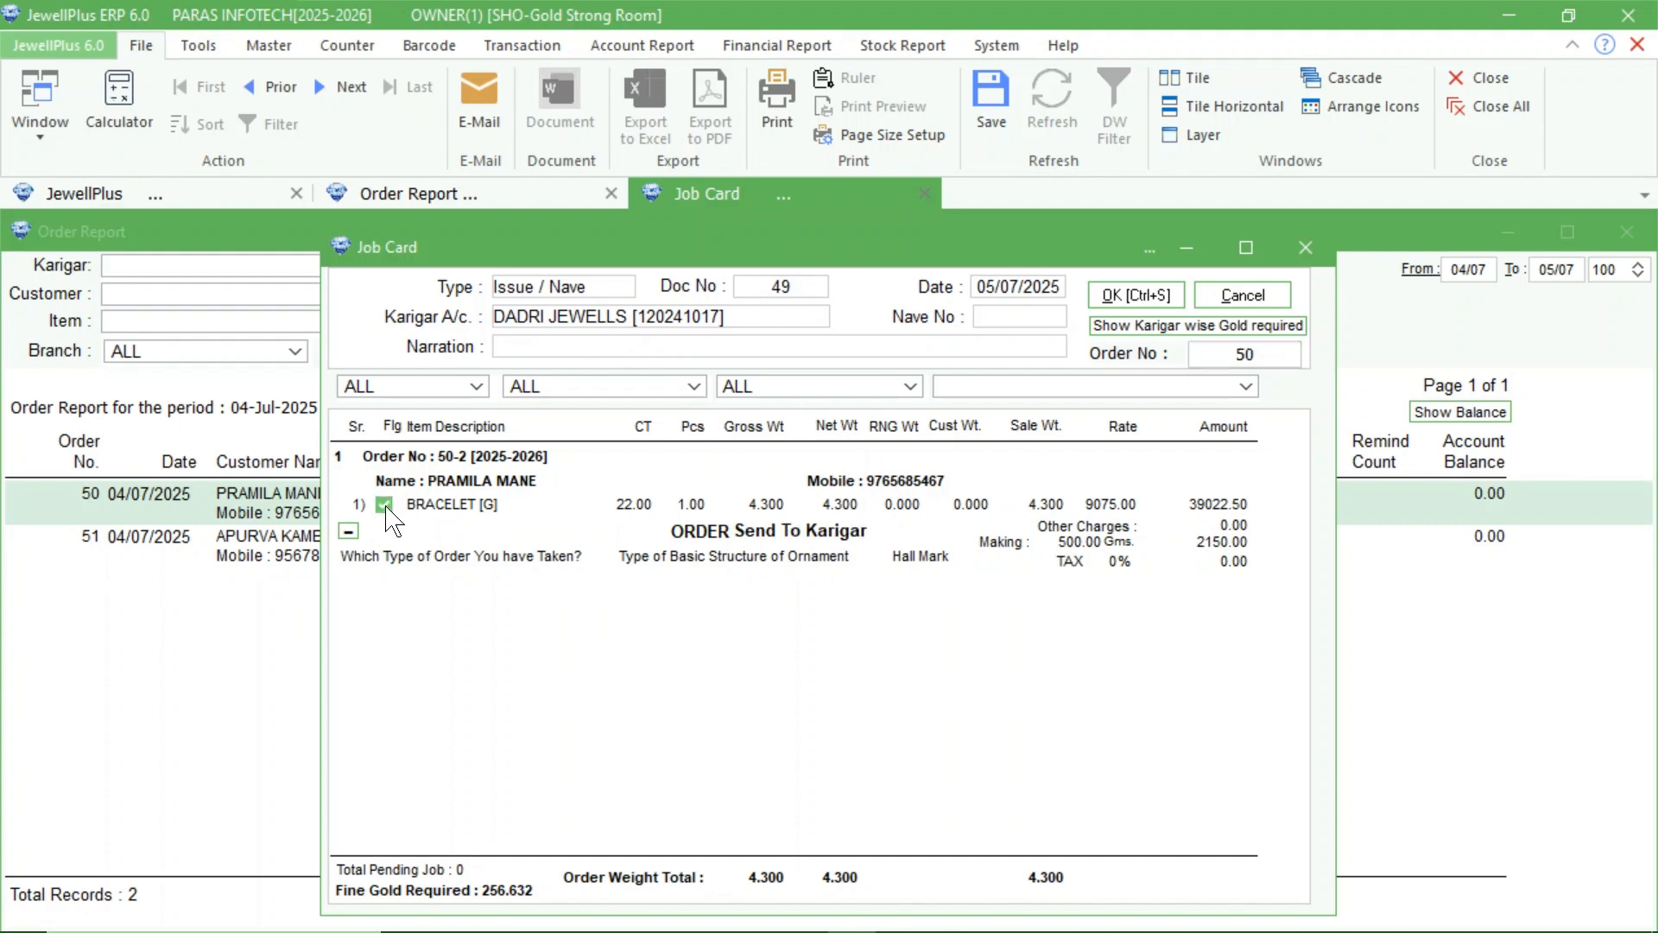
click(1133, 294)
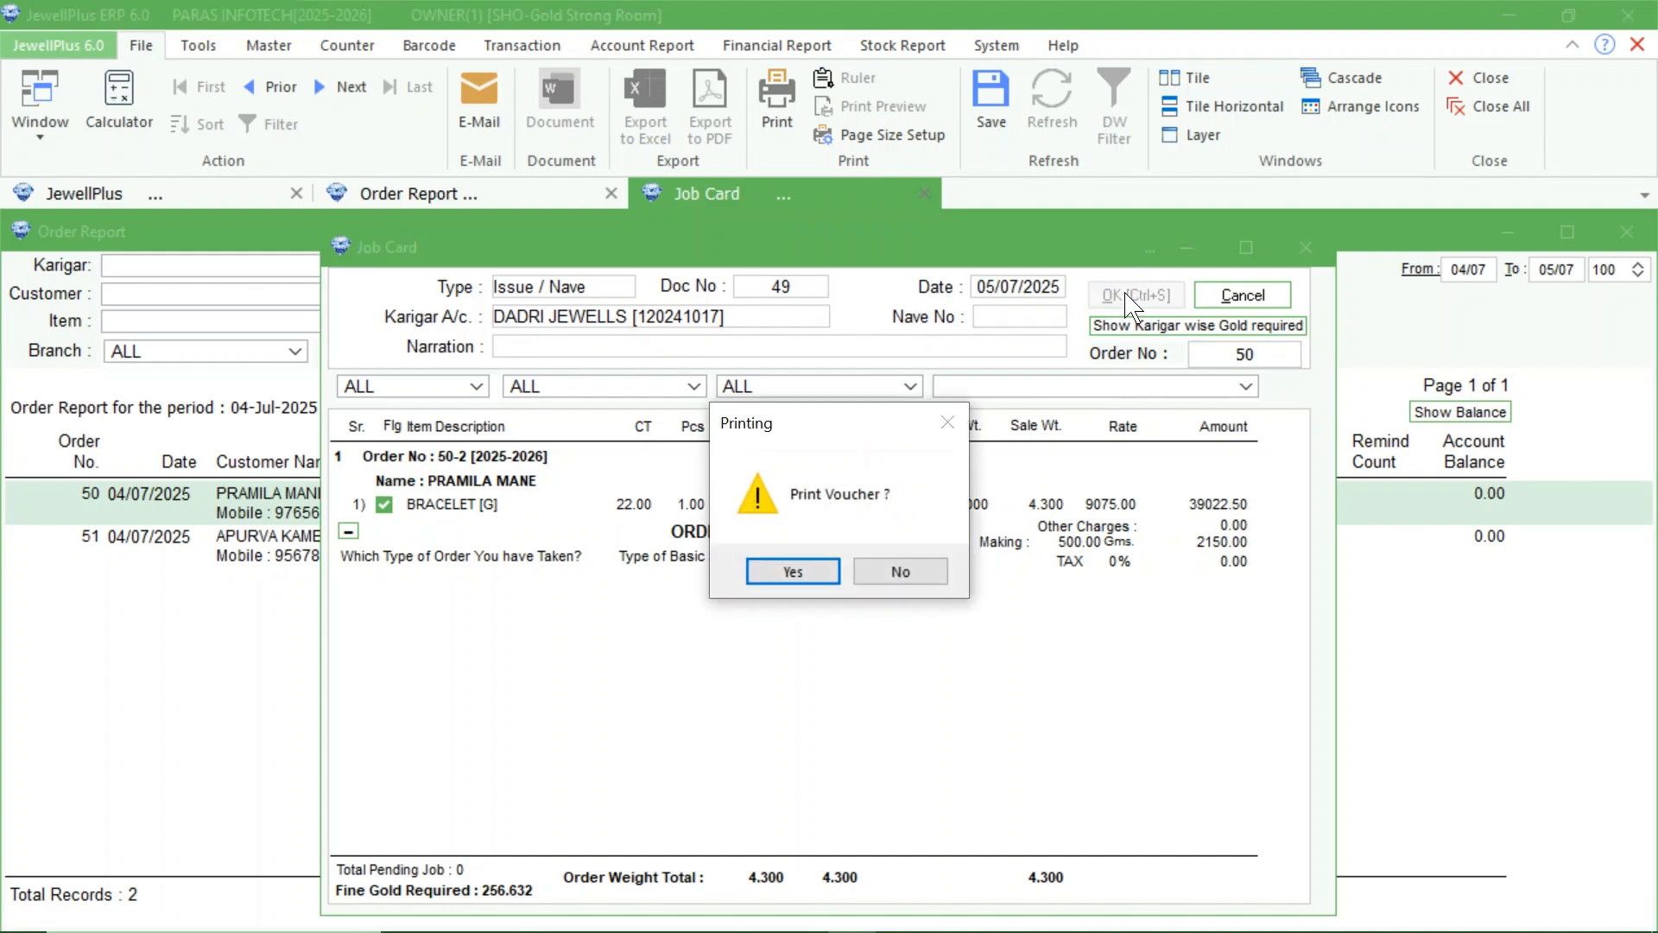
click(892, 572)
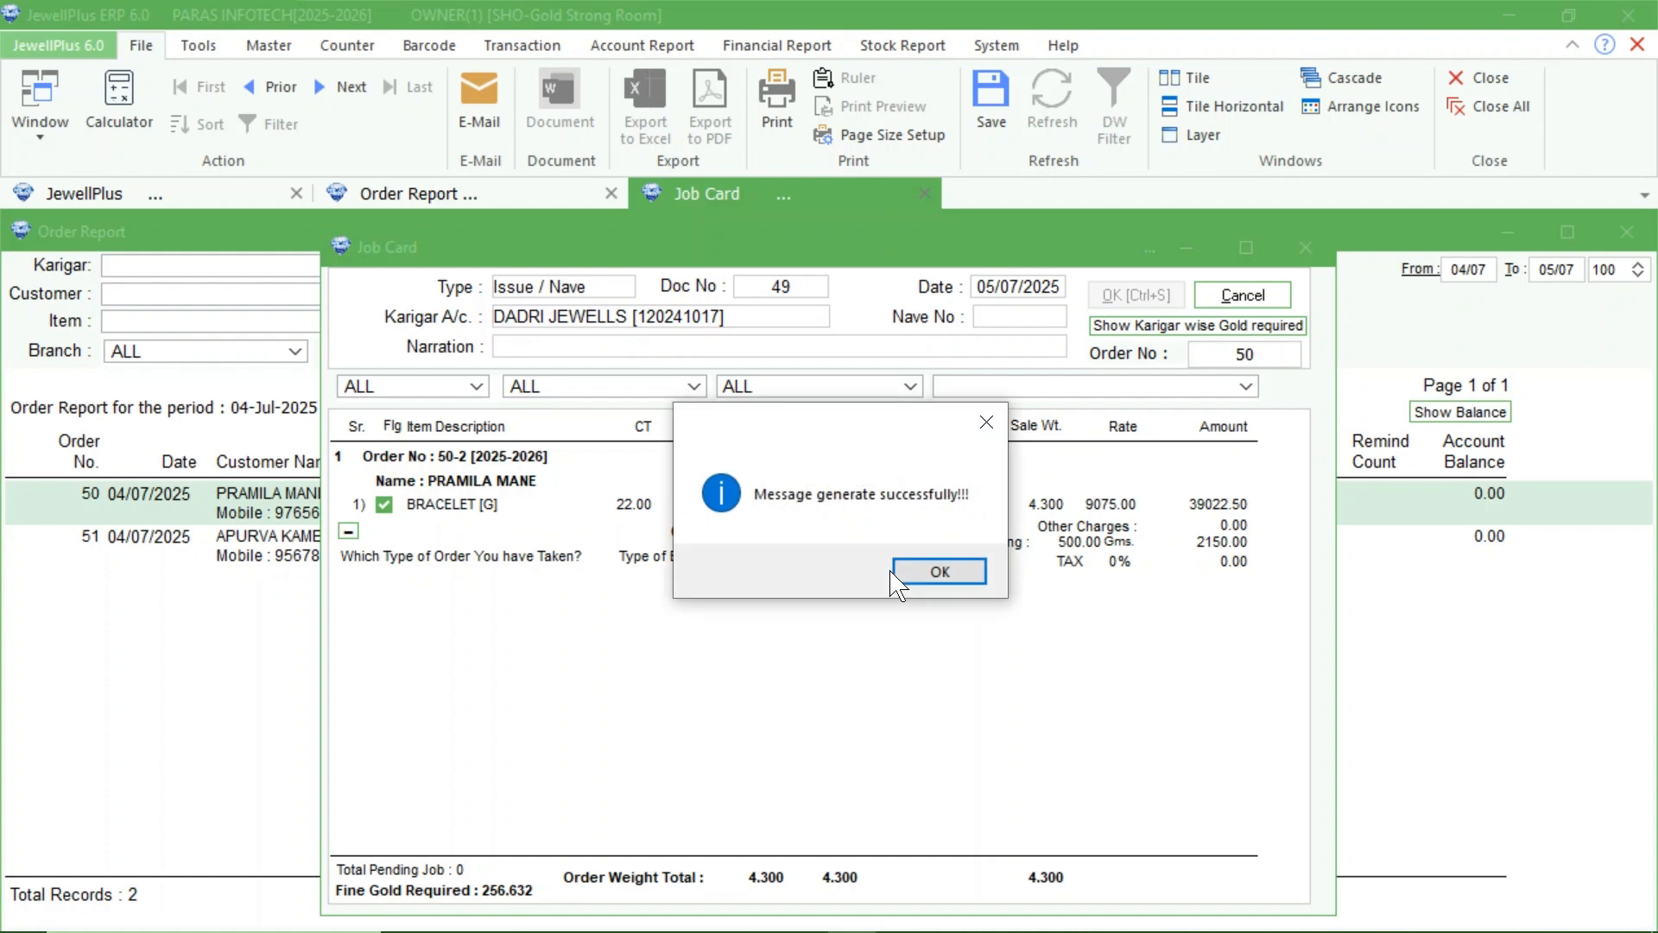
click(919, 570)
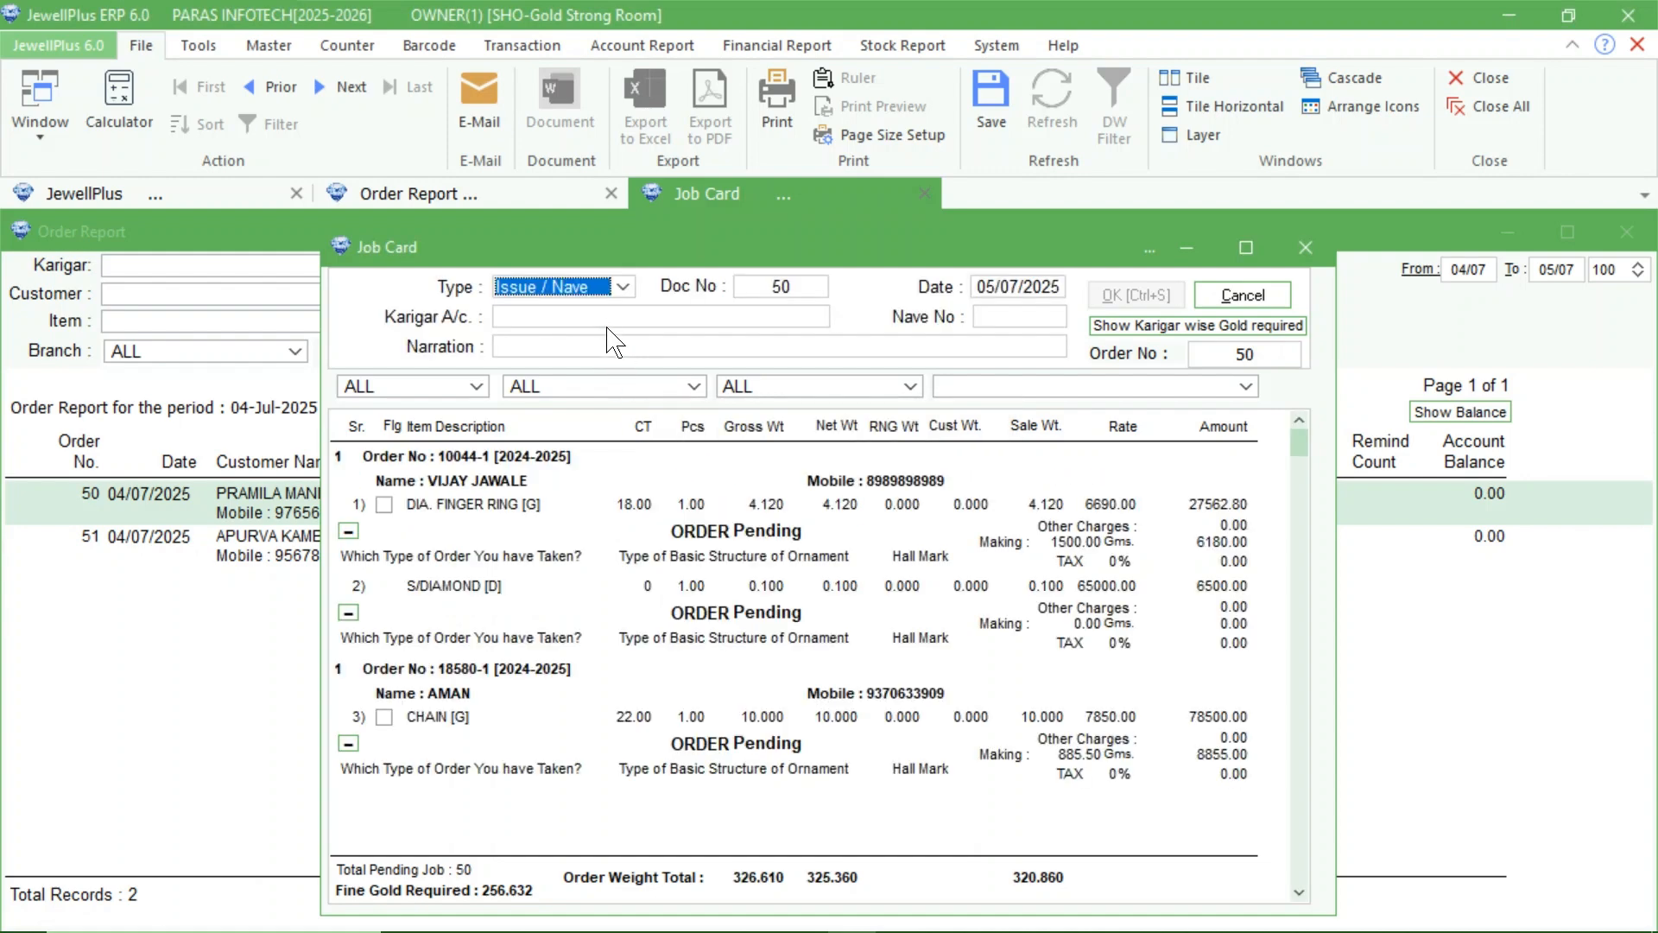
Switch the job card type to Receipt / Jama and choose AMC JEWELLERS as the karigar account.
click(622, 290)
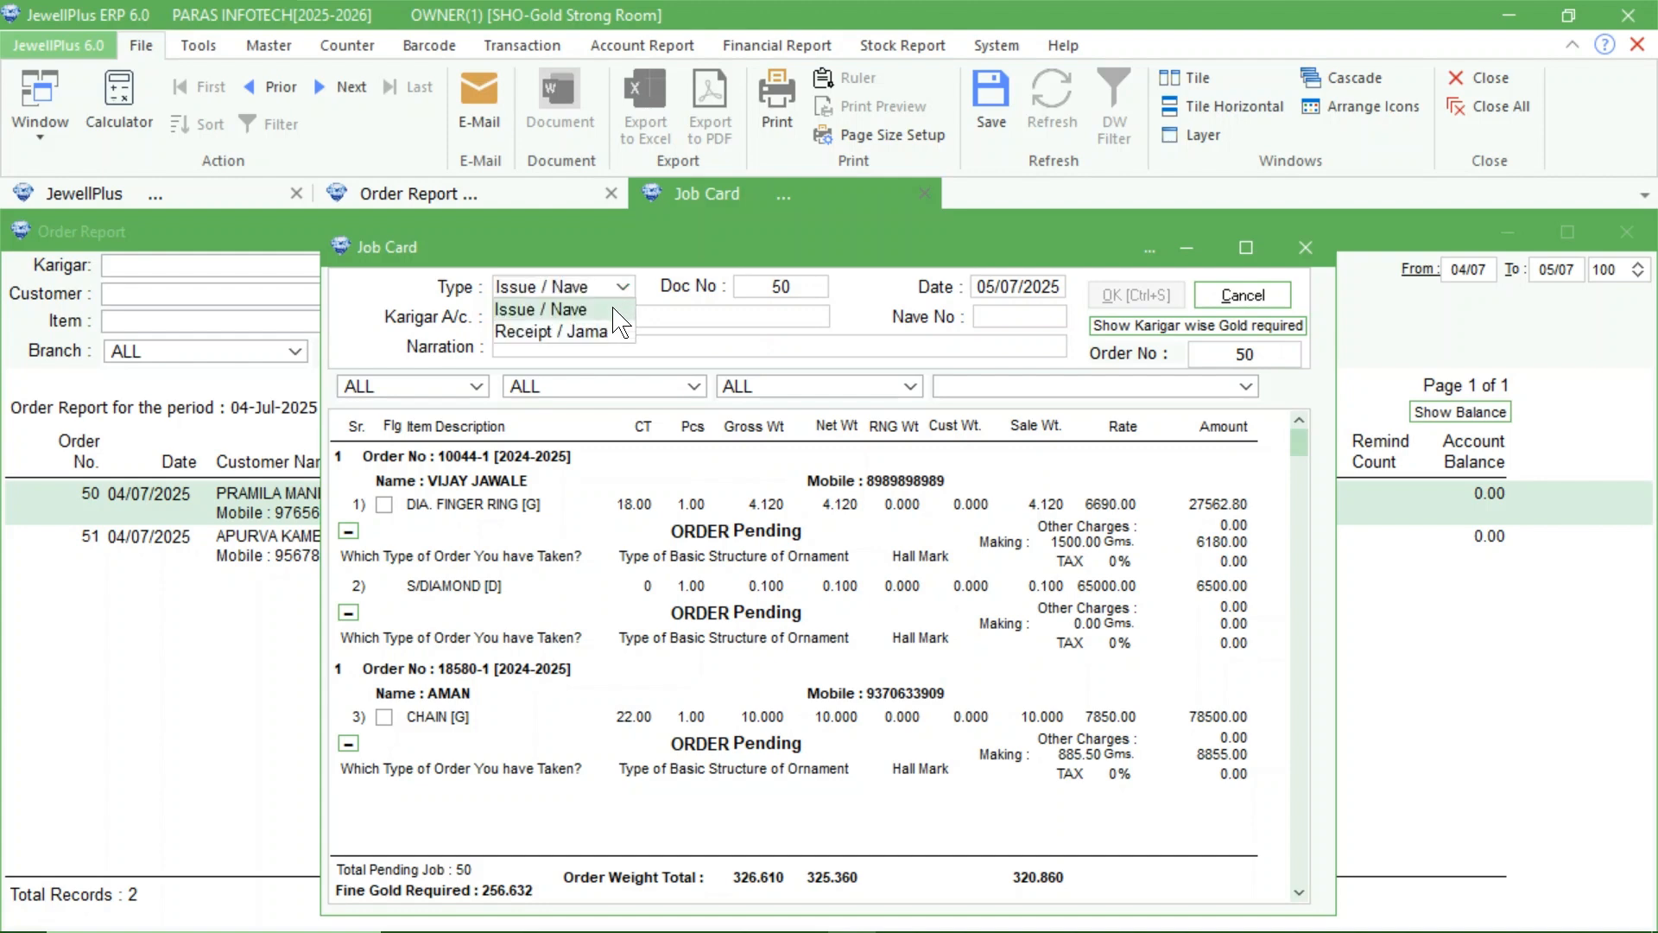
click(579, 334)
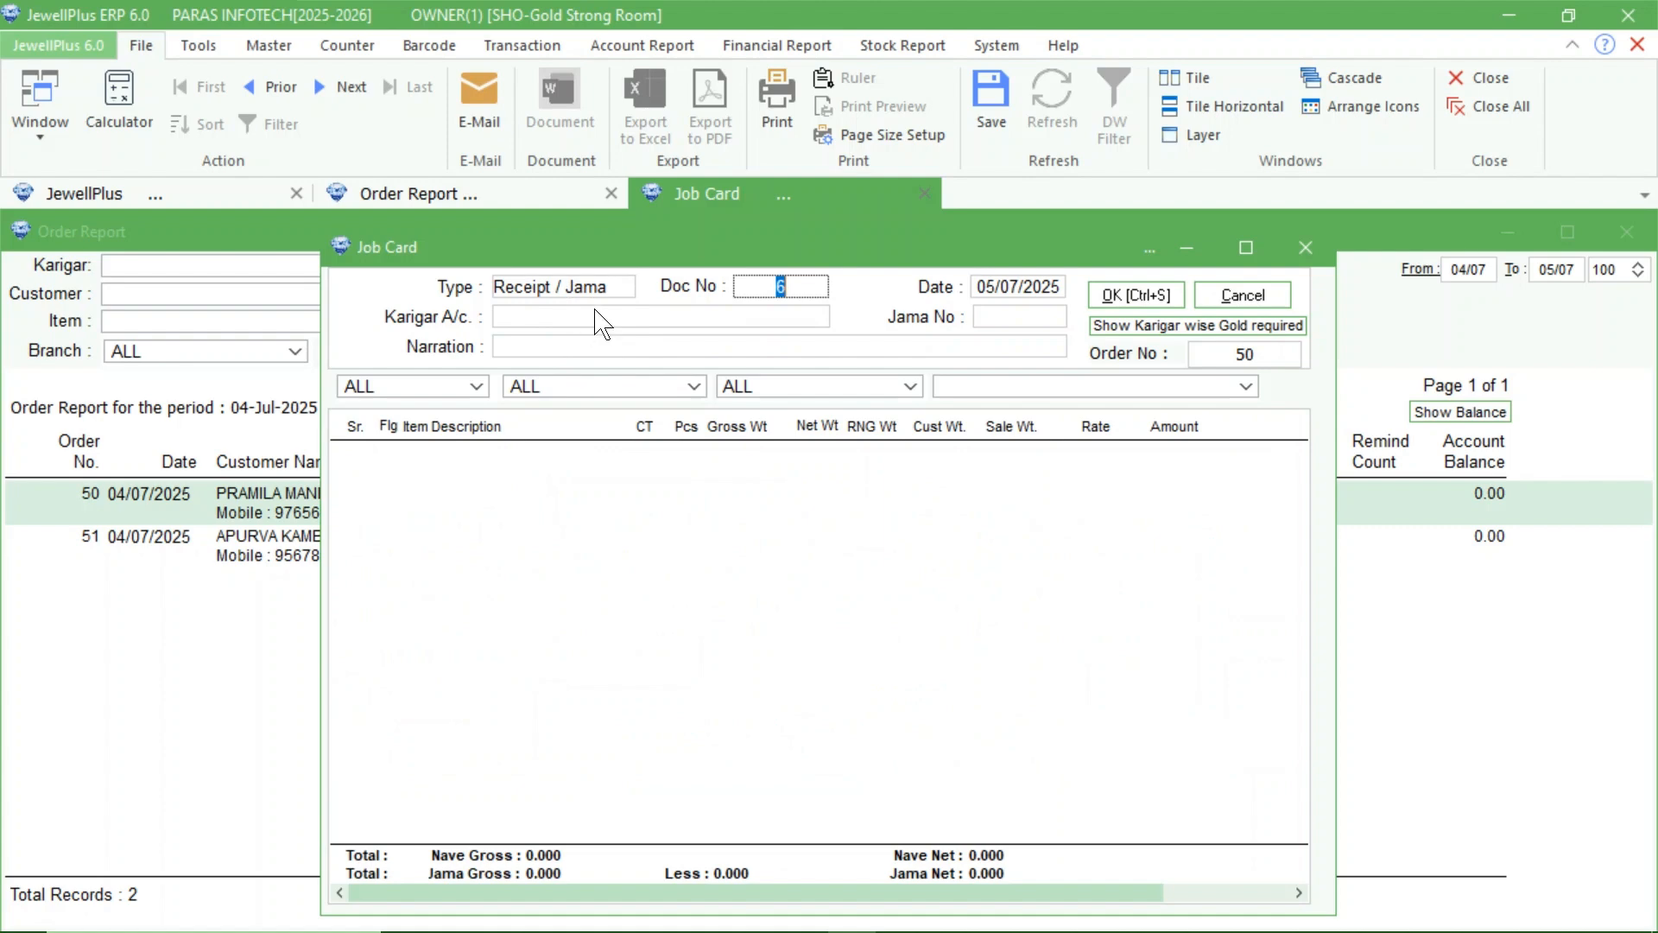
click(593, 318)
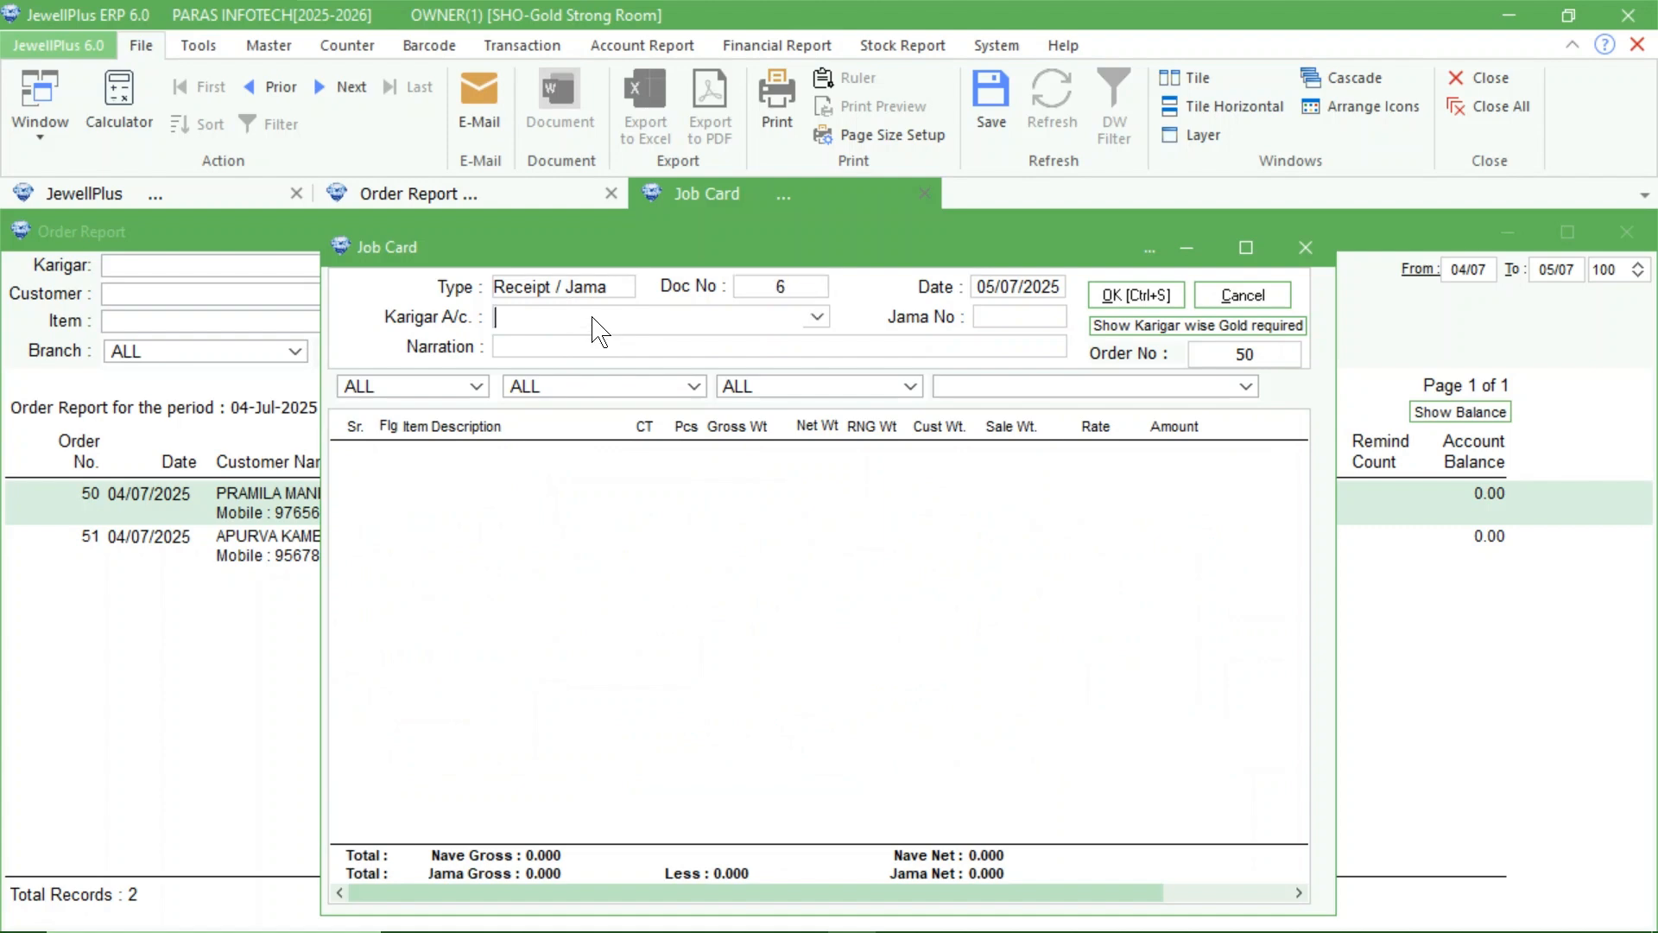
text(AMC JEWELLERS [120231018)
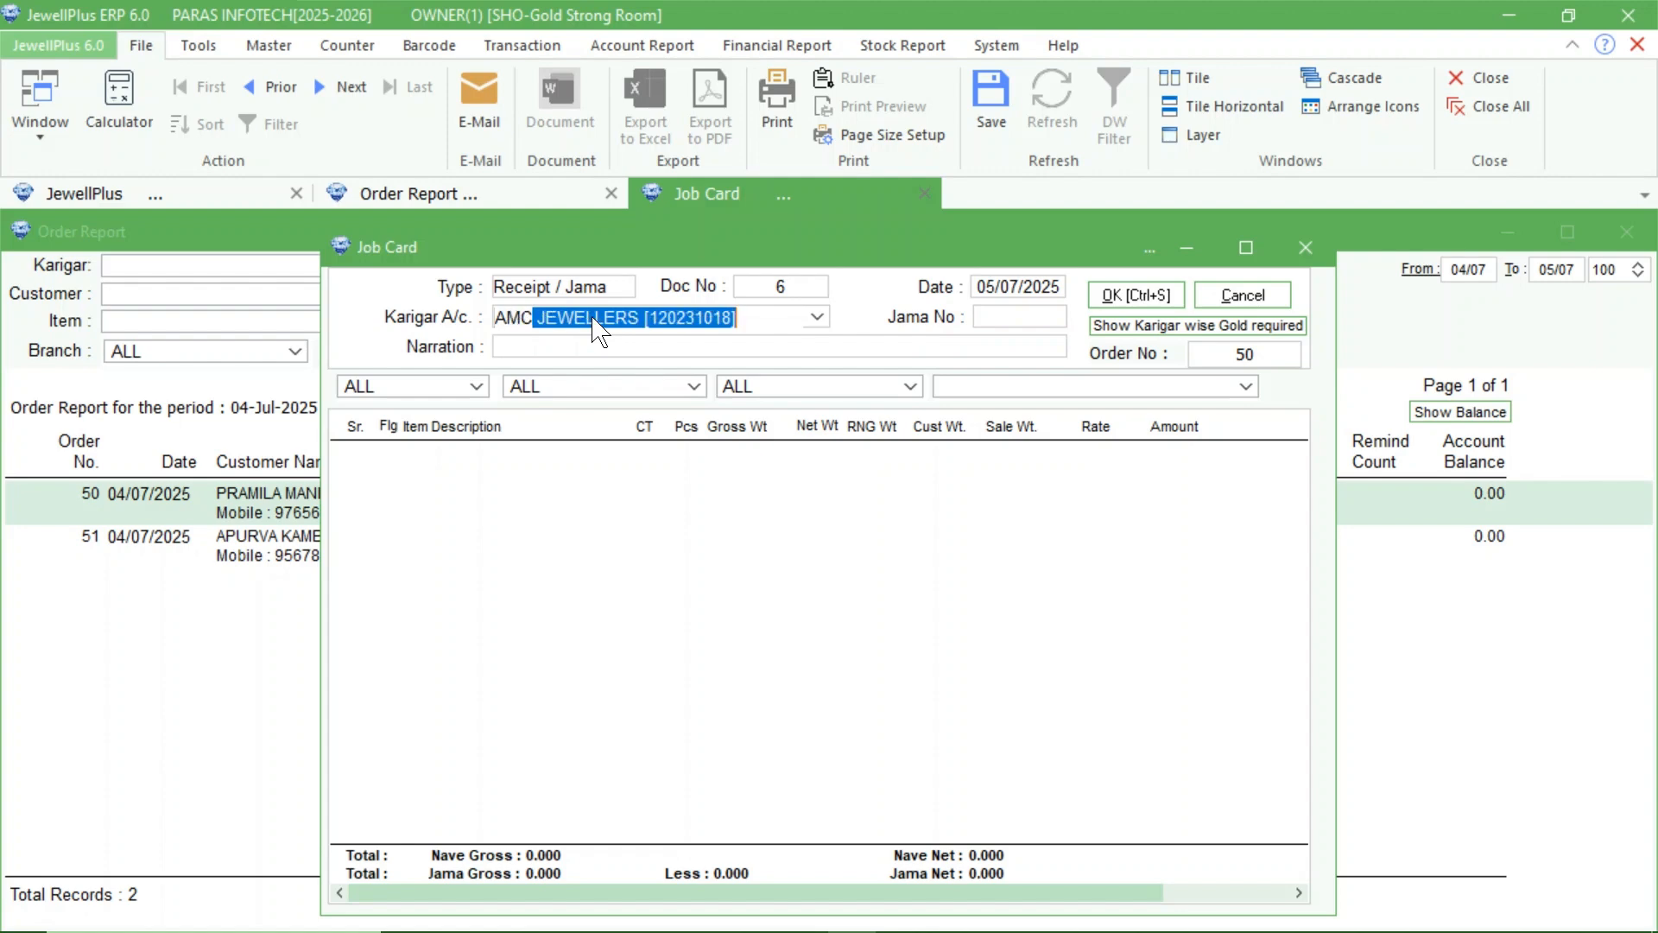
key(Return)
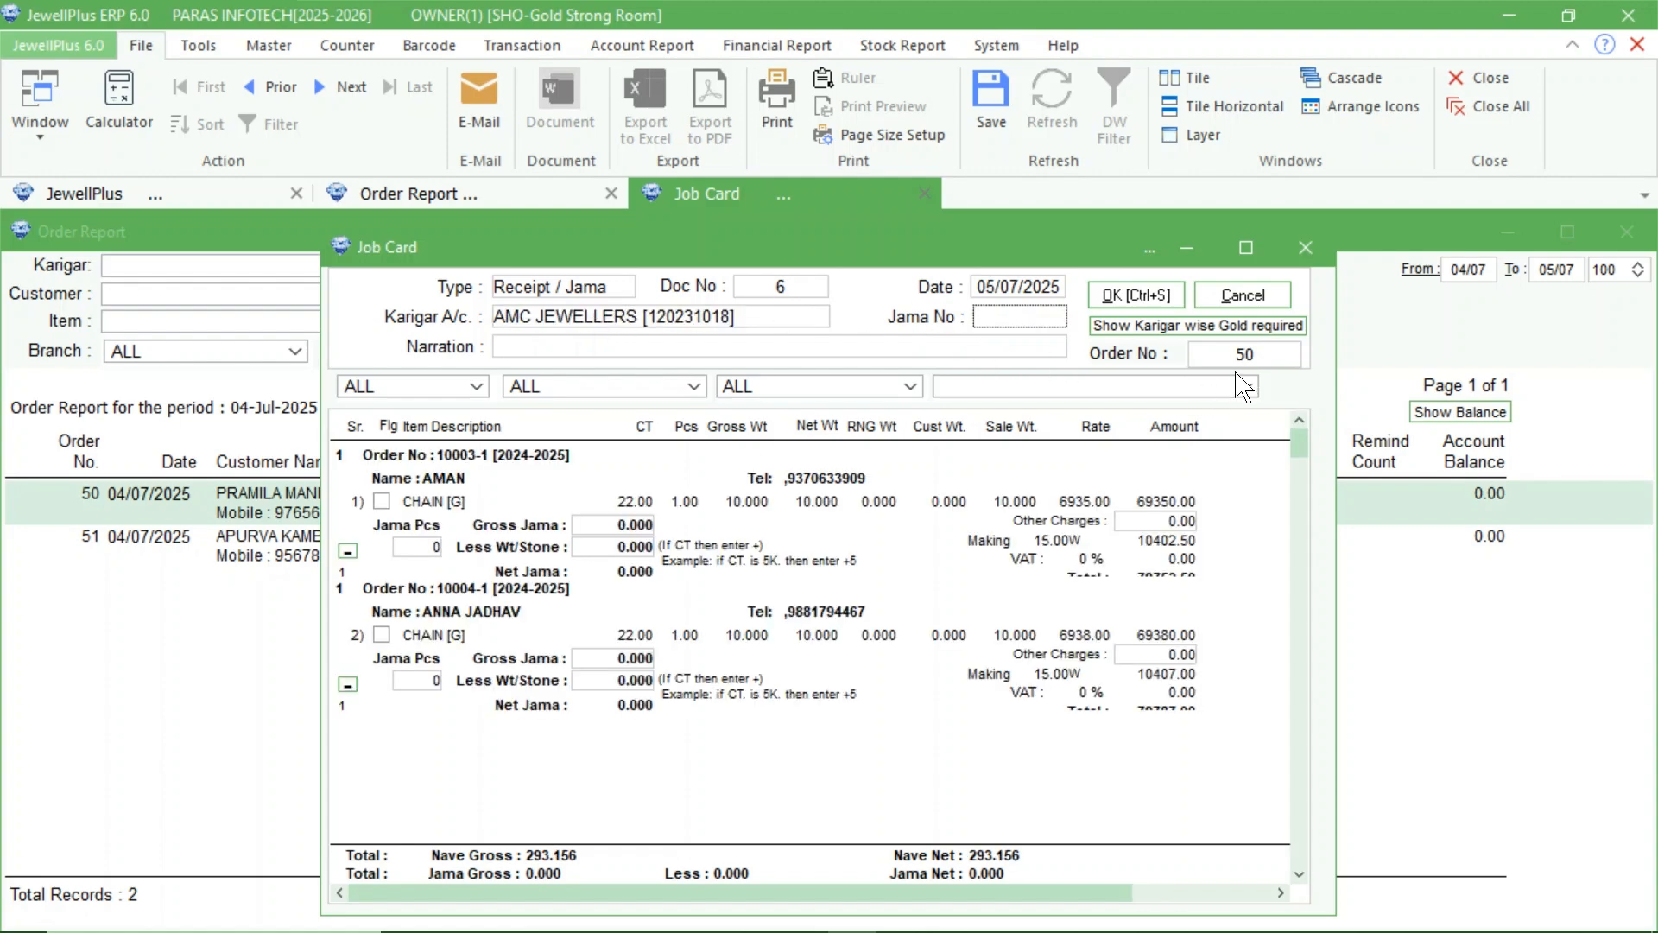
Filter the receipt job card by the customer's order number and flag the chain as received.
click(1261, 357)
key(BackSpace)
key(BackSpace)
text(50)
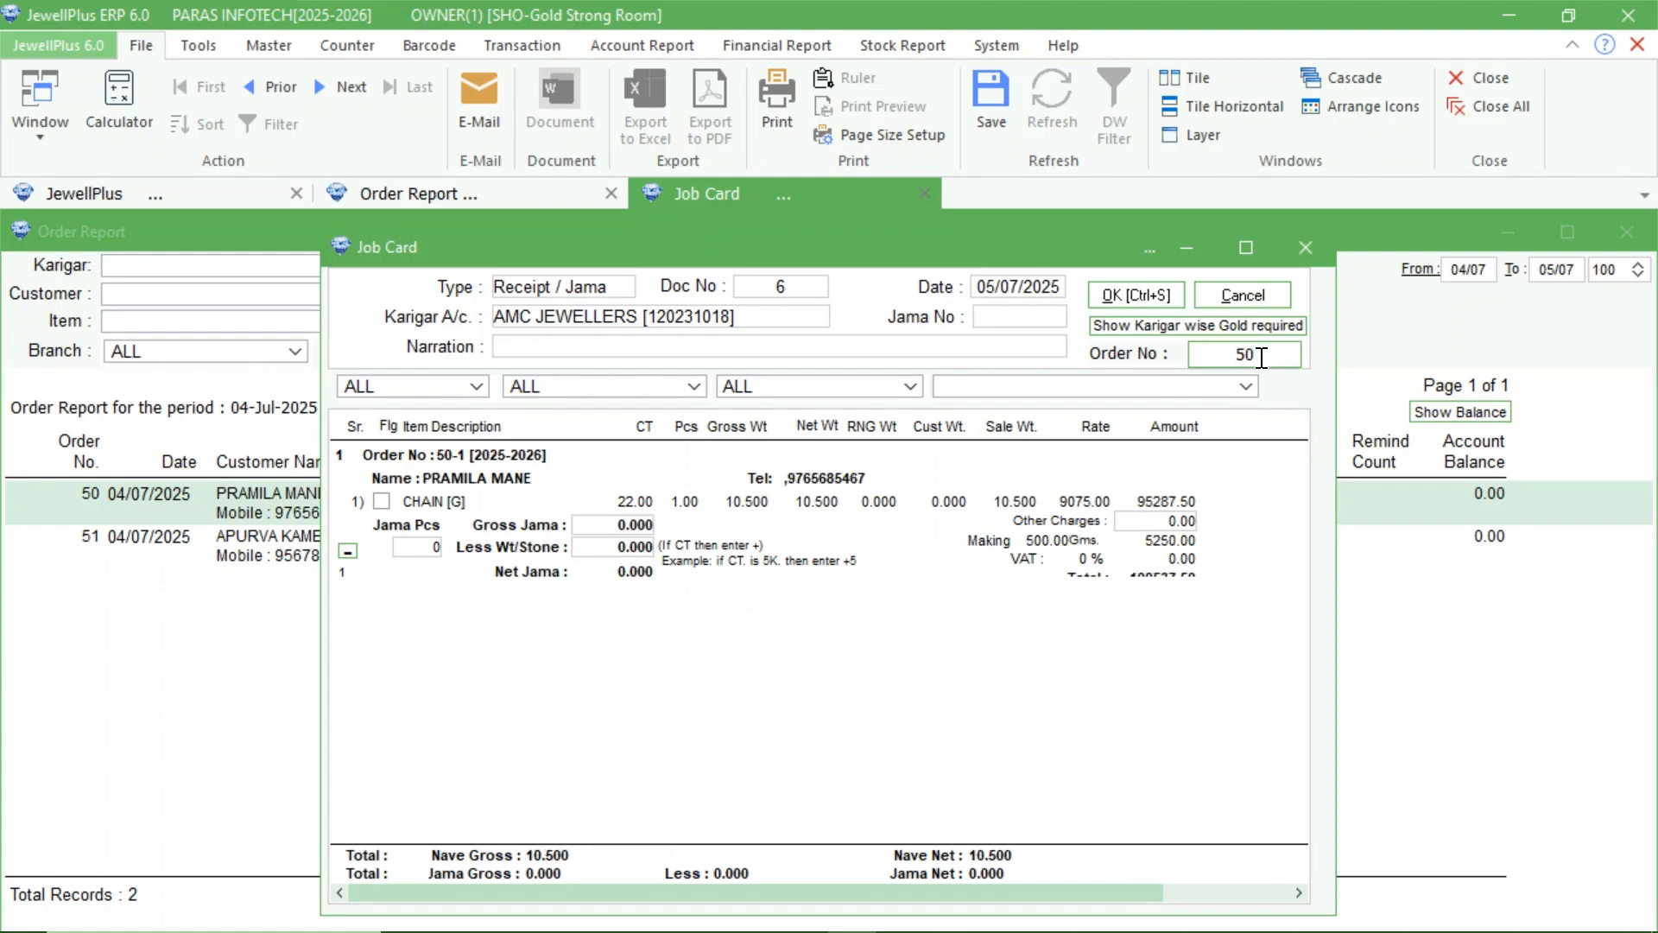
key(Return)
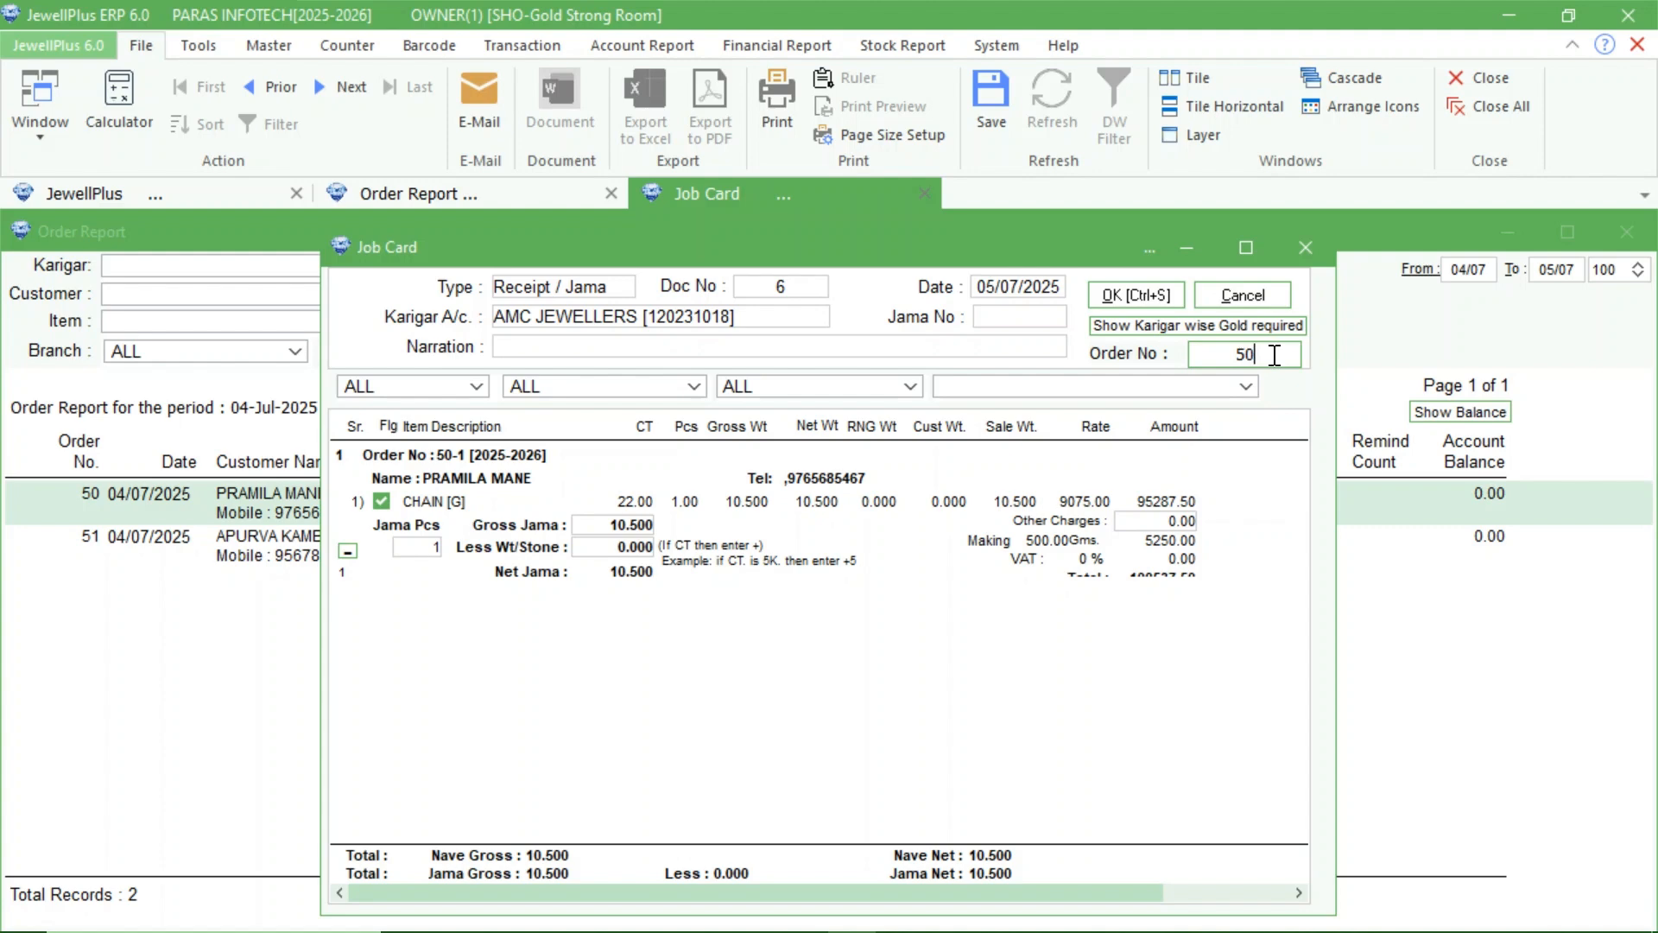
Clear the order number filter to look over the karigar's outstanding orders, and reapply the customer's order number.
key(BackSpace)
key(BackSpace)
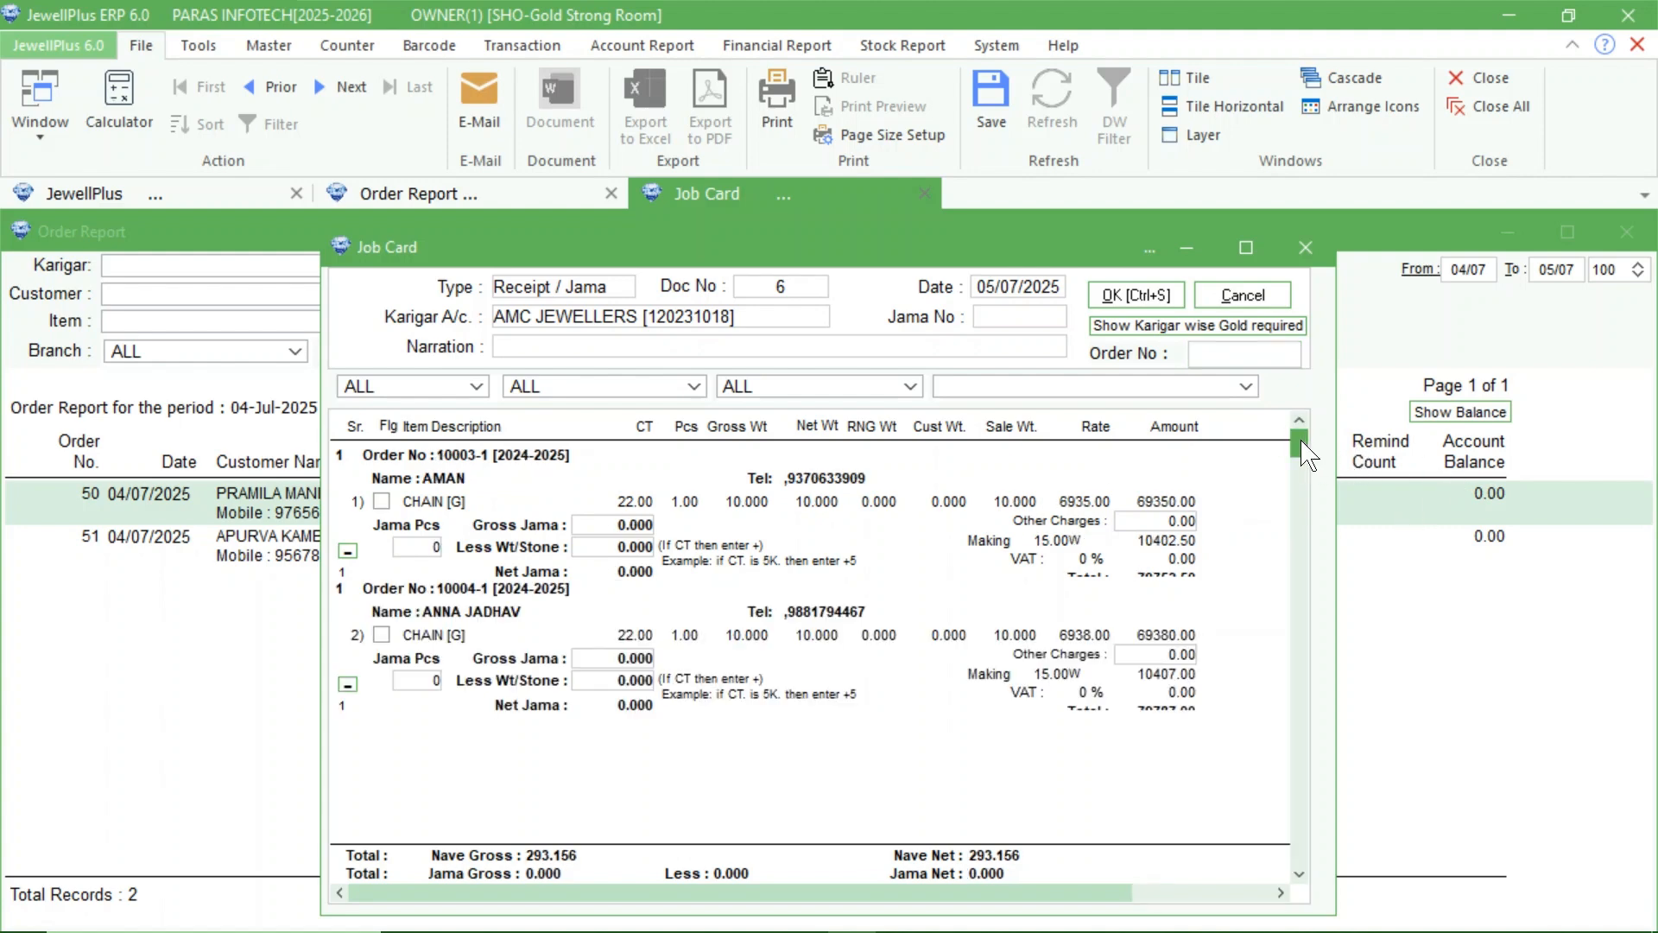
drag(1299, 442, 1275, 345)
click(1232, 355)
text(50)
key(Return)
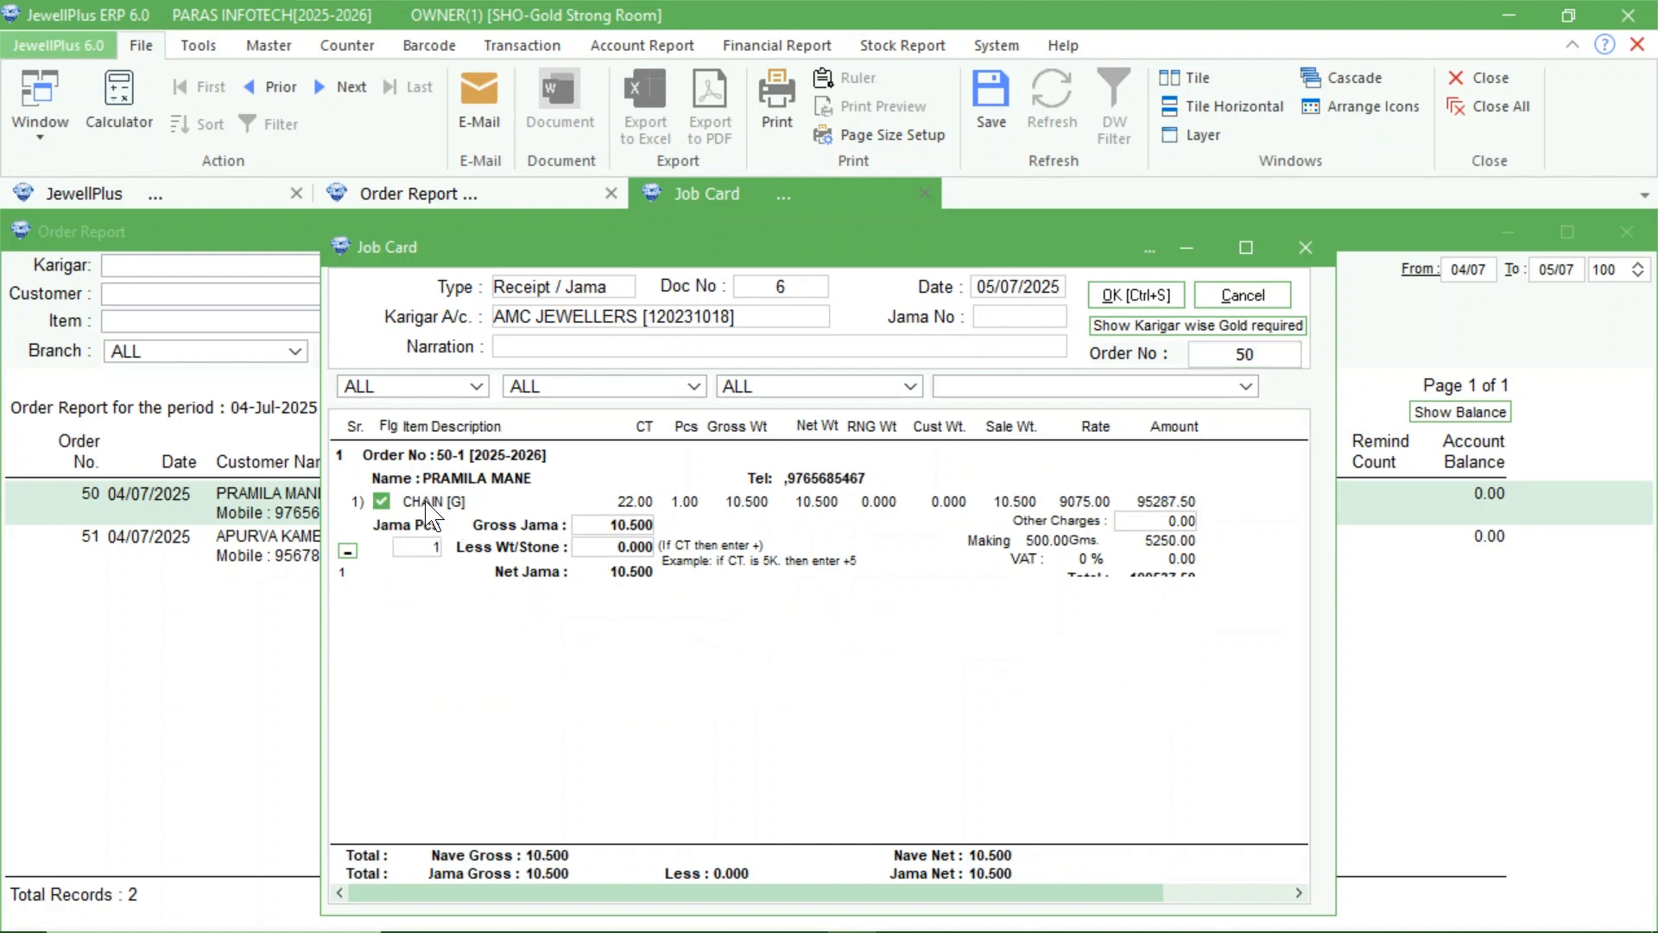
Set the received chain's gross jama to 11 and its less weight to 0.200, and save the receipt job card.
click(588, 544)
click(601, 530)
text(11)
key(Return)
key(BackSpace)
text(.200)
key(Return)
click(1144, 294)
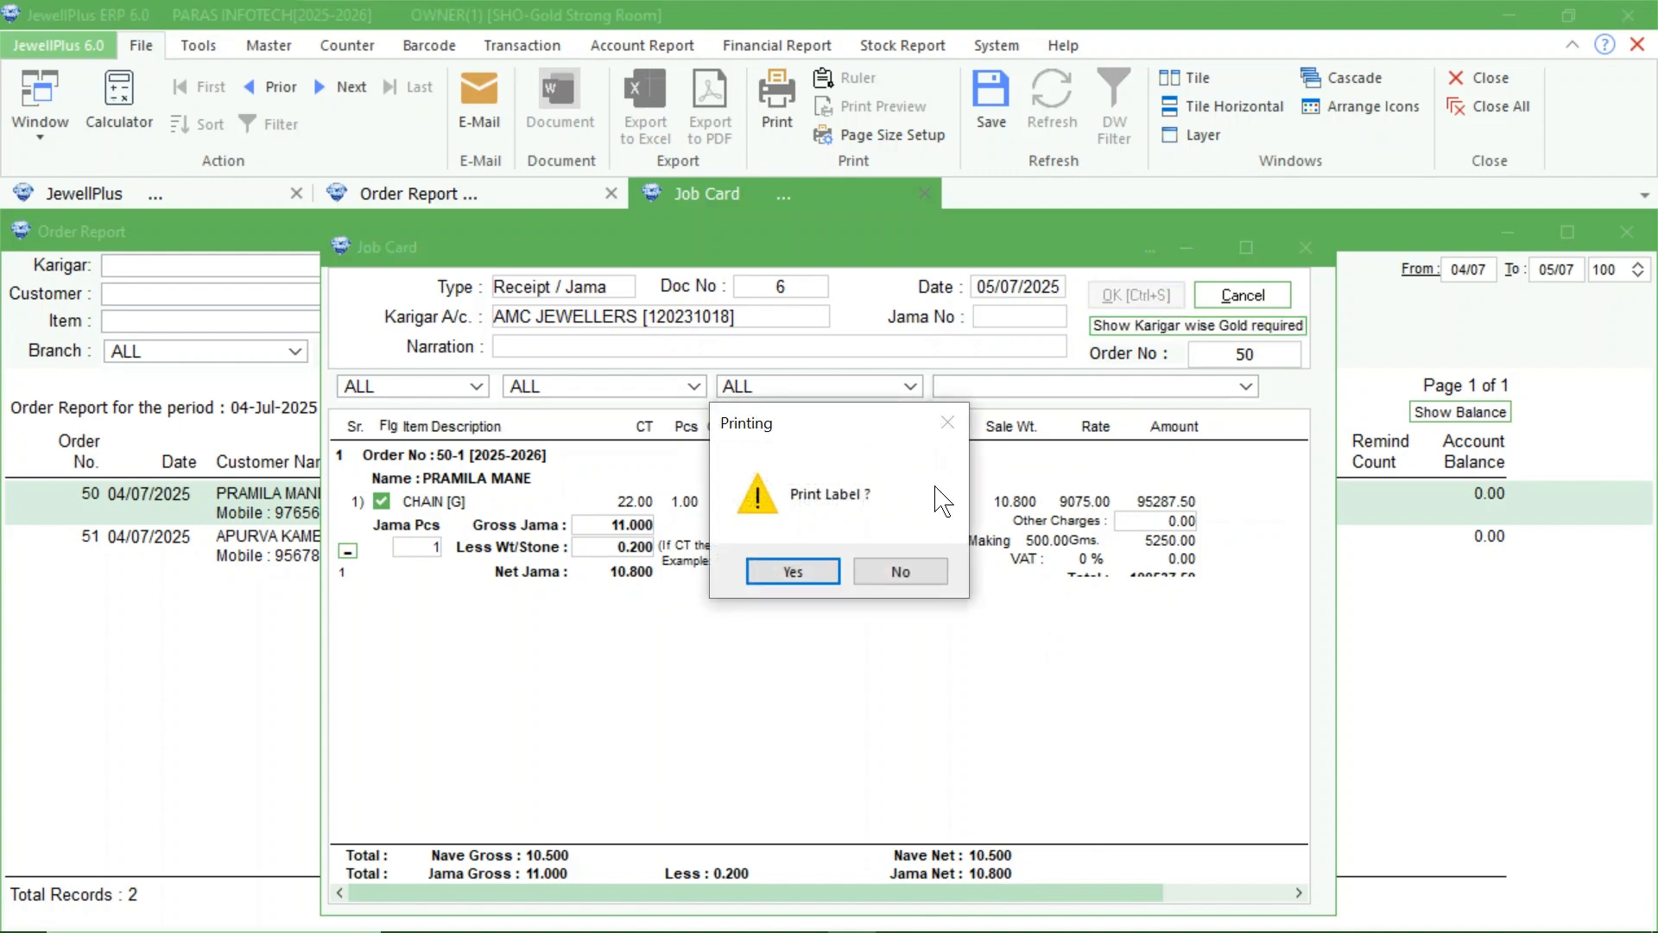
Create the received chain's barcode label without printing it, and refresh the order report summary after closing the job card.
click(877, 572)
click(769, 571)
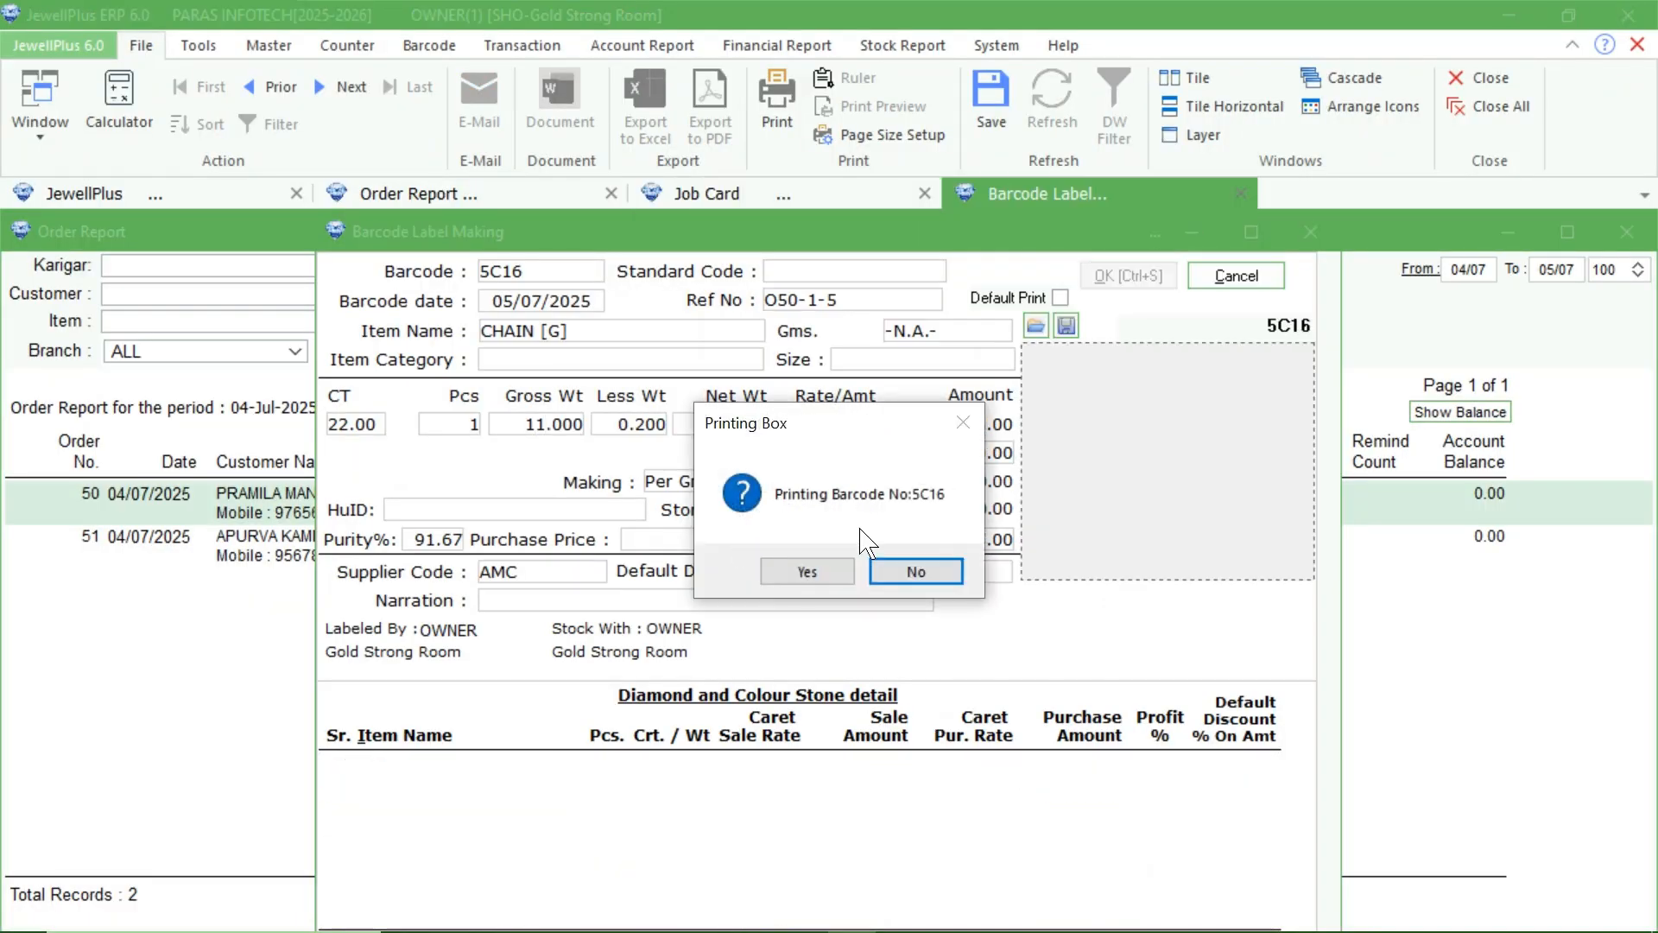
click(916, 572)
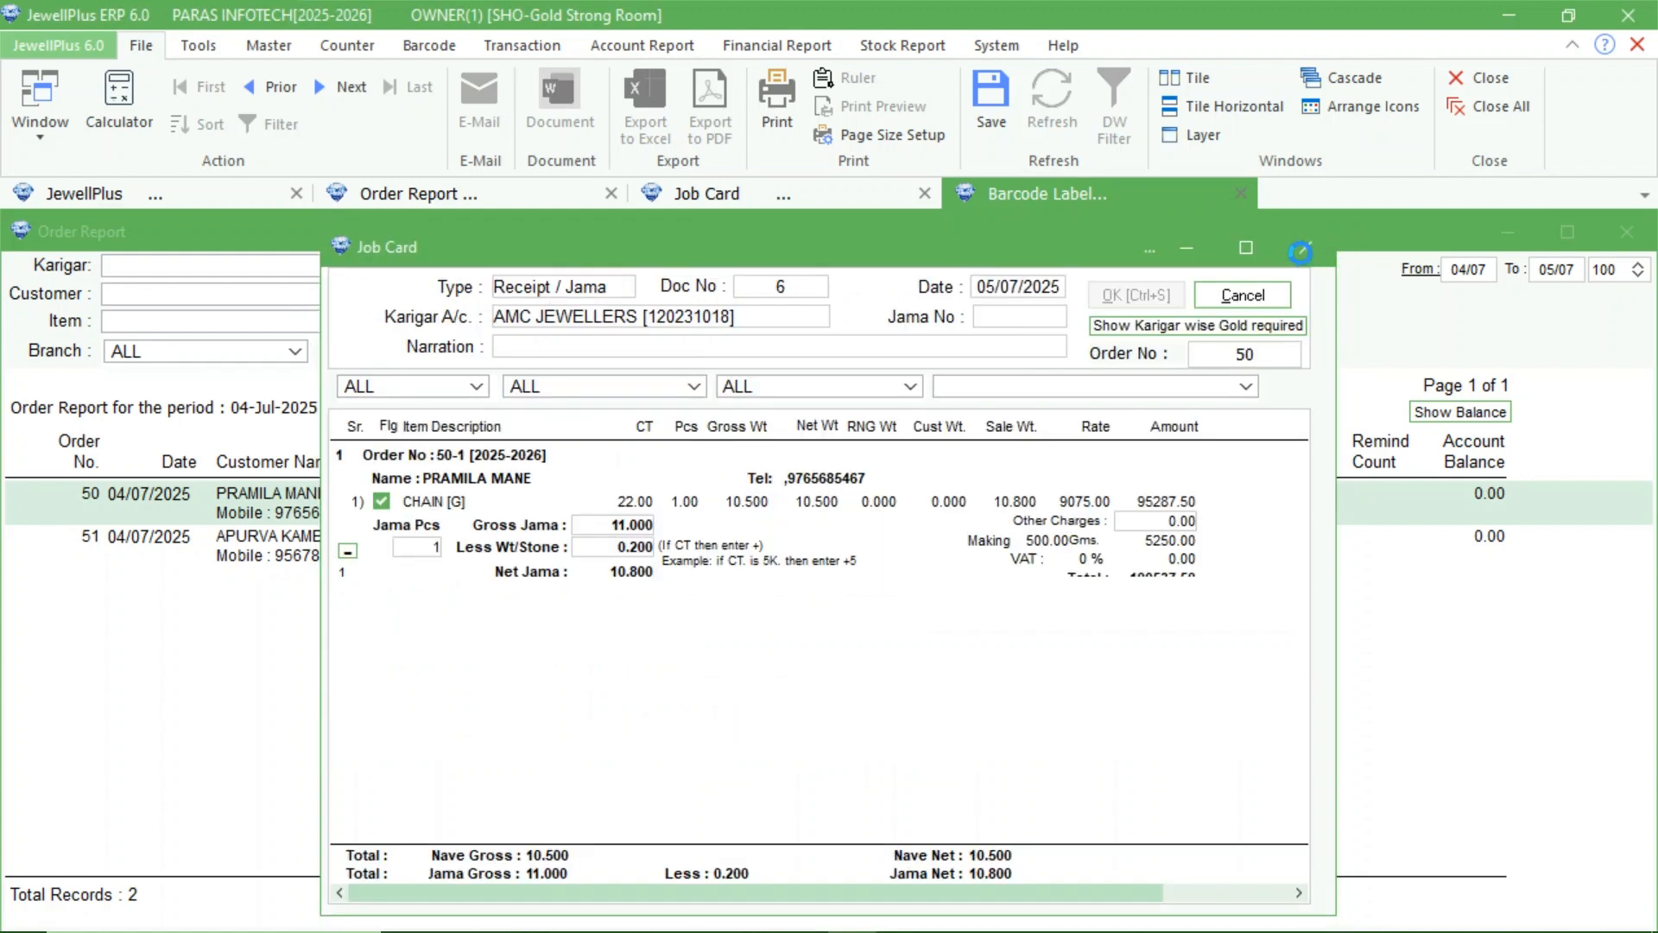
click(1301, 250)
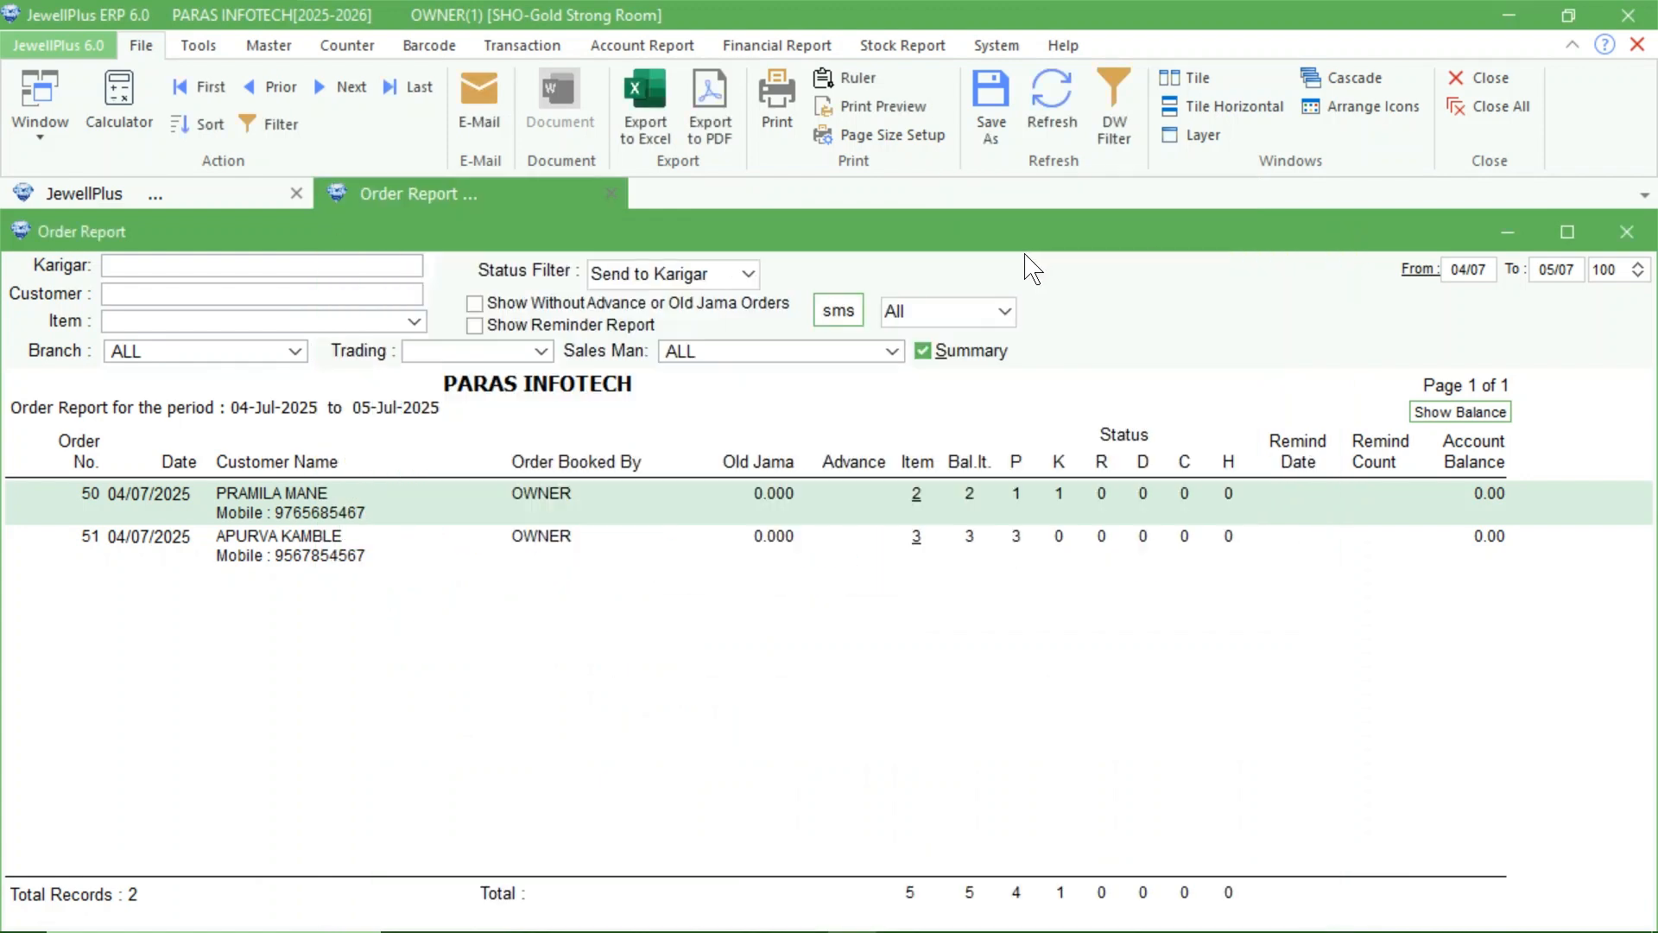
click(1054, 108)
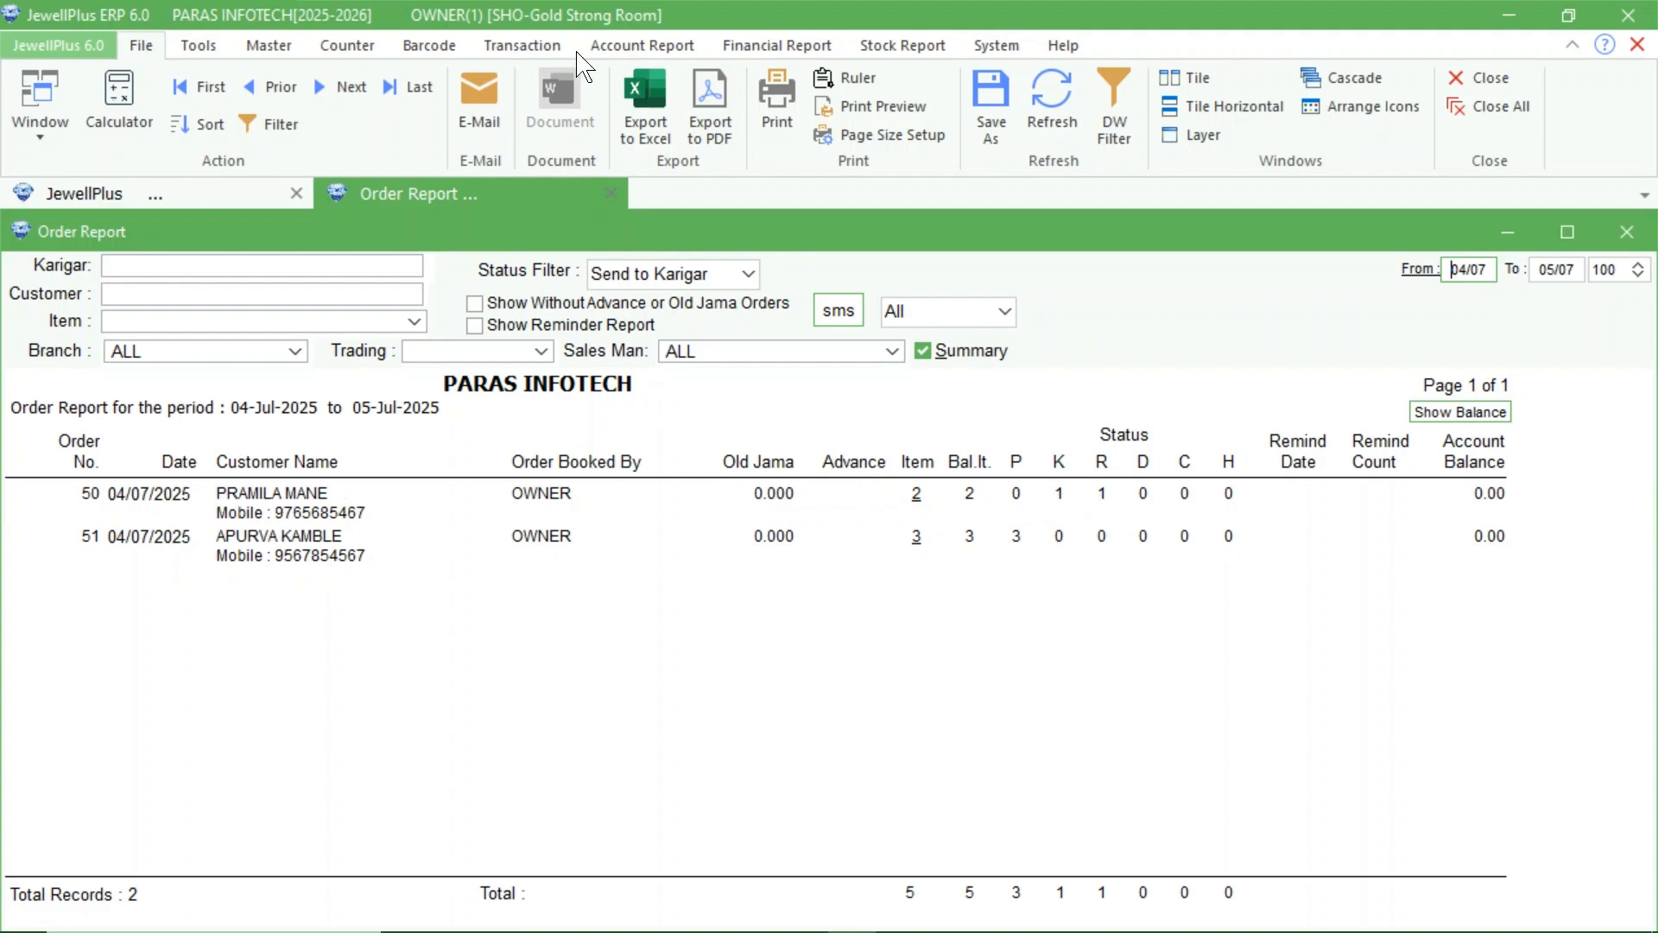
Start a new Receipt / Jama job card for the karigar DADRI JEWELLS.
click(522, 45)
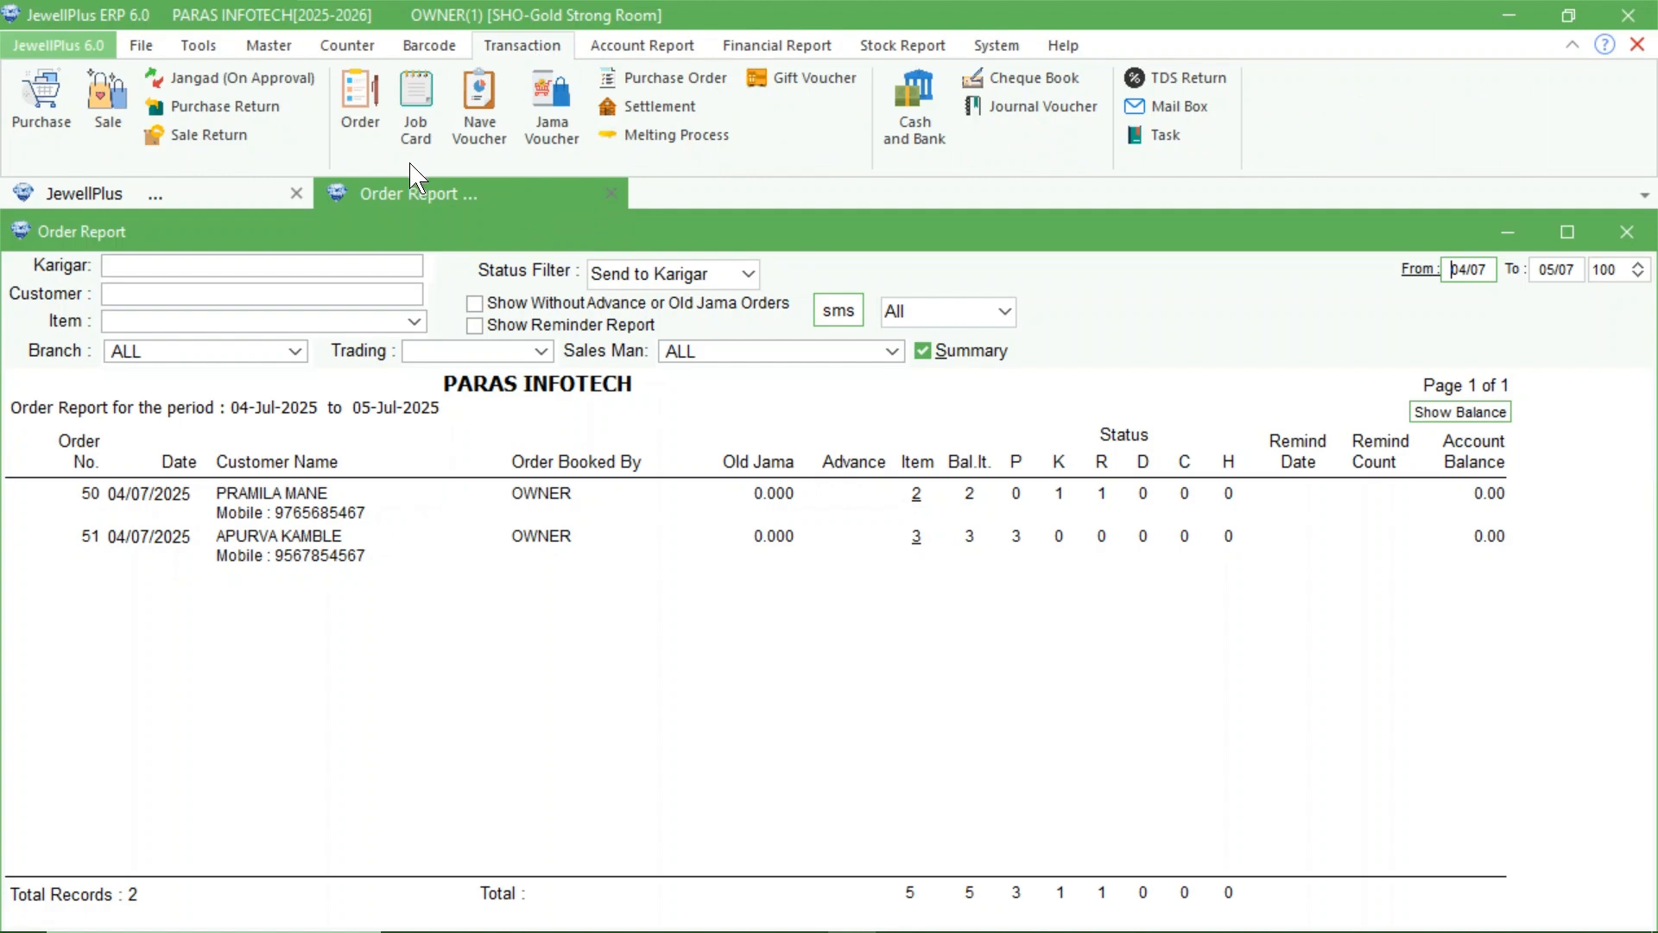
click(418, 130)
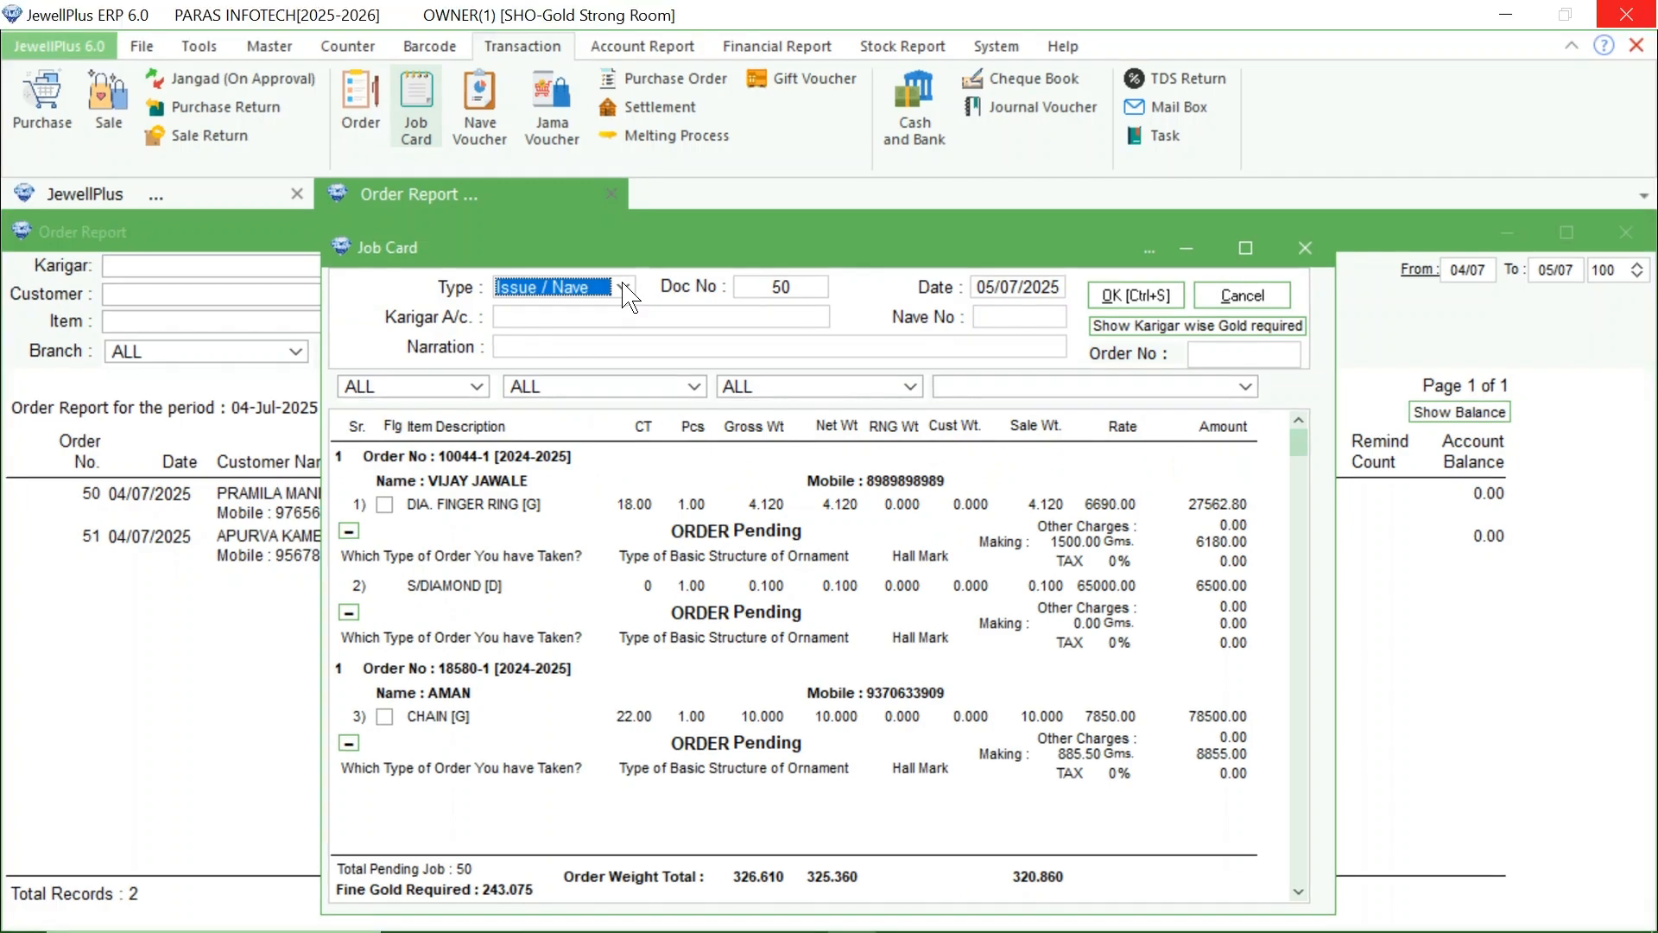
click(624, 287)
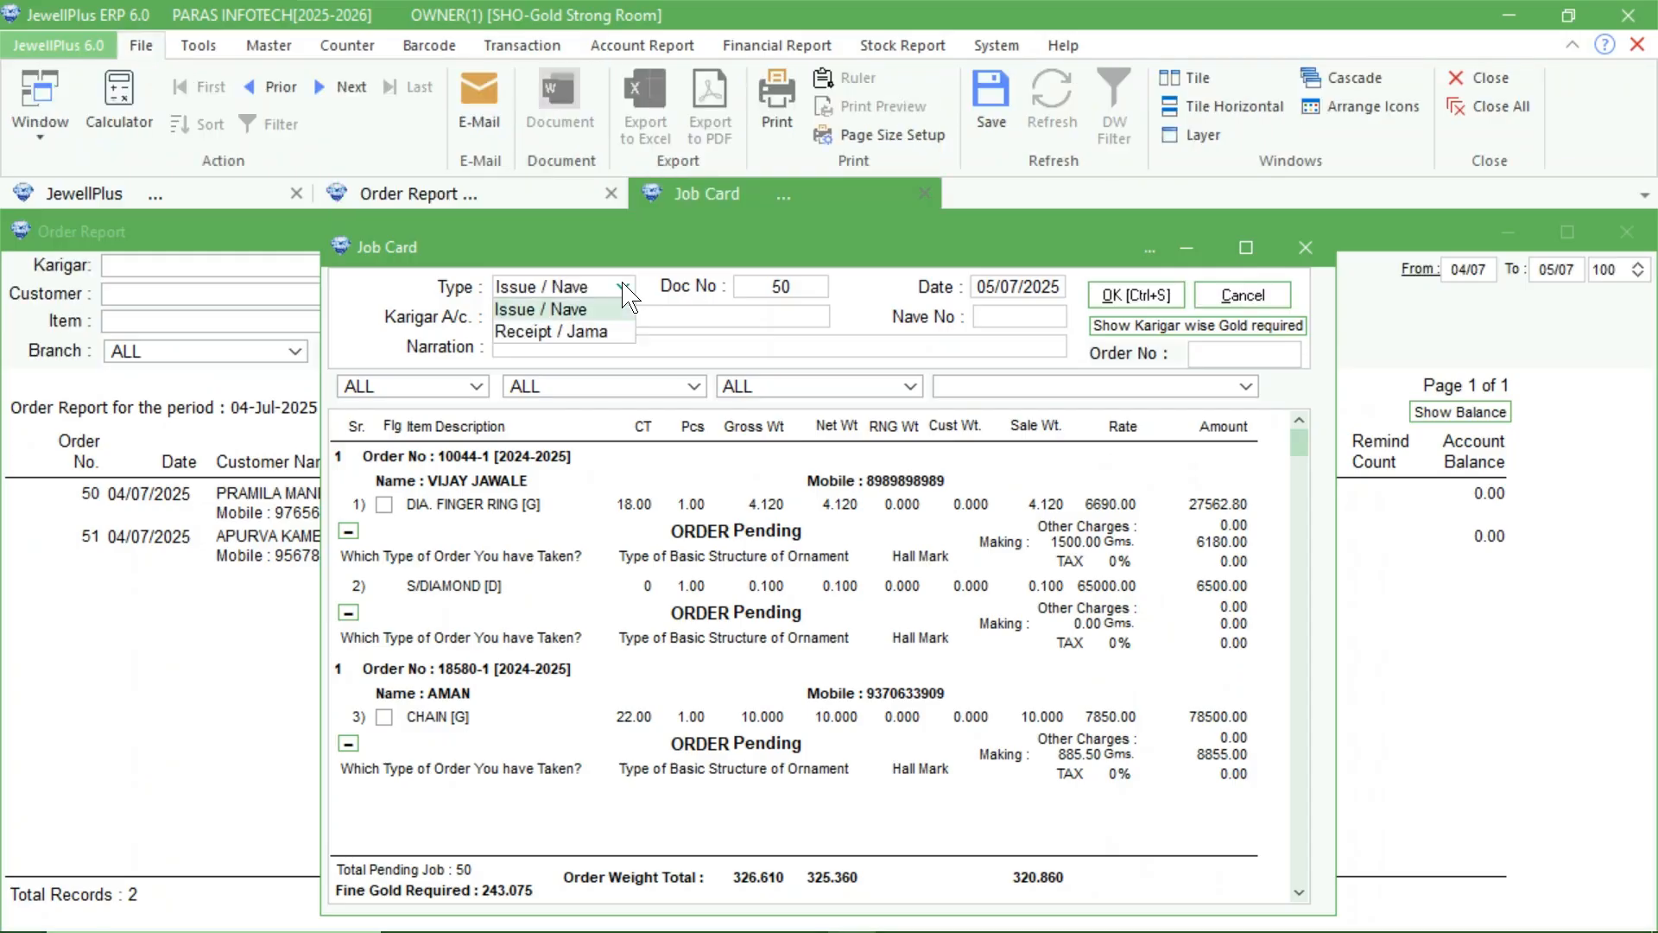
click(565, 328)
click(563, 326)
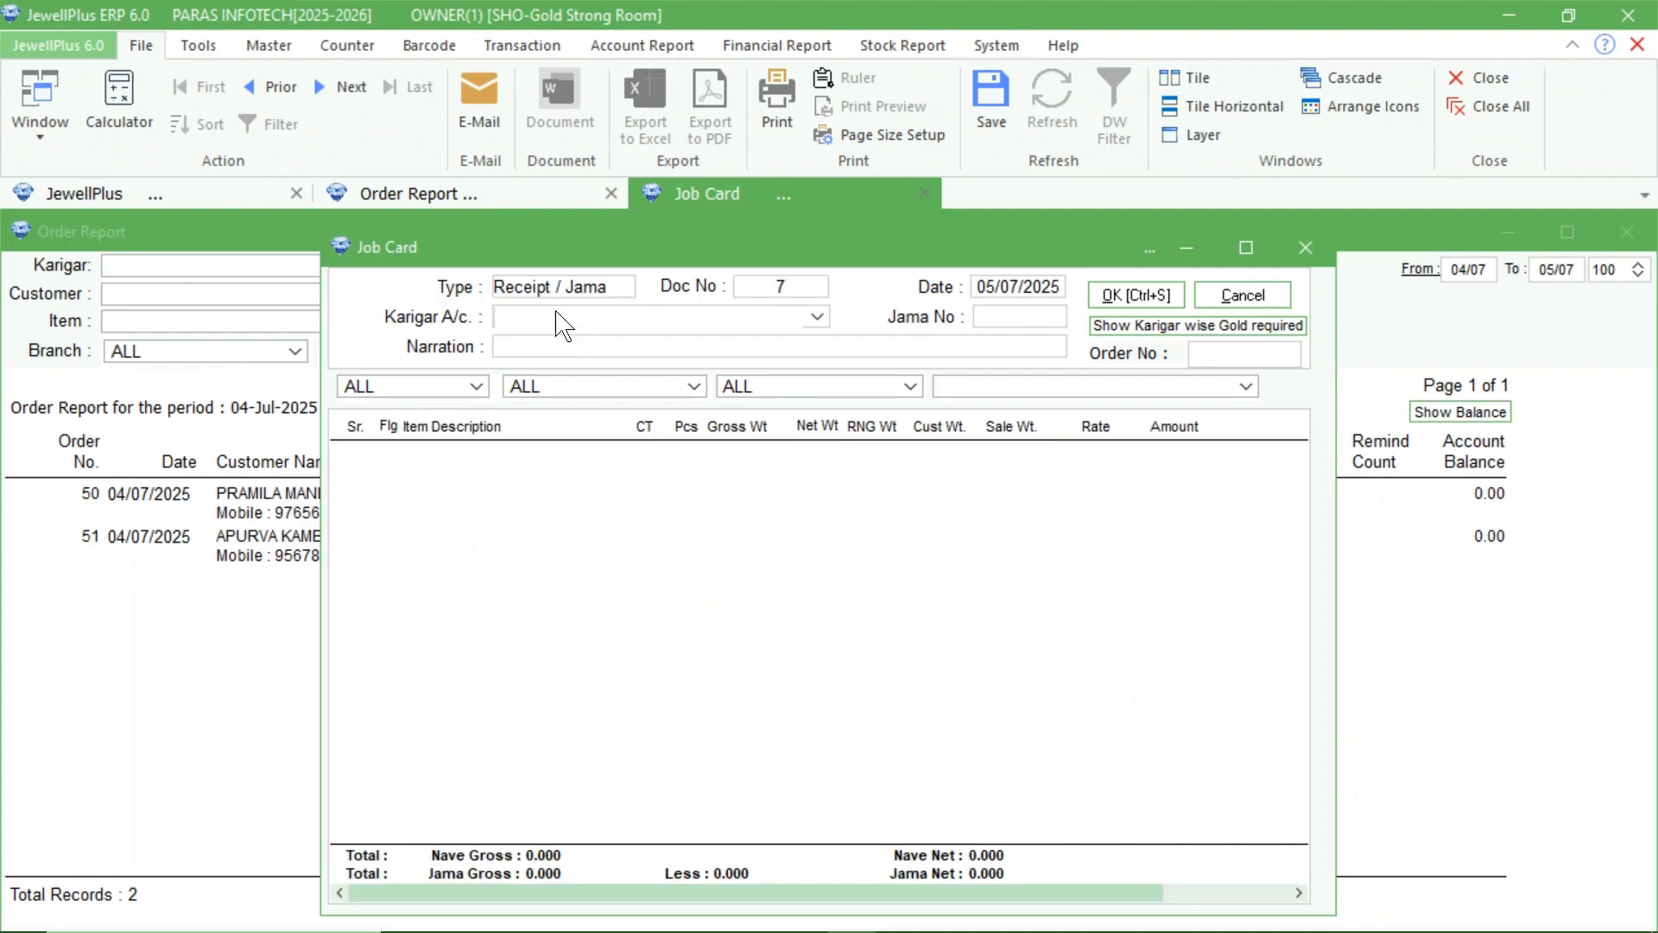
text(DAD)
key(Return)
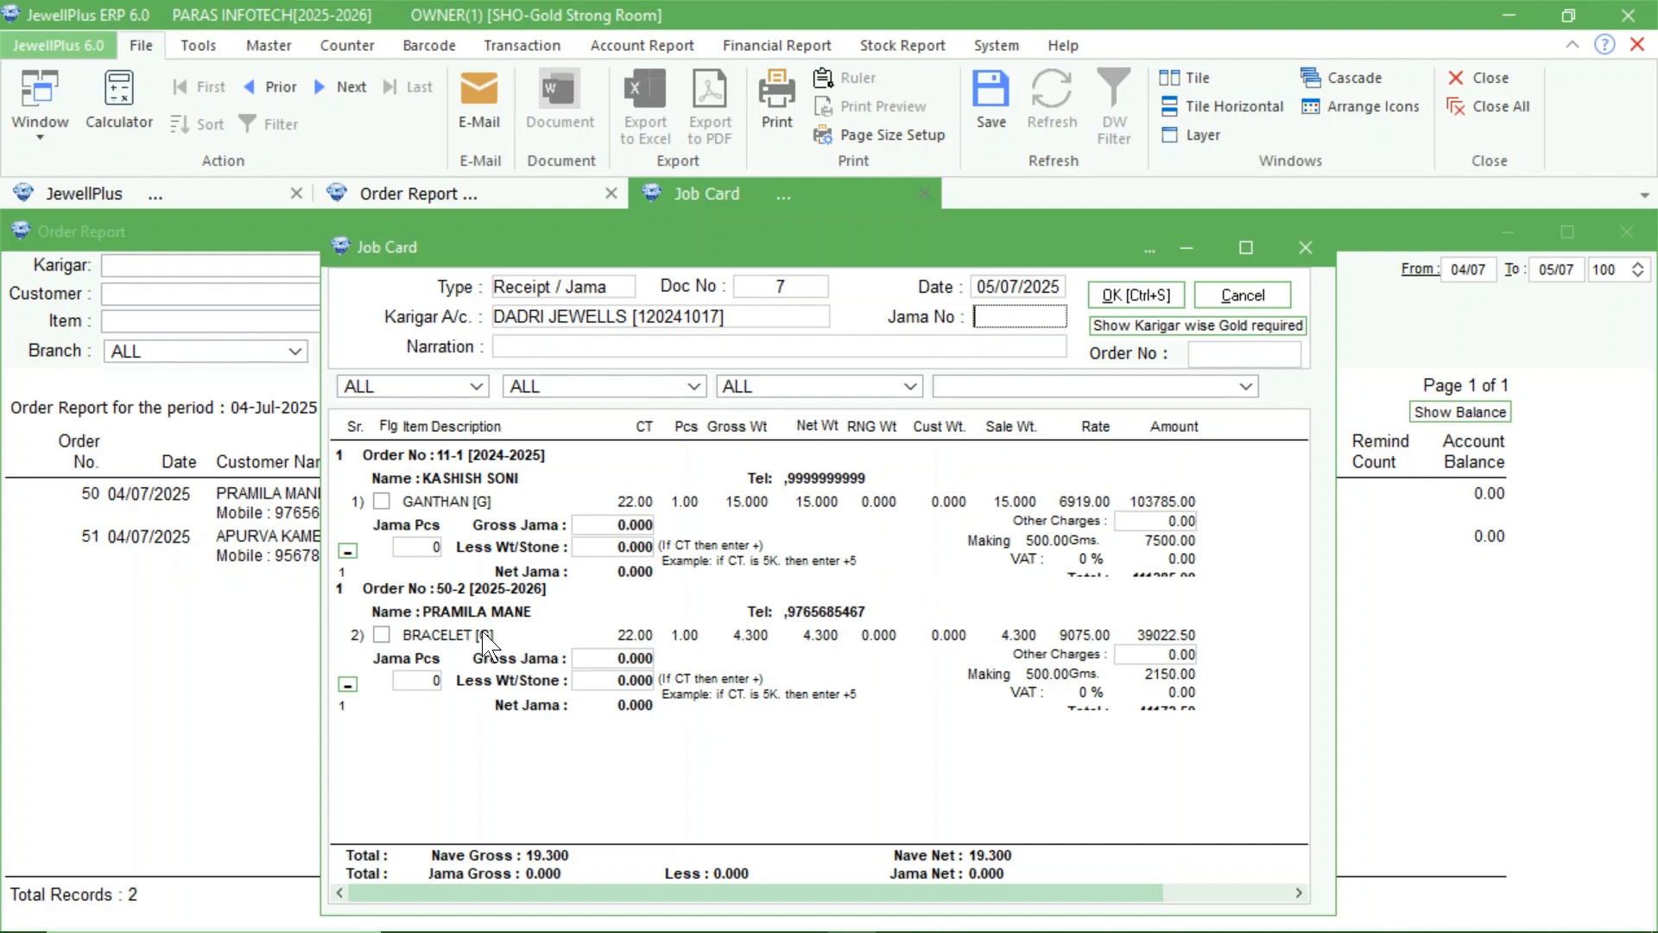
Flag the customer's gold bracelet as received and save the receipt job card without printing its label.
click(381, 635)
click(1146, 292)
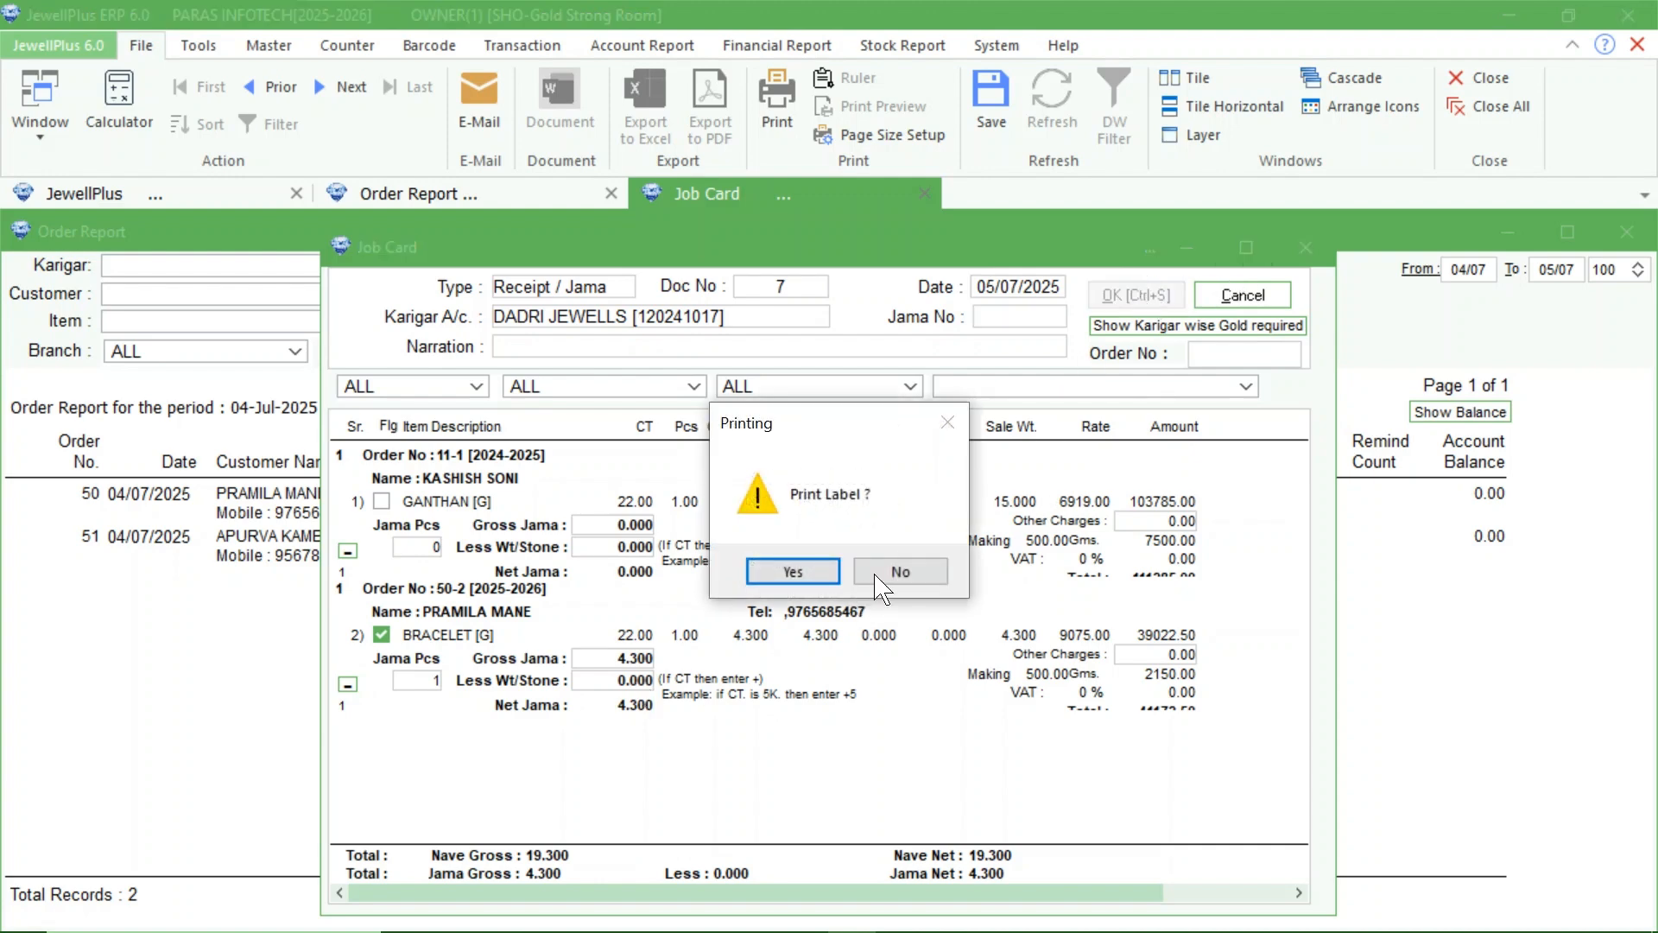
click(883, 577)
click(819, 571)
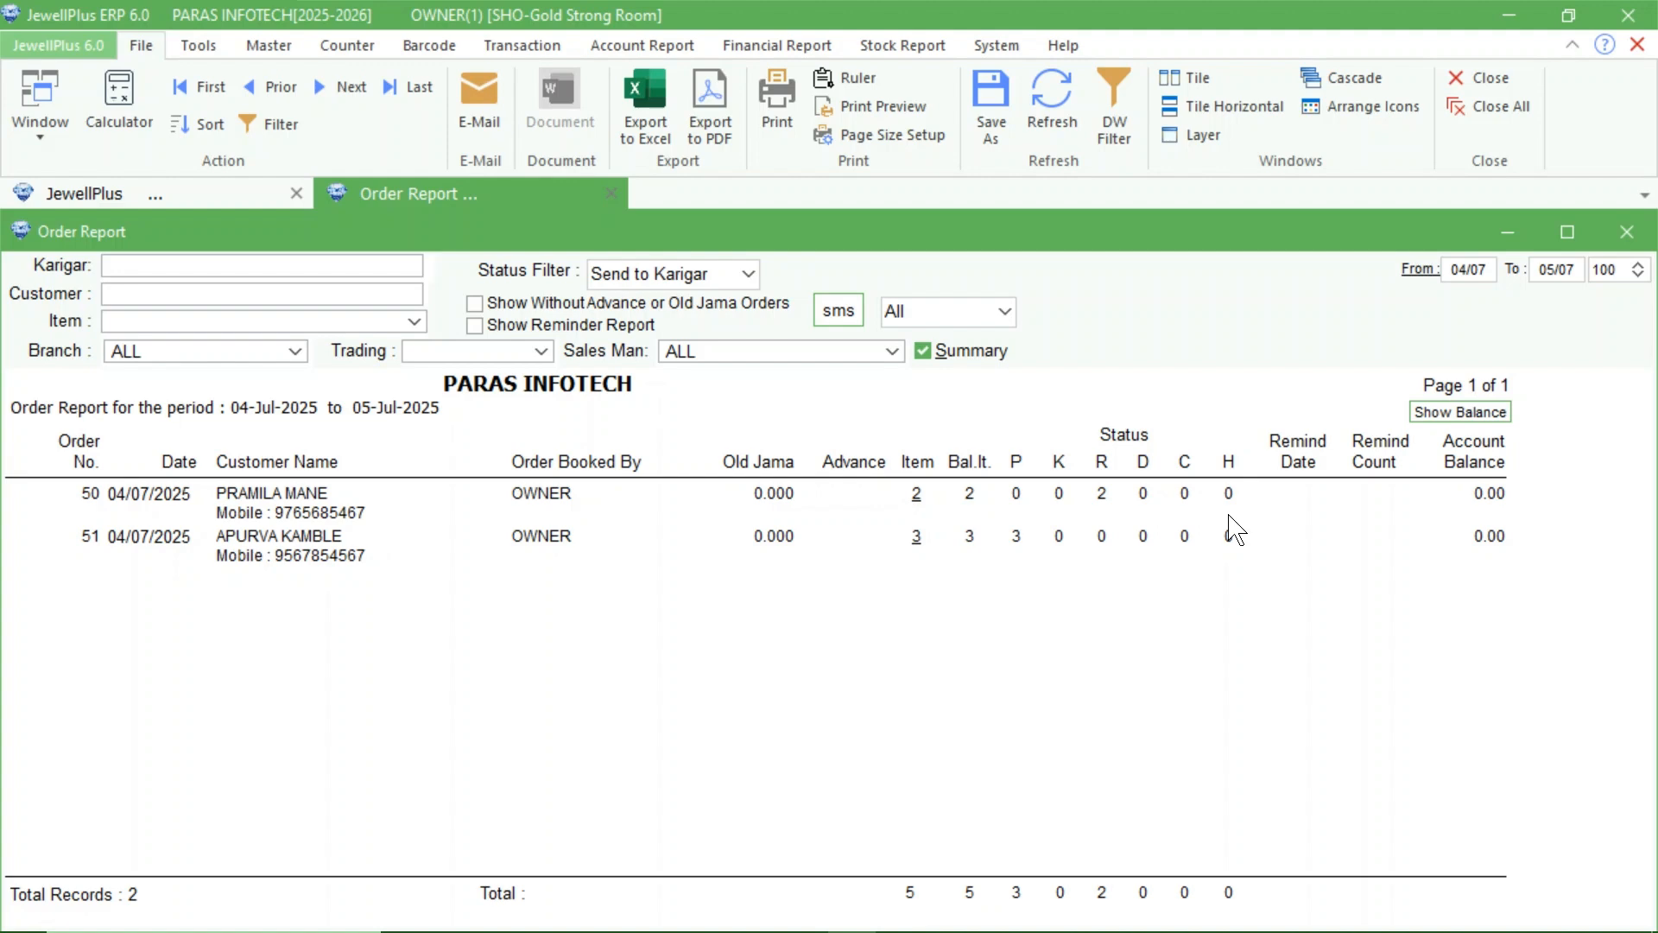
Switch the order report from summary to item details and filter it to Ready orders.
click(924, 350)
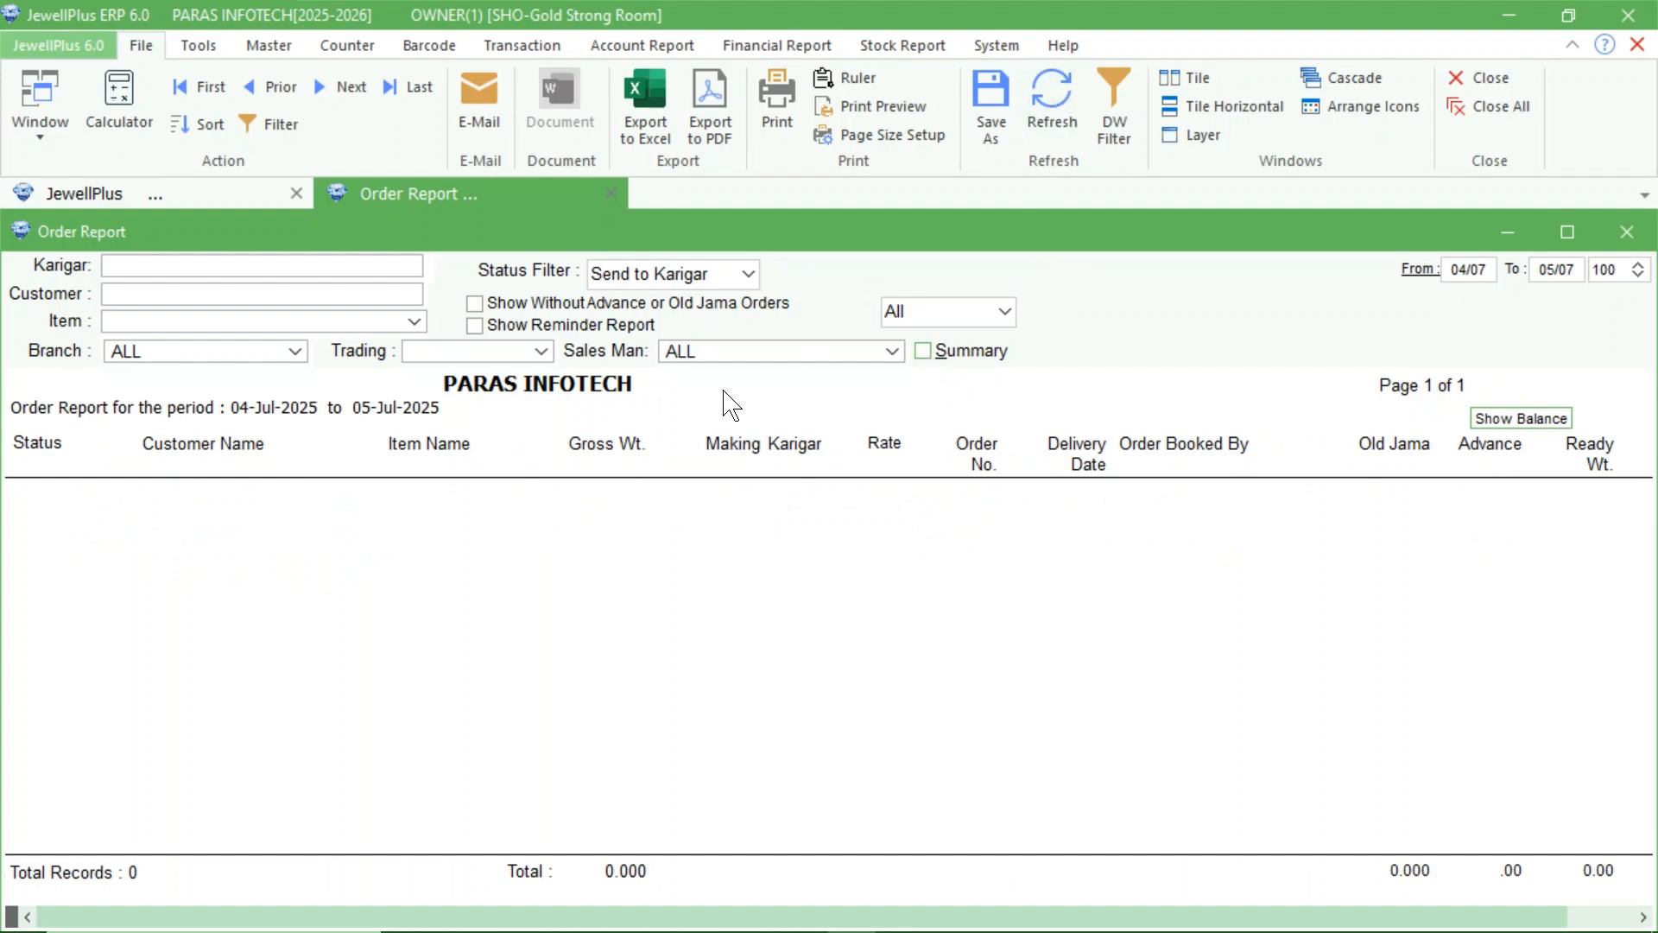
click(748, 274)
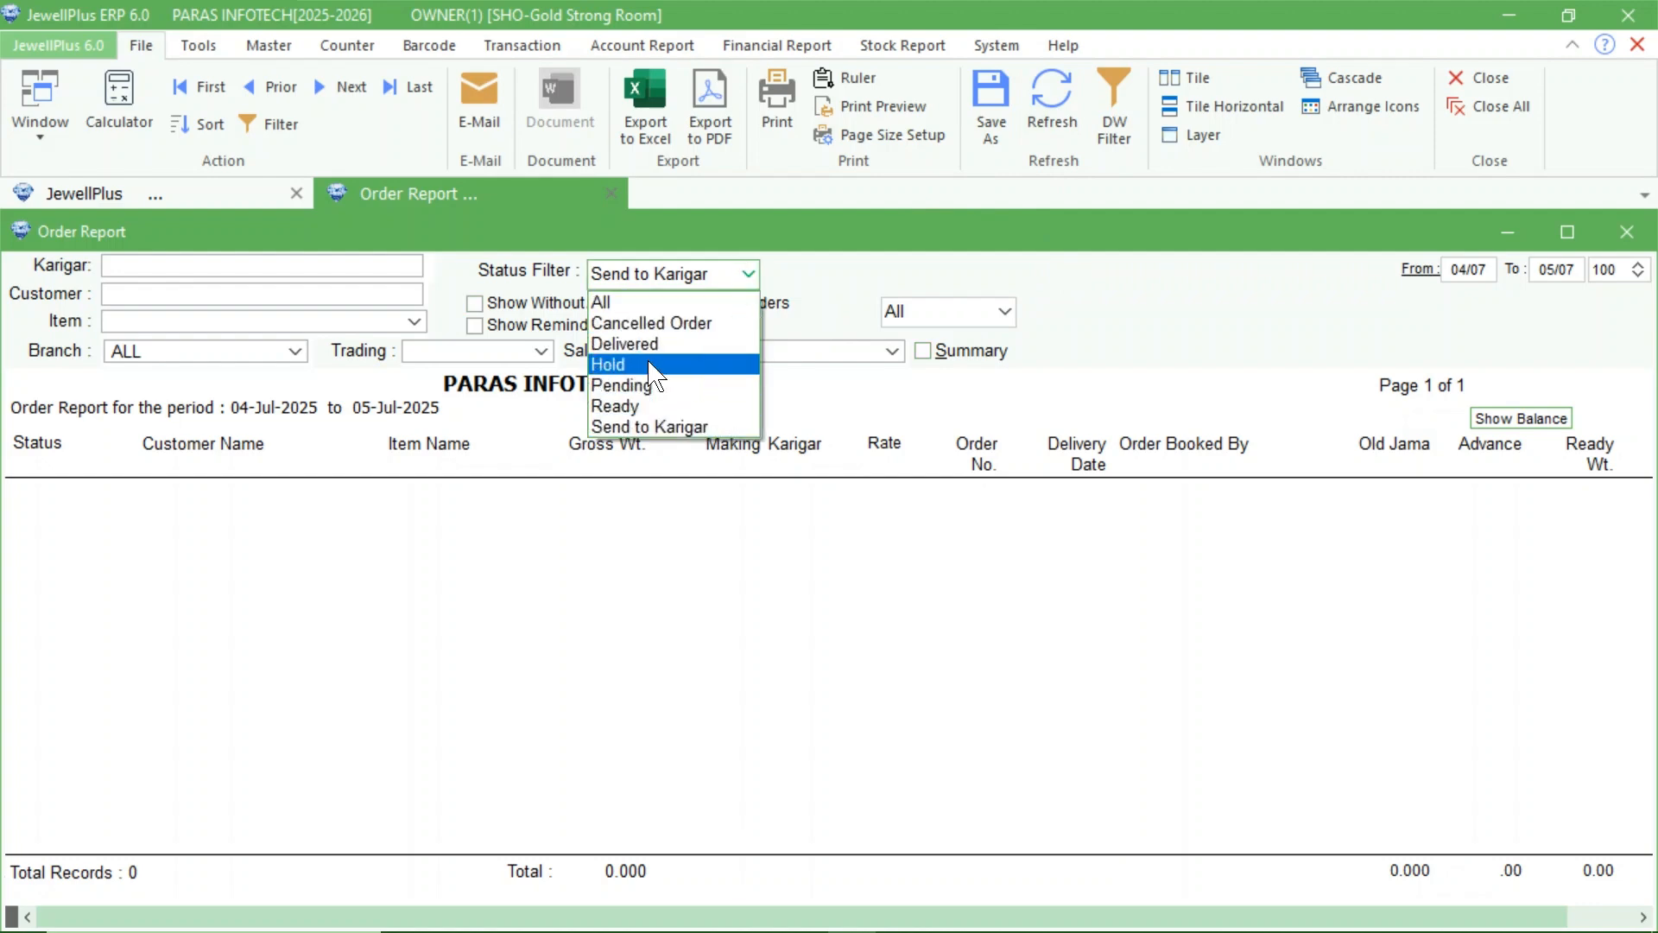
click(638, 407)
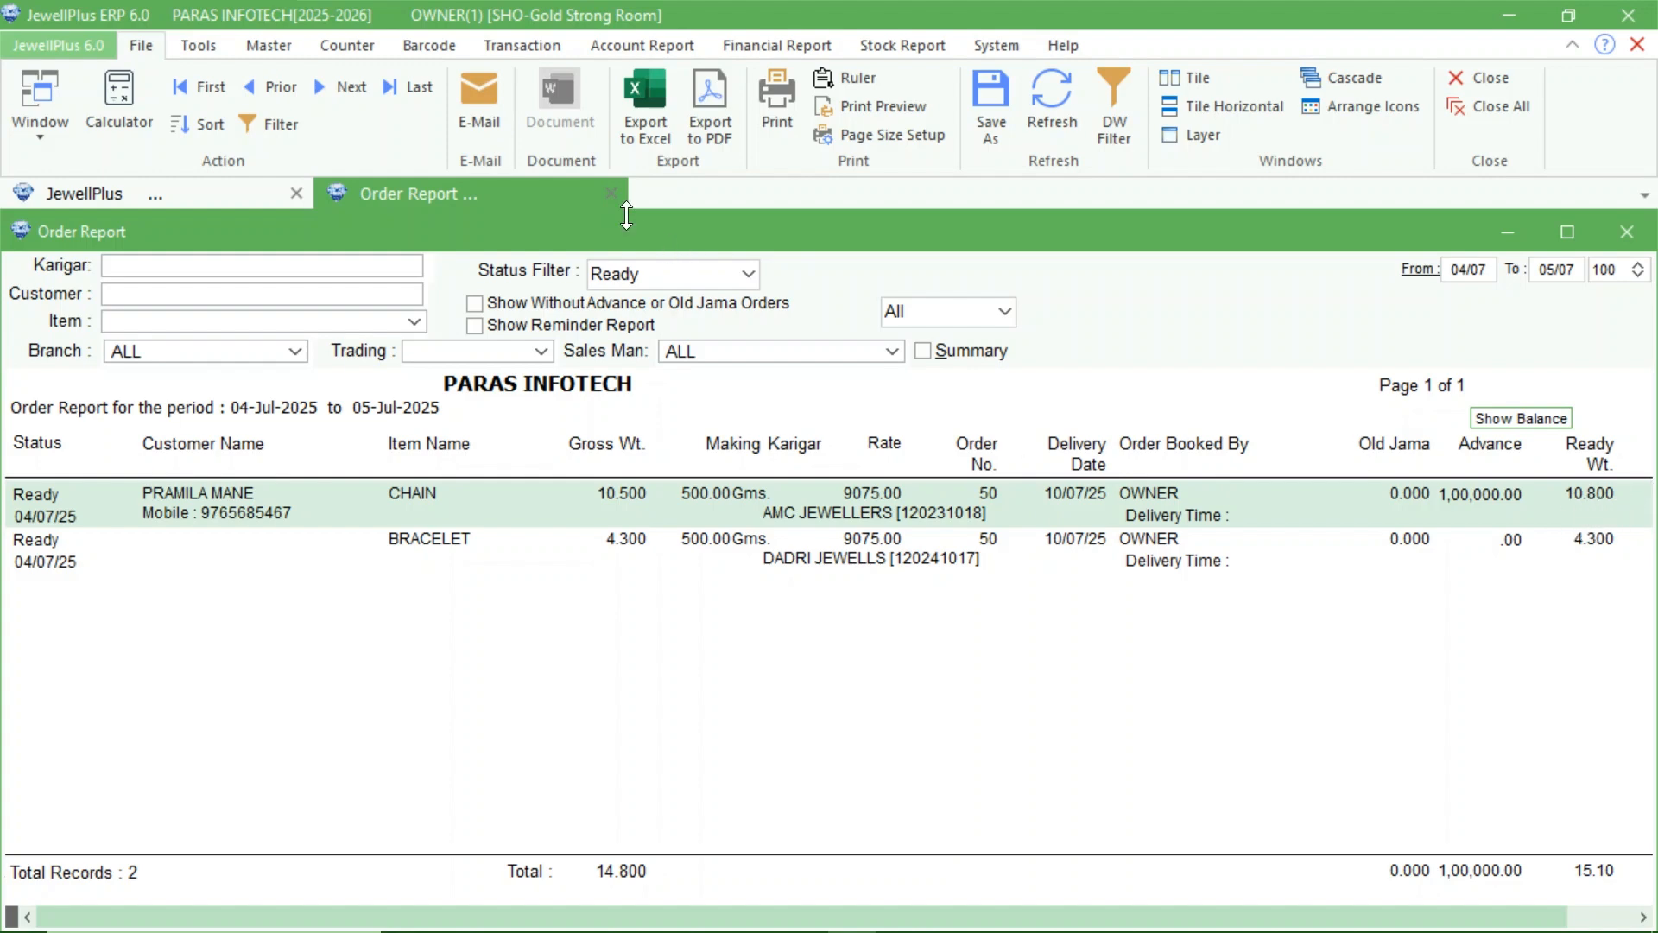
Start a new sale voucher and load the ready chain and bracelet through the customer's order barcode.
click(518, 45)
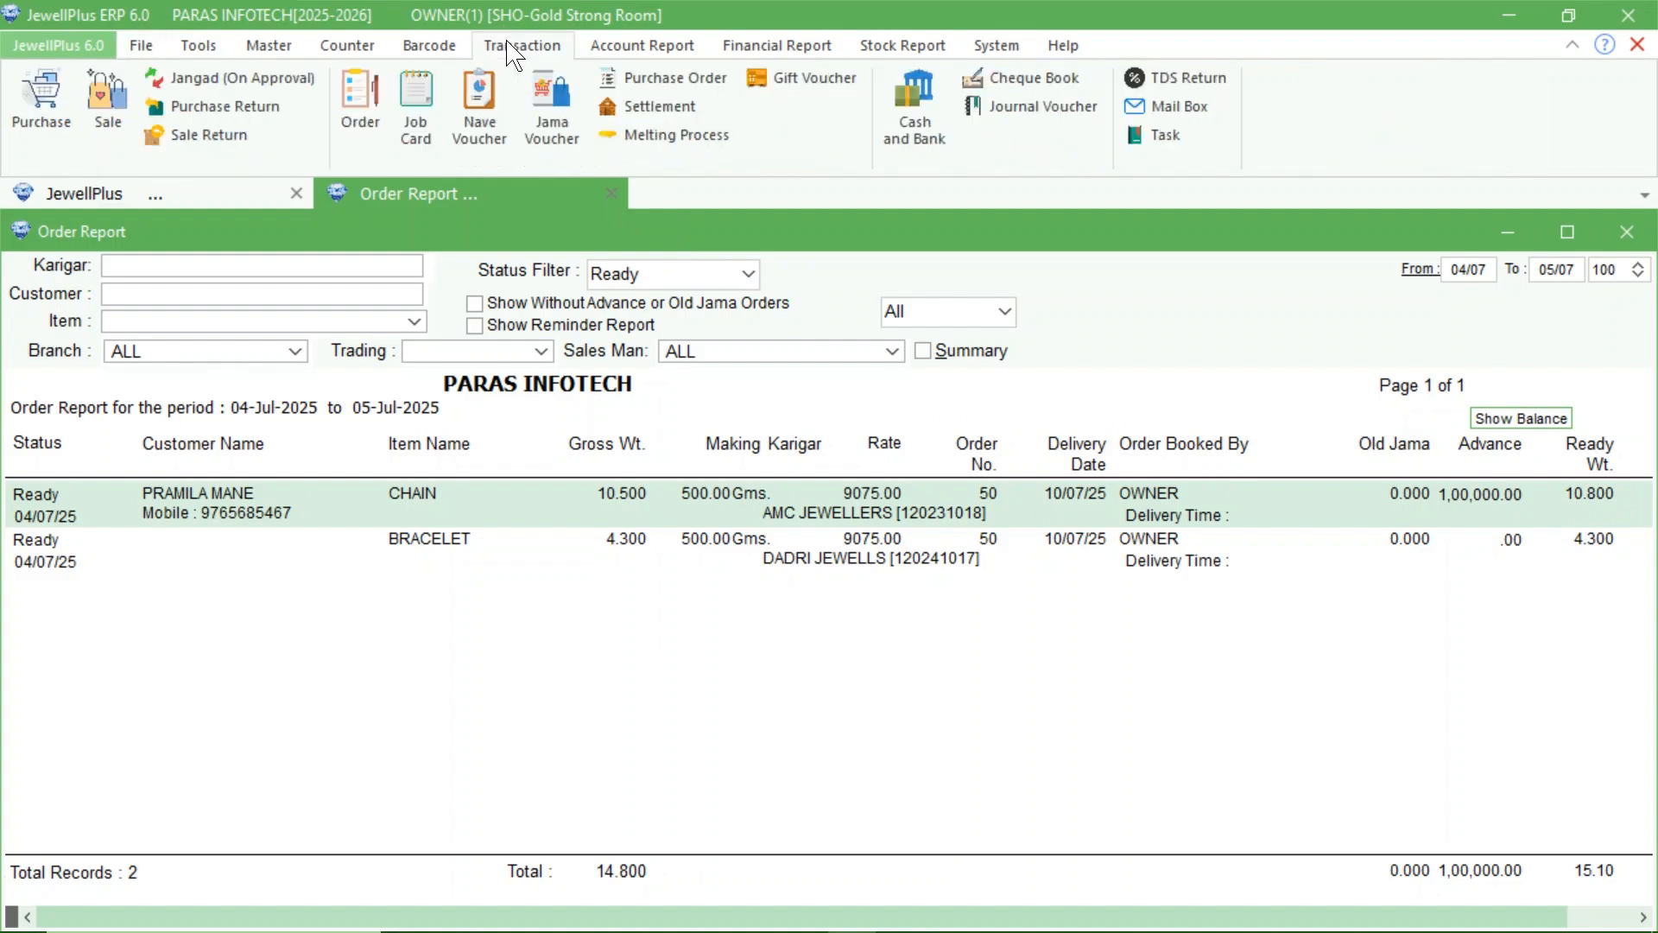
click(102, 119)
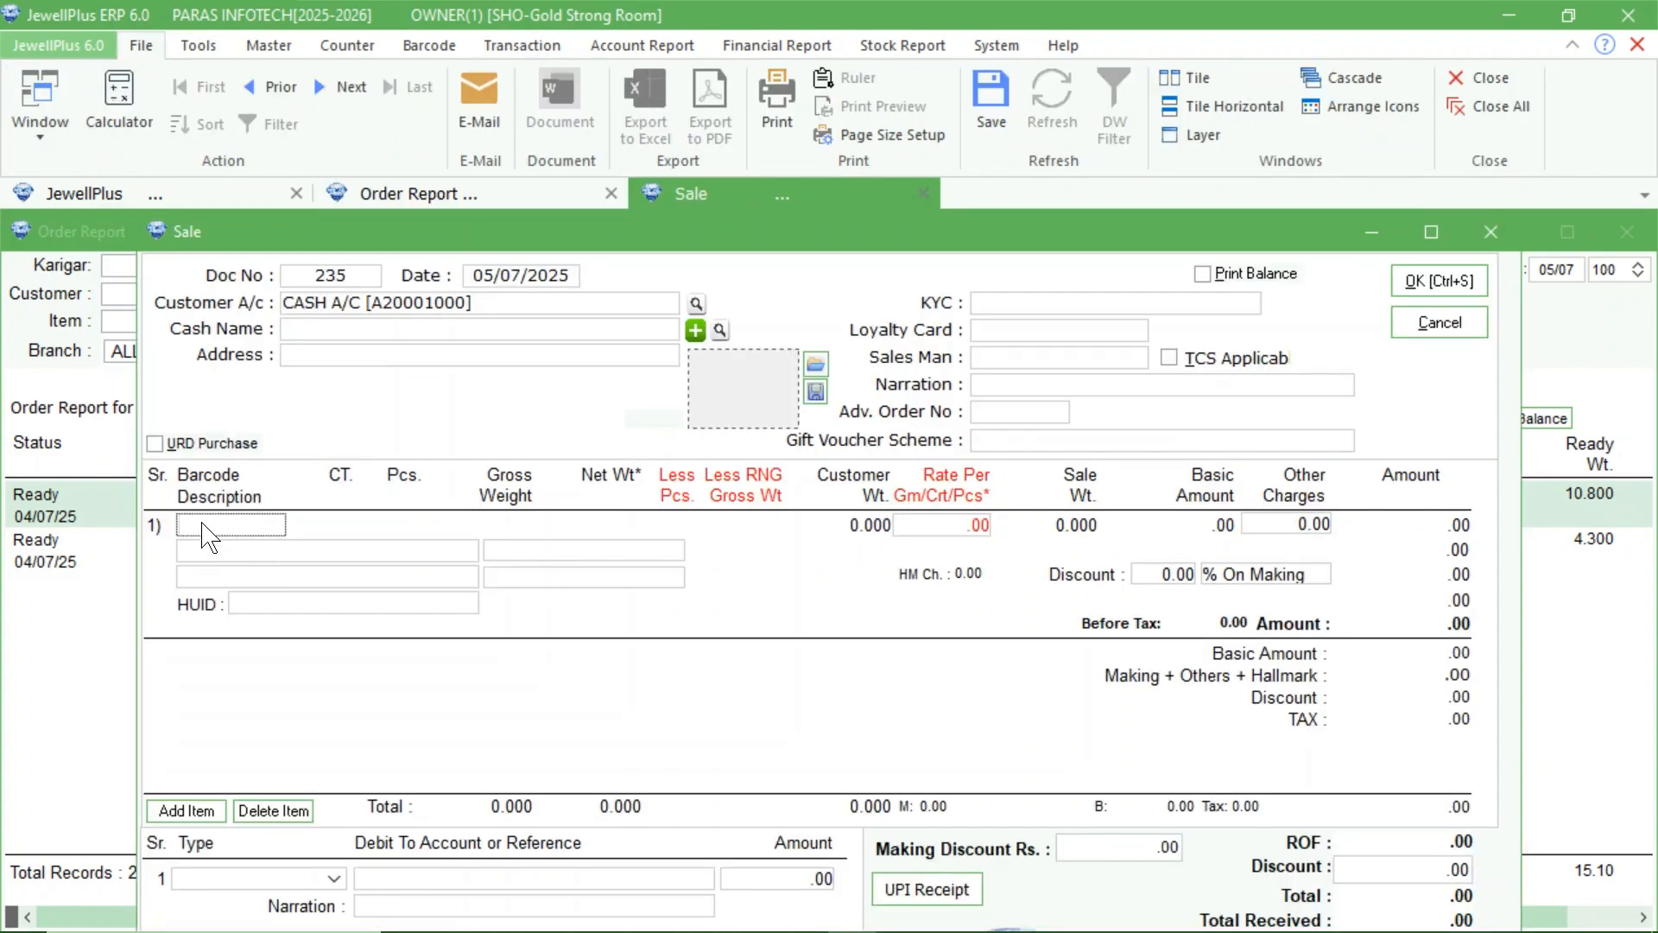
text(O50-1-5)
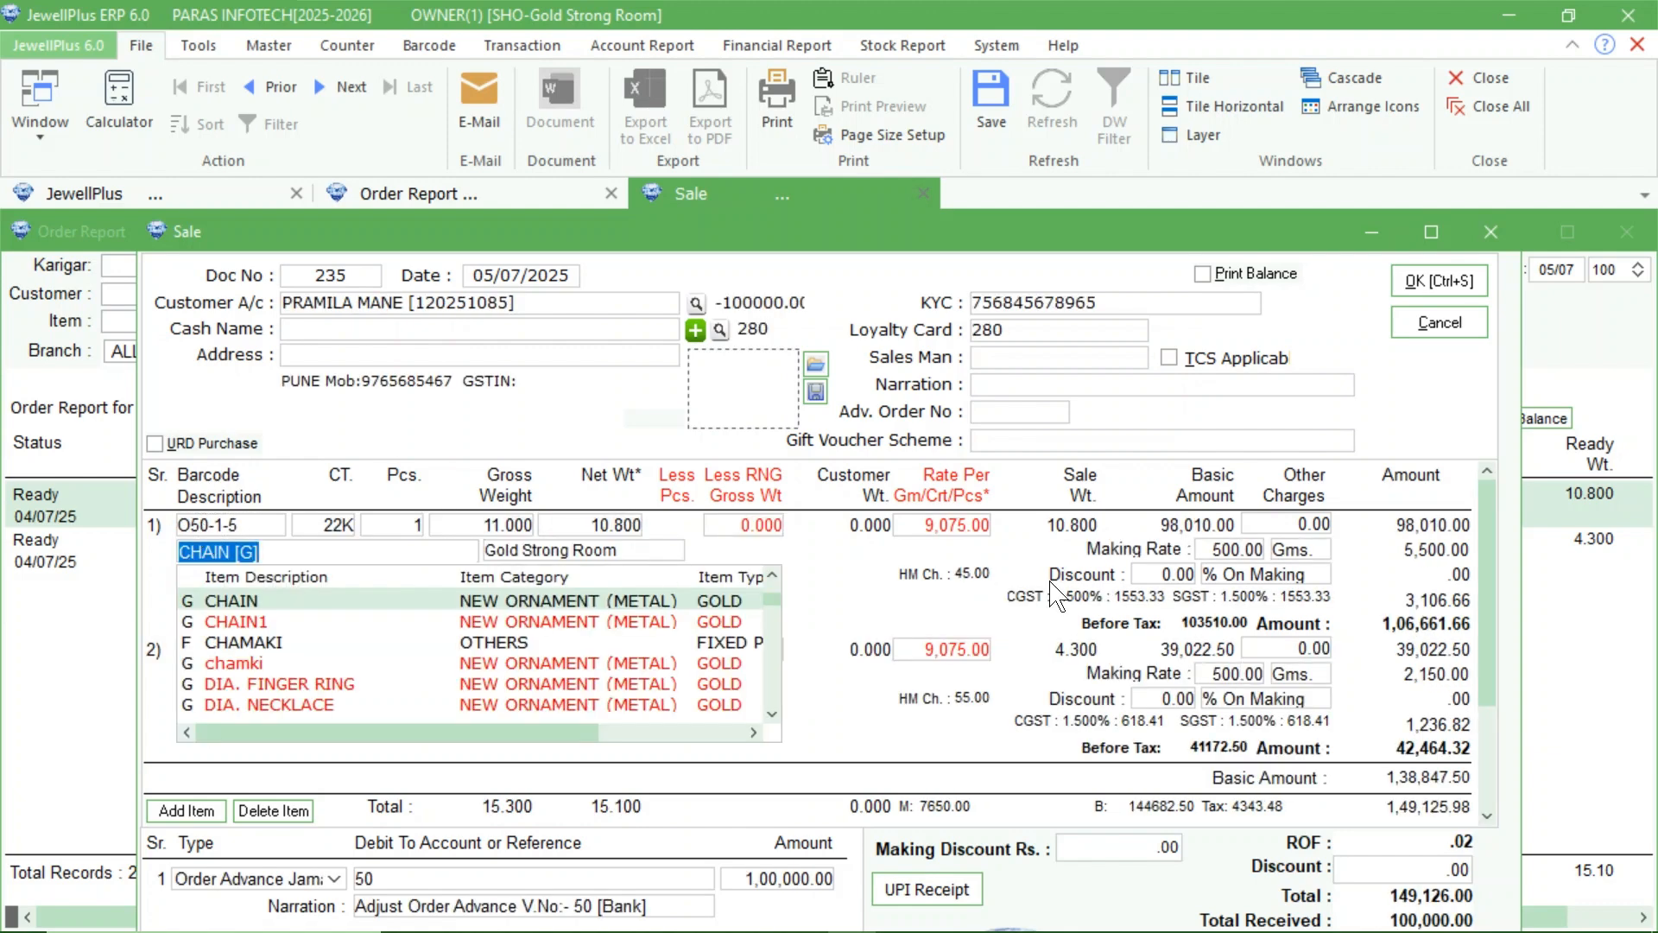
key(Tab)
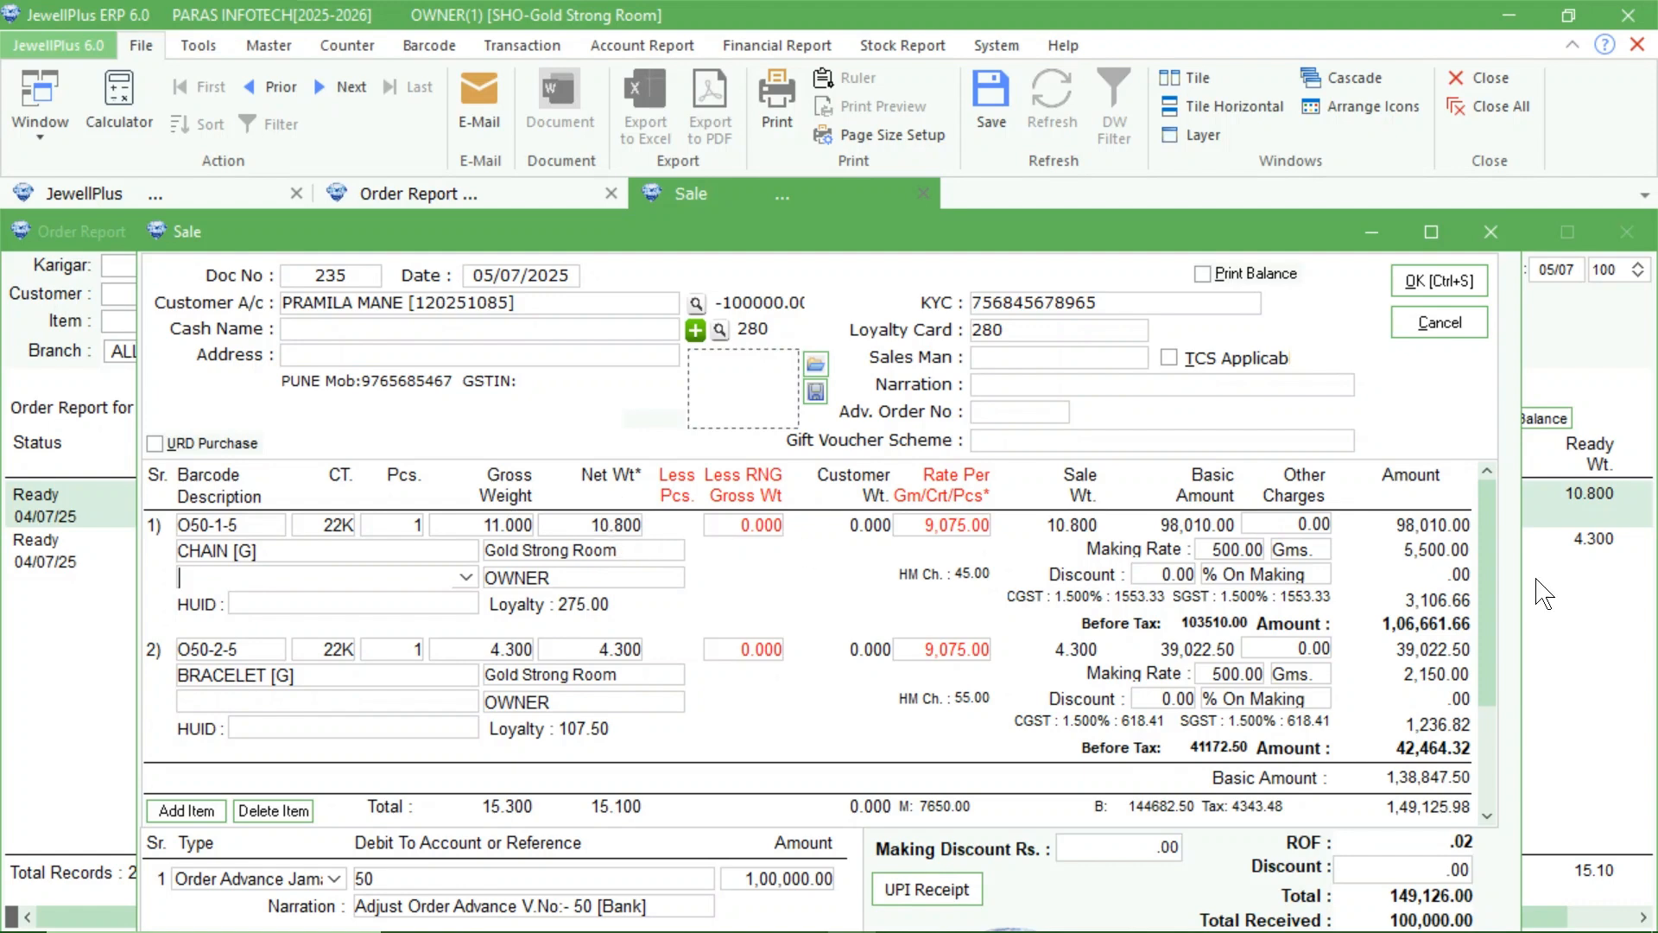
scroll(1480, 619, down, 2)
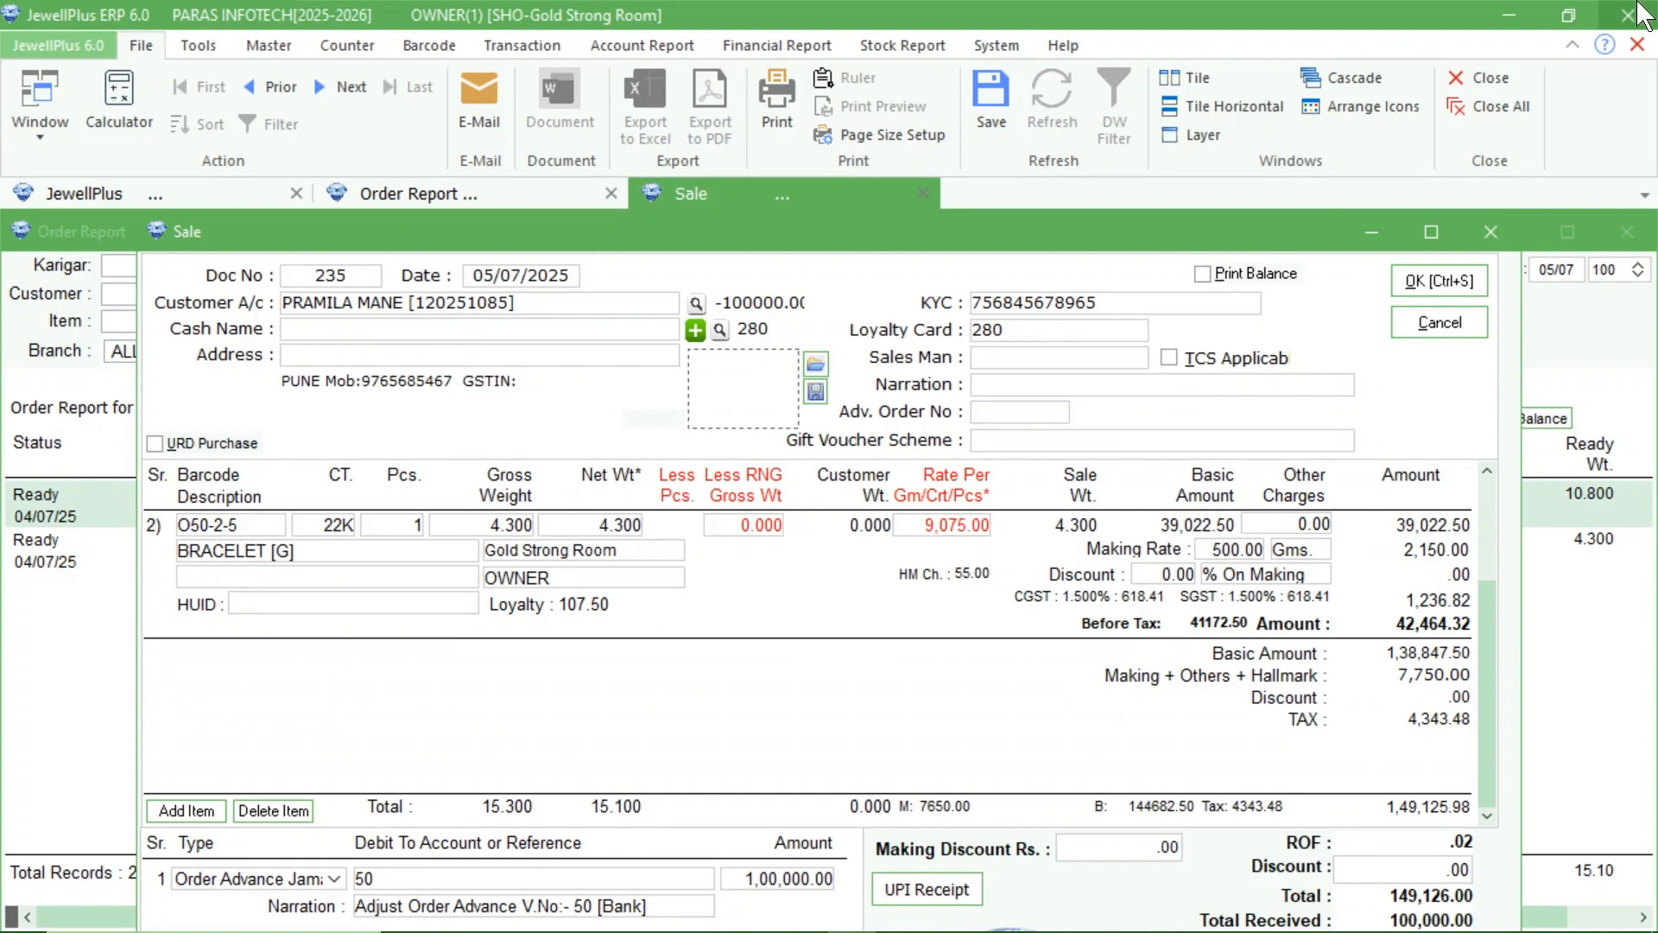
Add a Cash Jama payment line to the sale for the balance left after the order advance.
click(1573, 43)
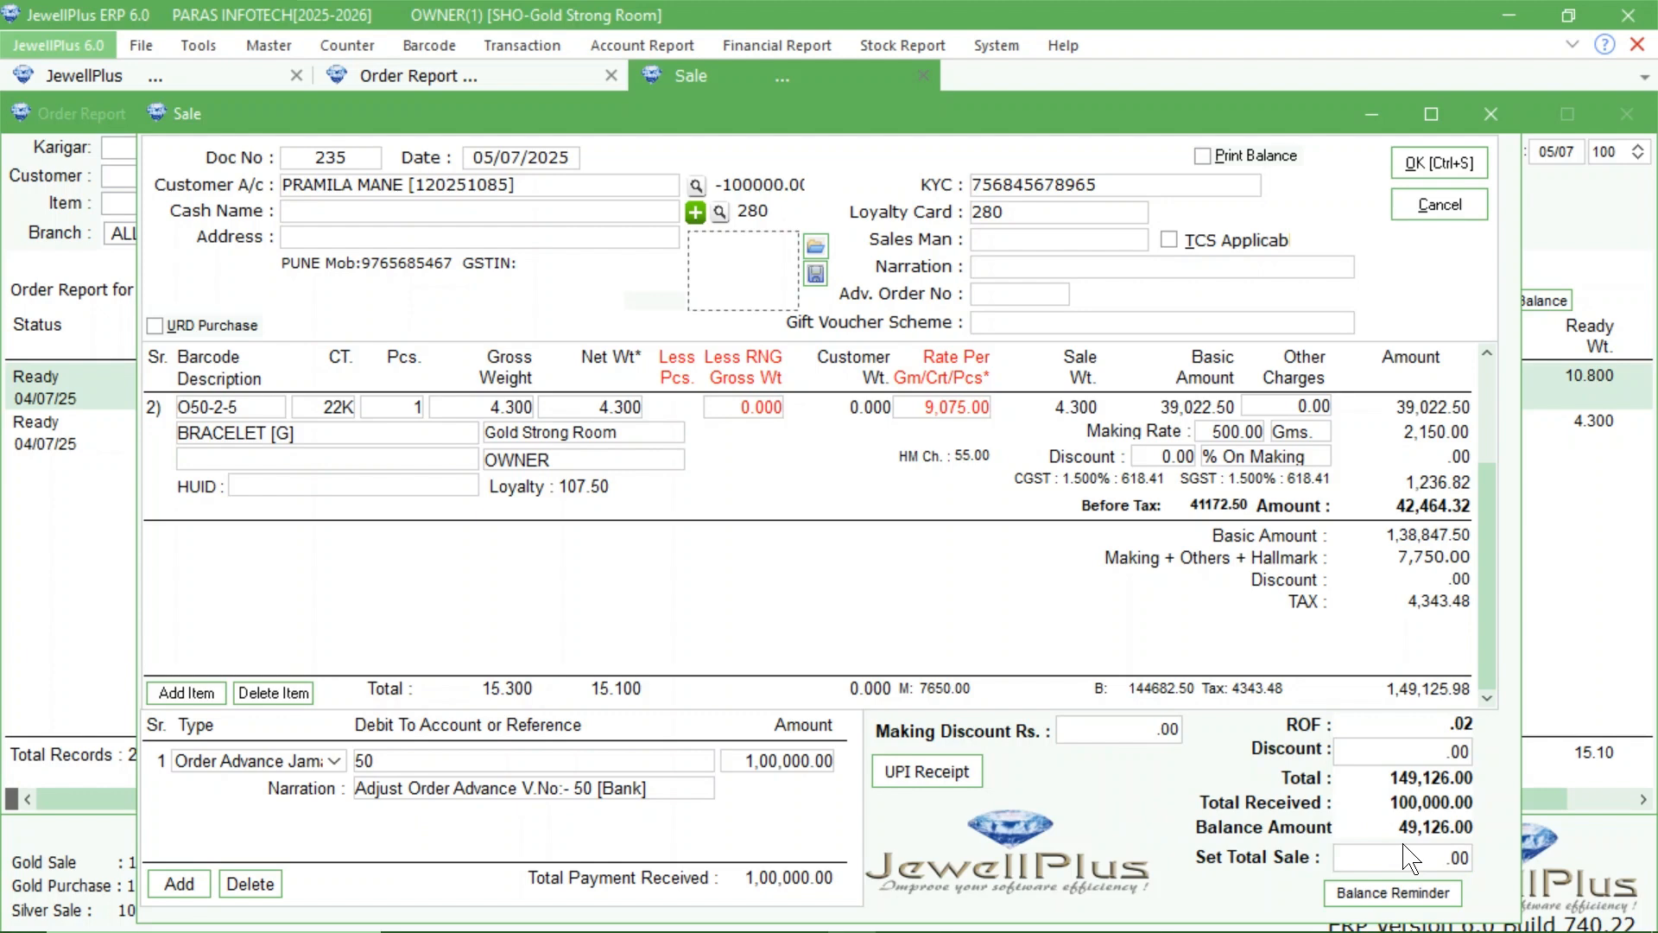
click(178, 884)
click(334, 817)
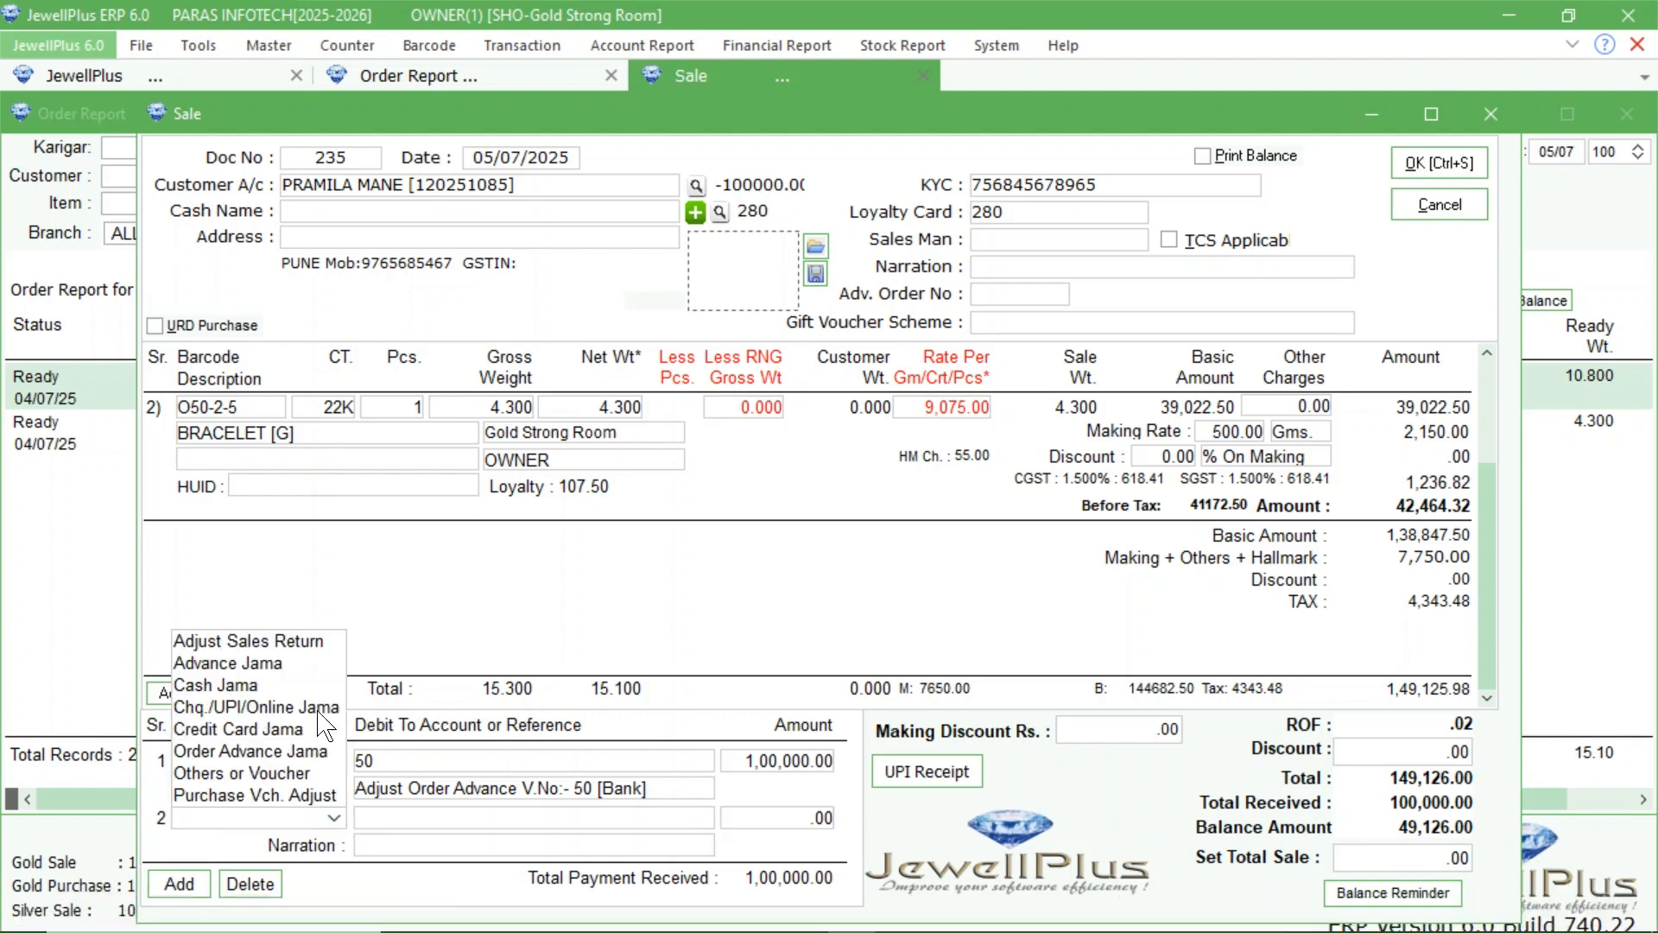
click(269, 685)
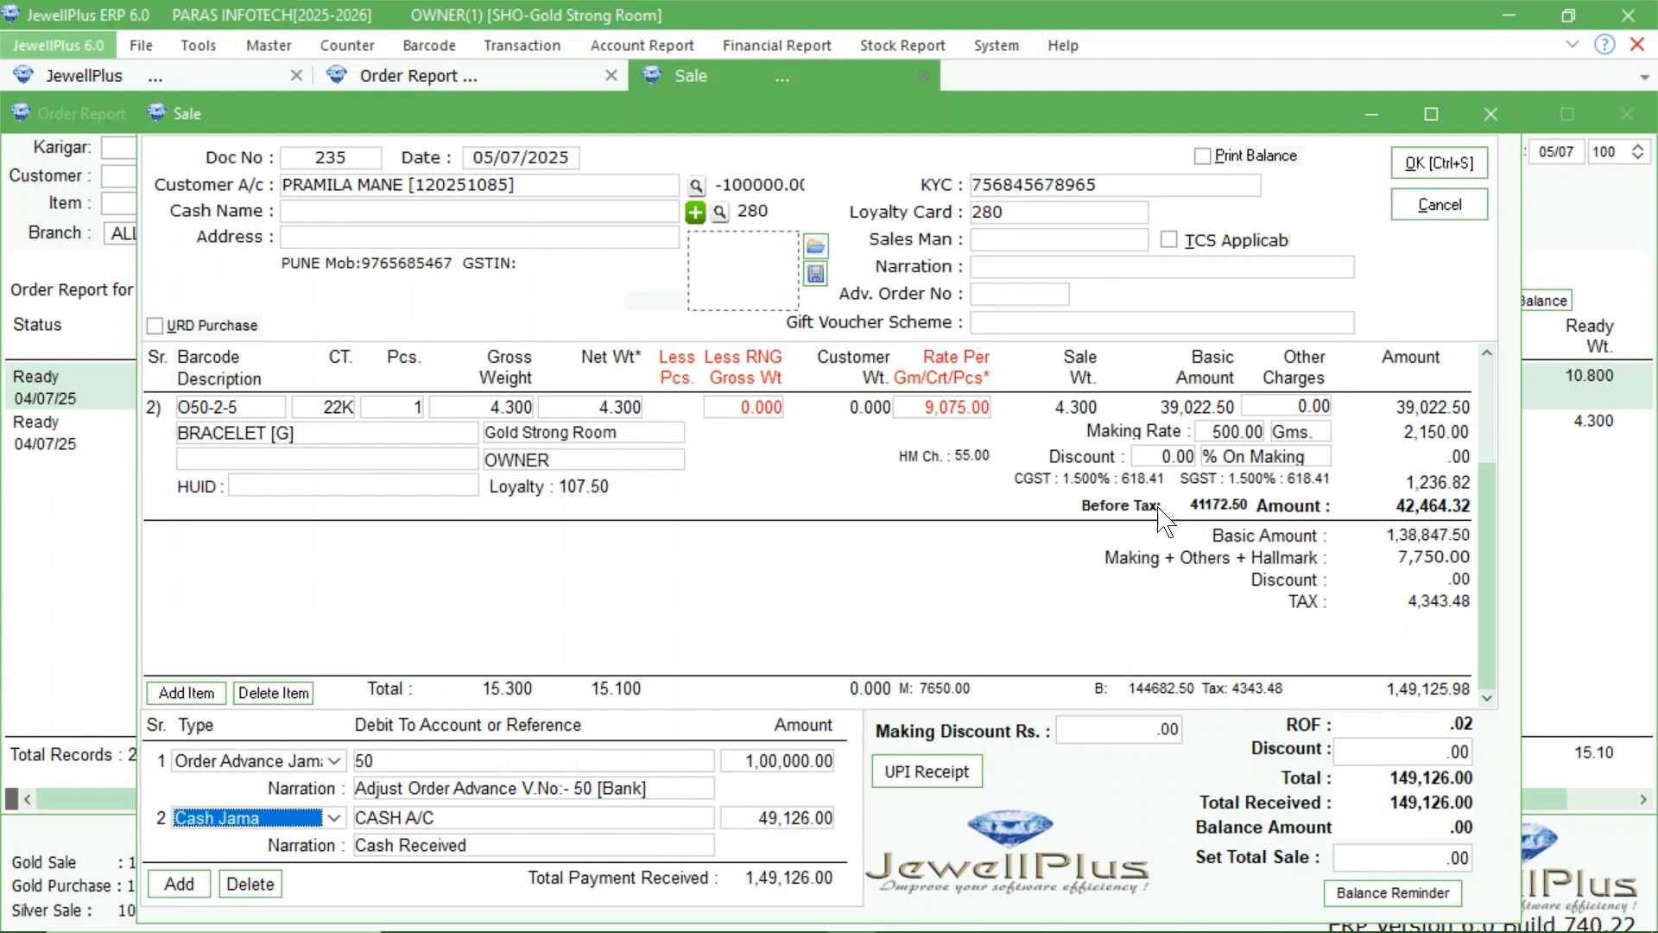
Save the sale voucher without printing the bill, and close the sale.
click(1438, 162)
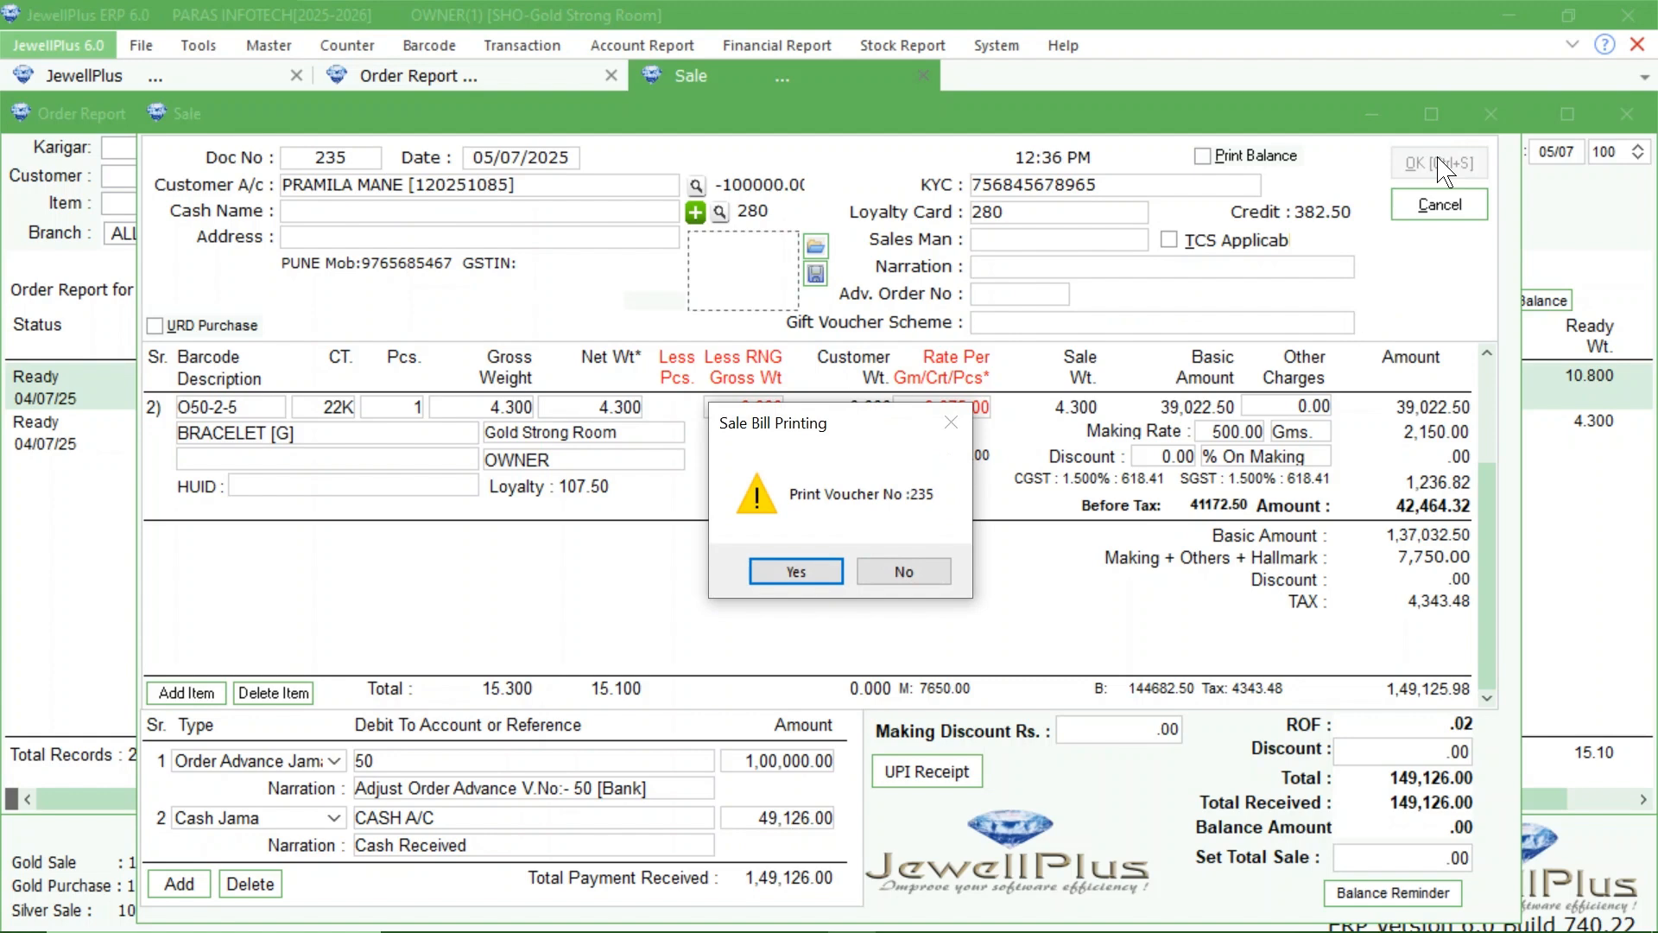
click(902, 570)
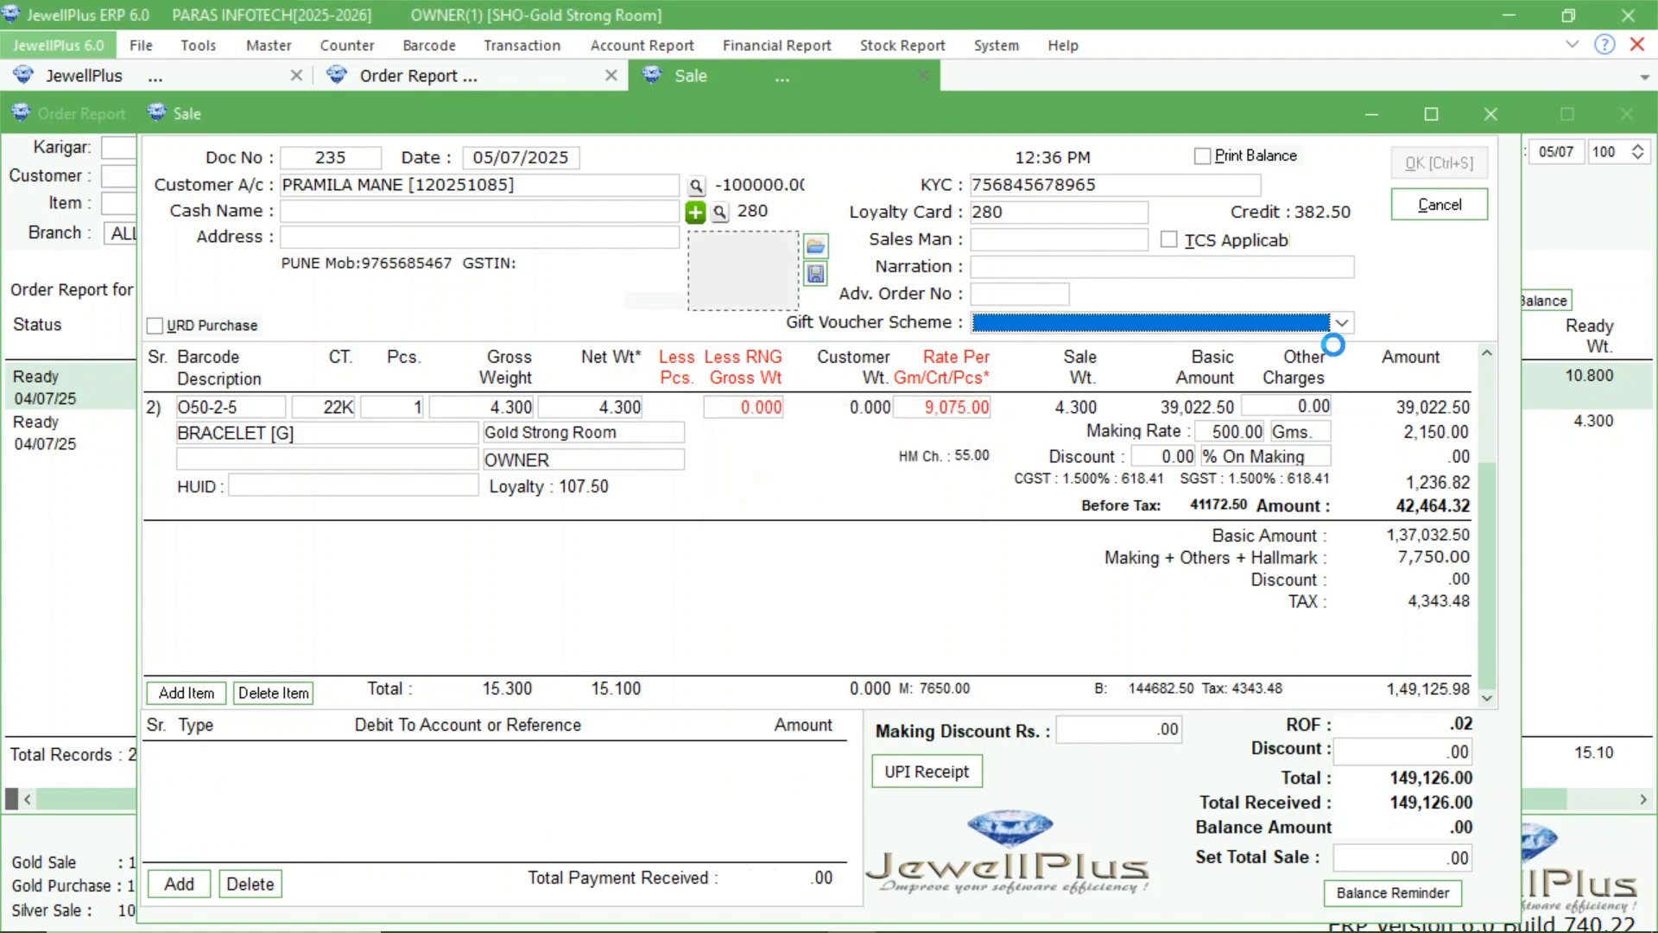
click(1490, 115)
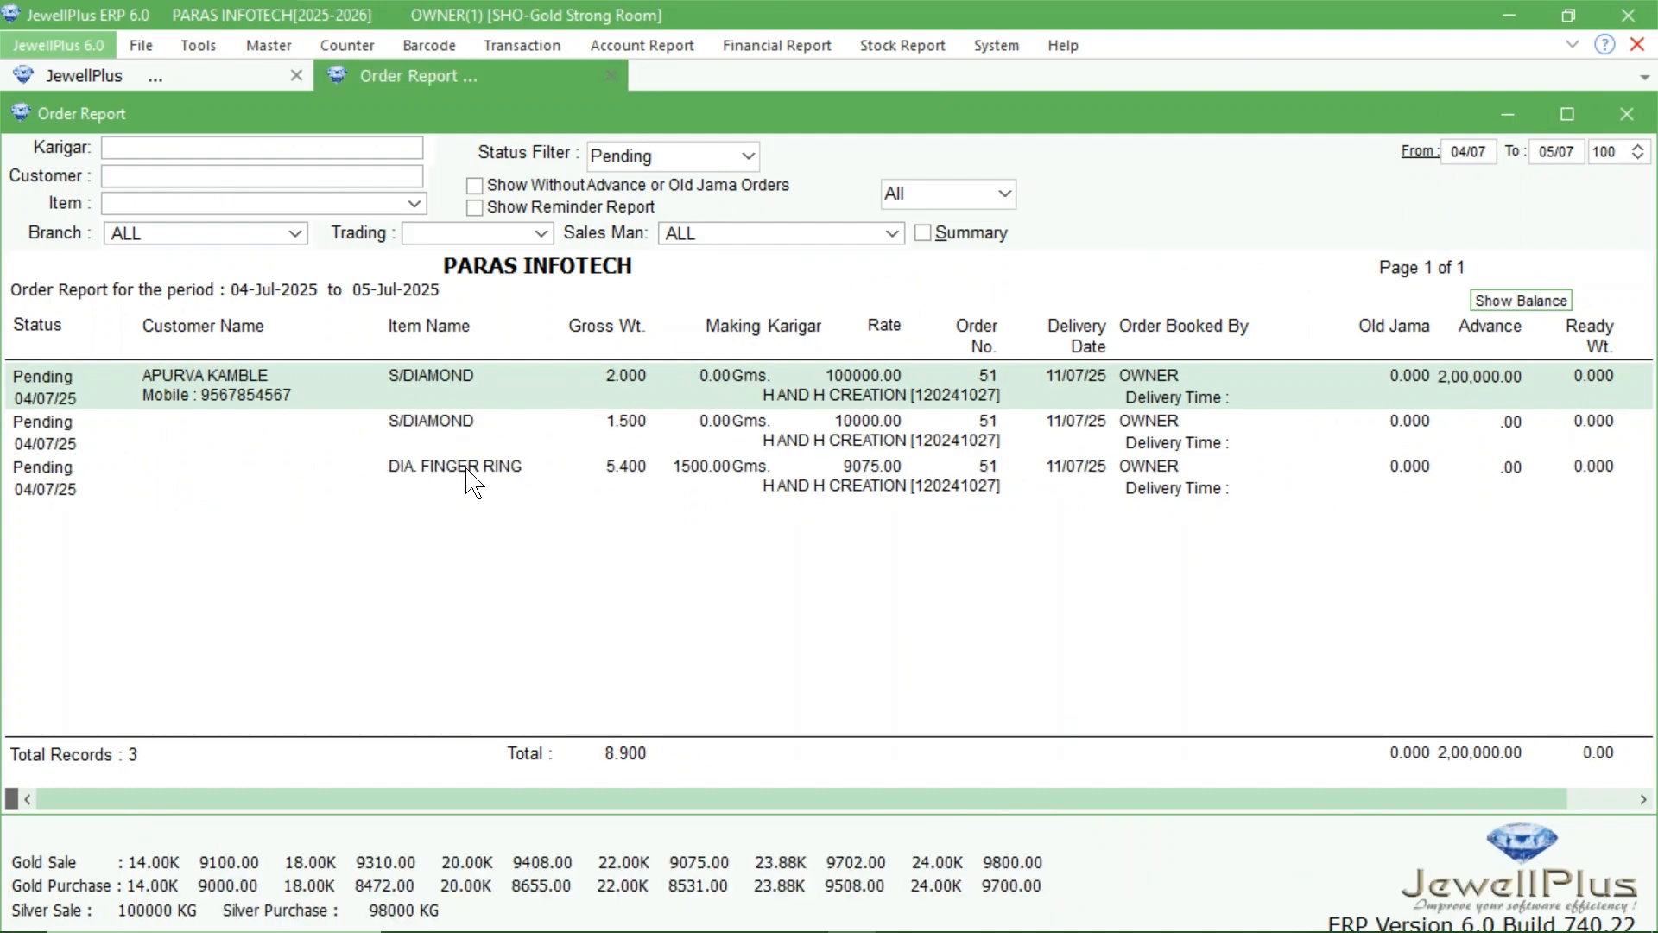
Open the pending diamond finger ring order from the report, and start an Issue / Nave job card for H AND H CREATION.
double_click(990, 393)
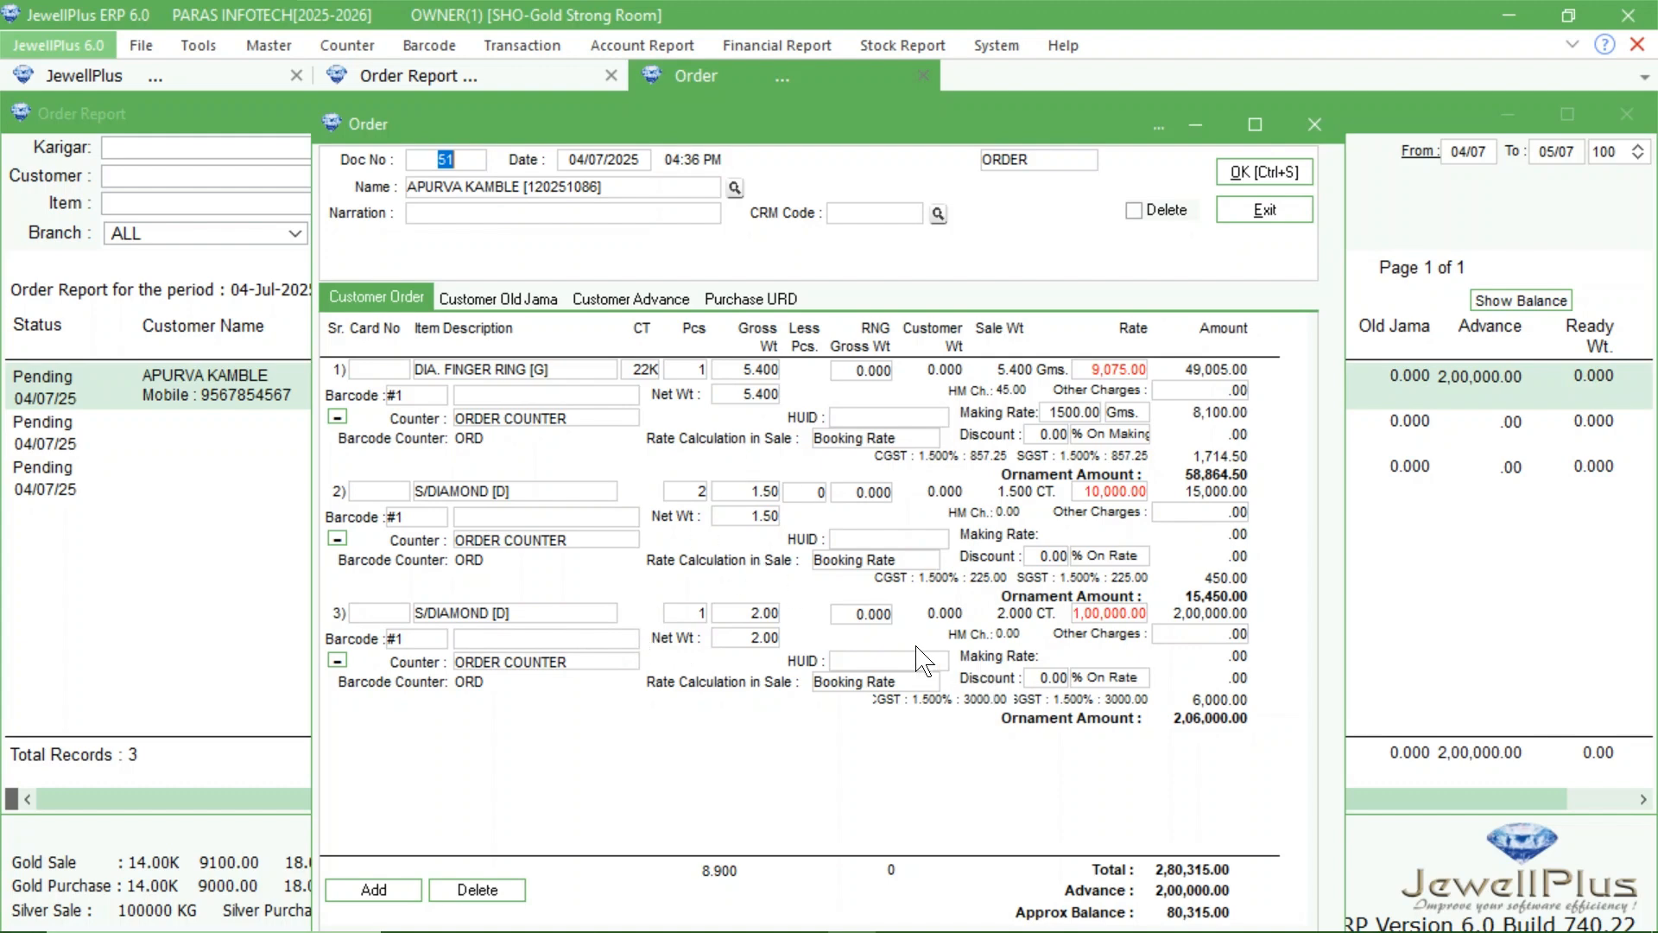
click(537, 43)
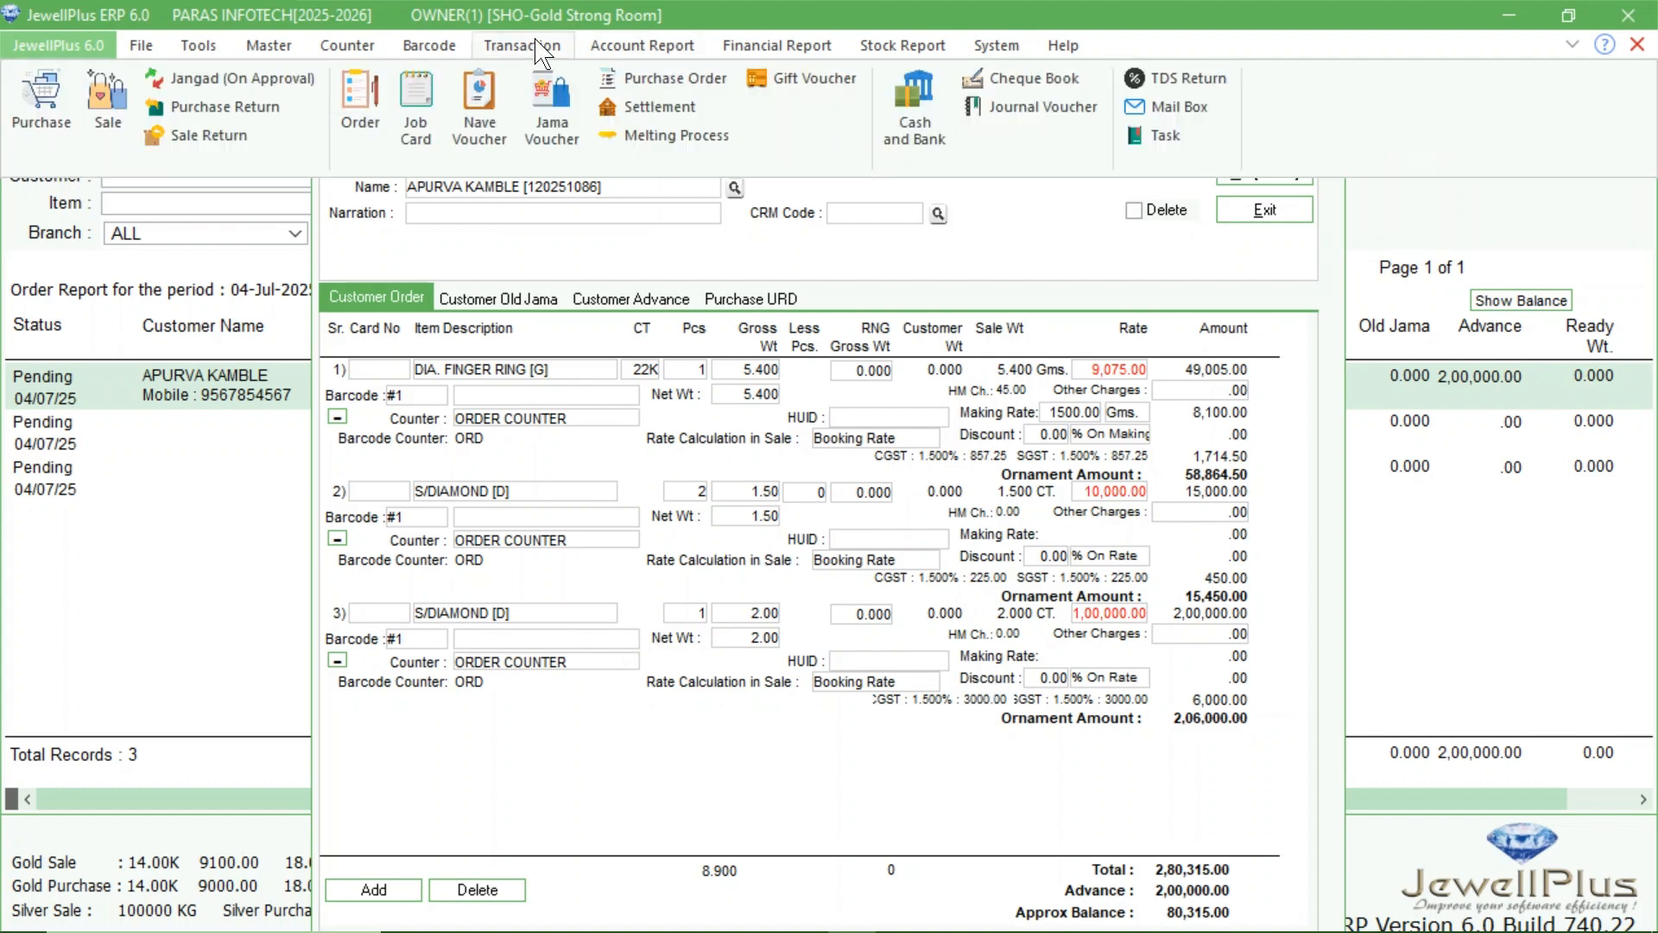
click(417, 121)
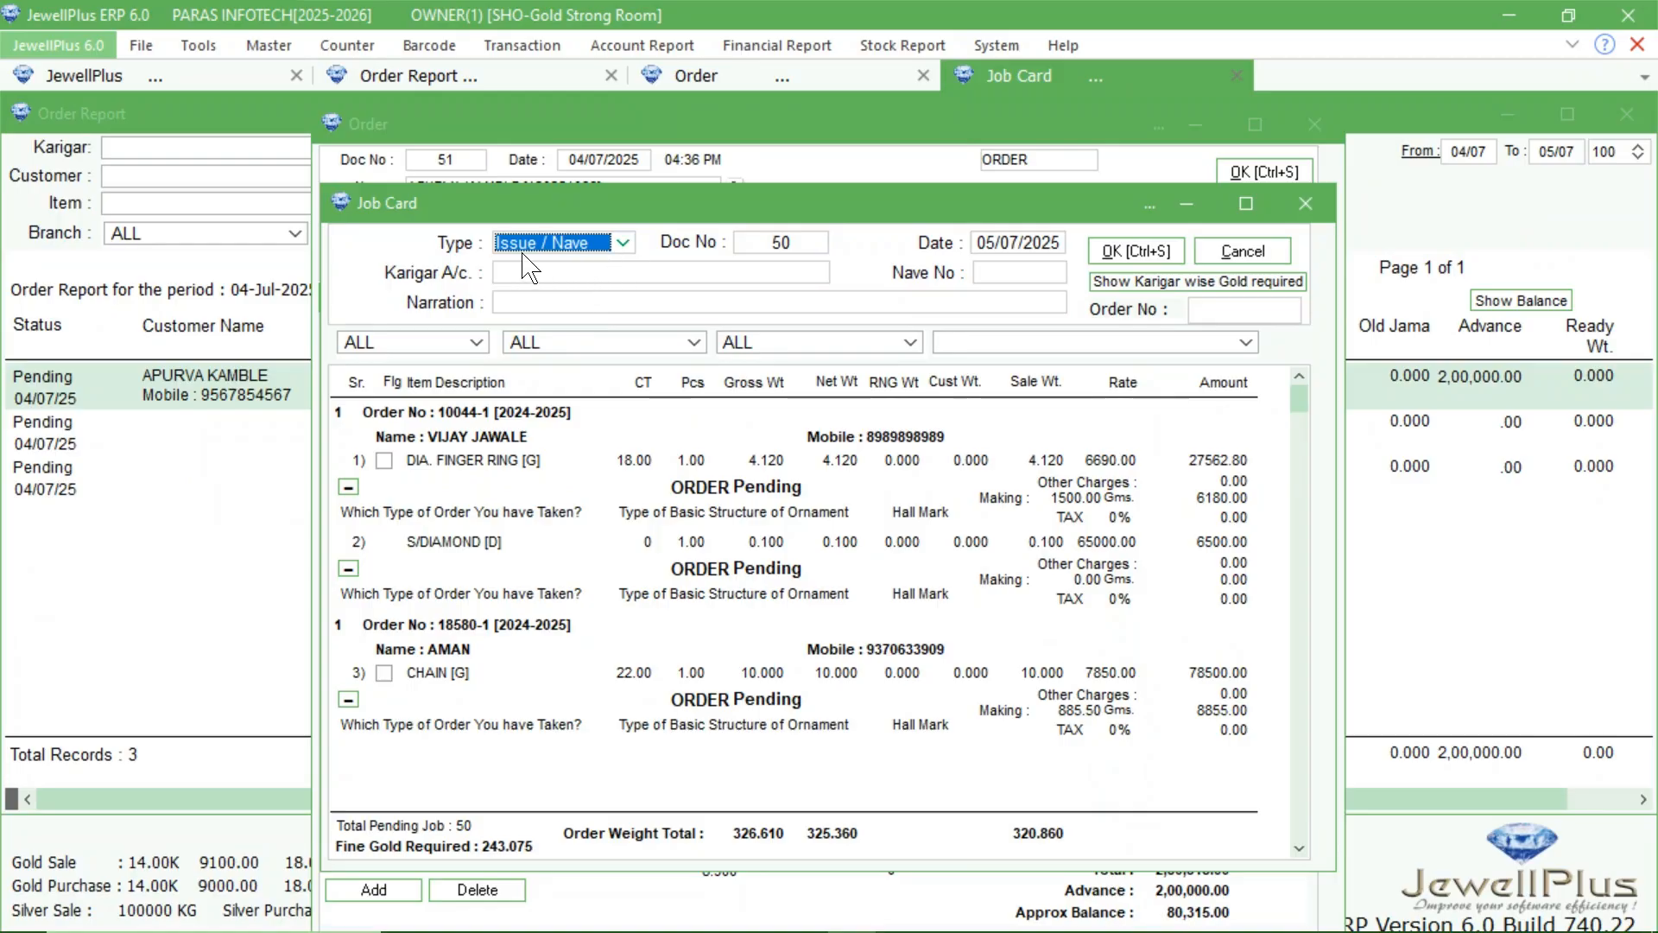
click(576, 275)
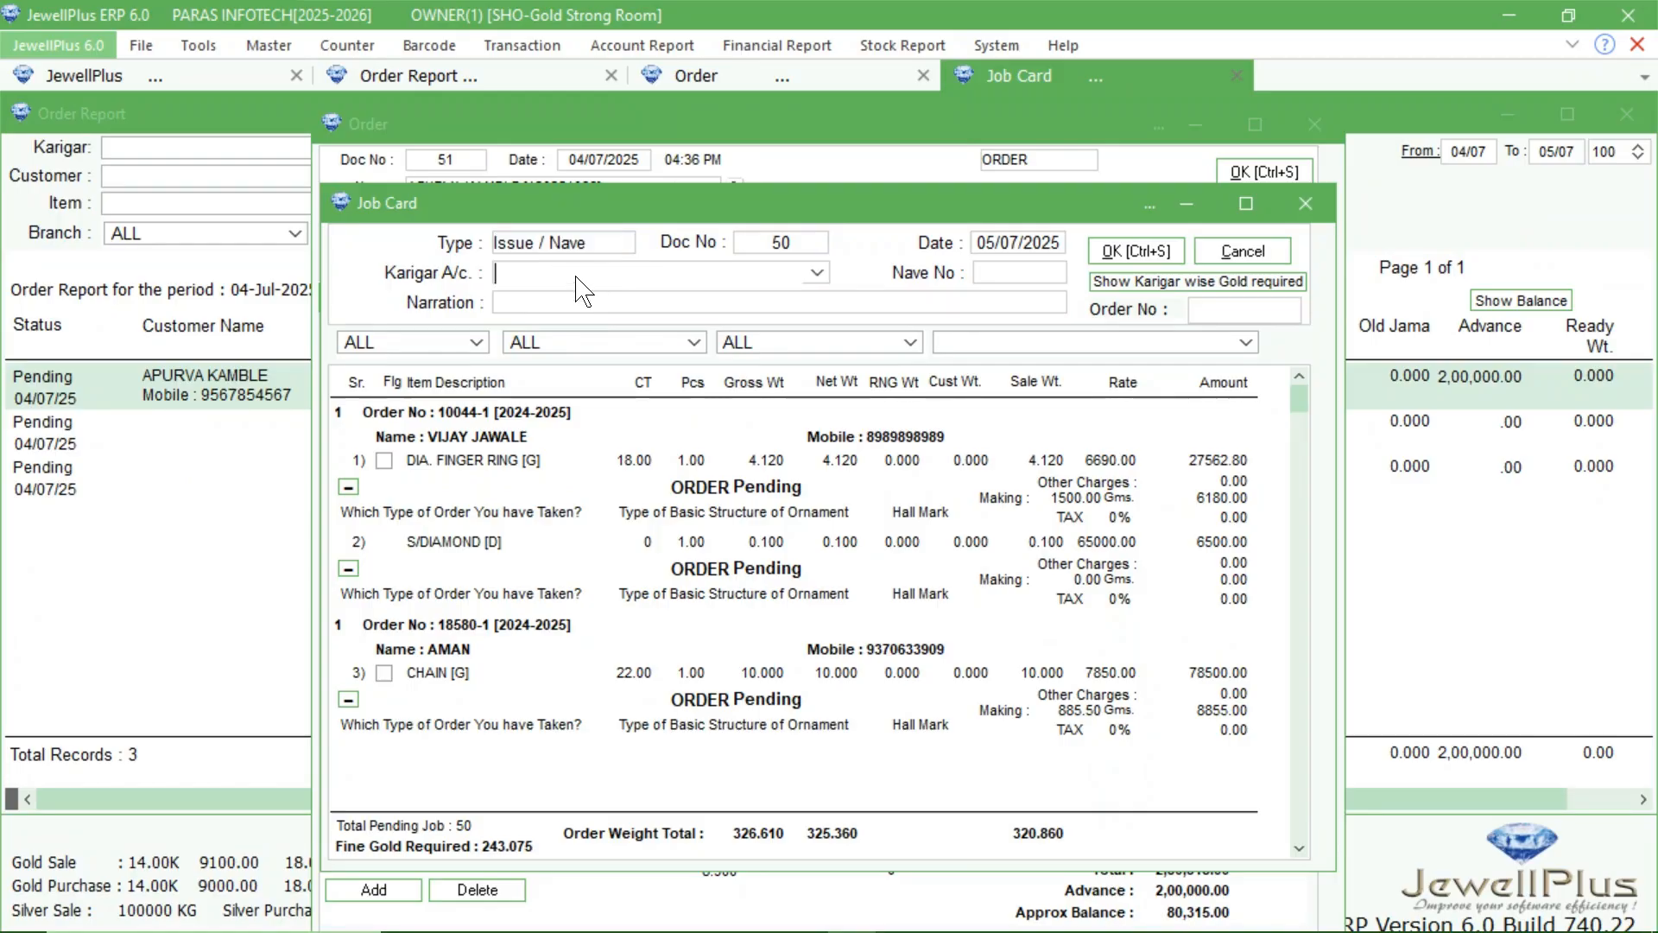
text(H AND H CREATION [120241027)
key(Return)
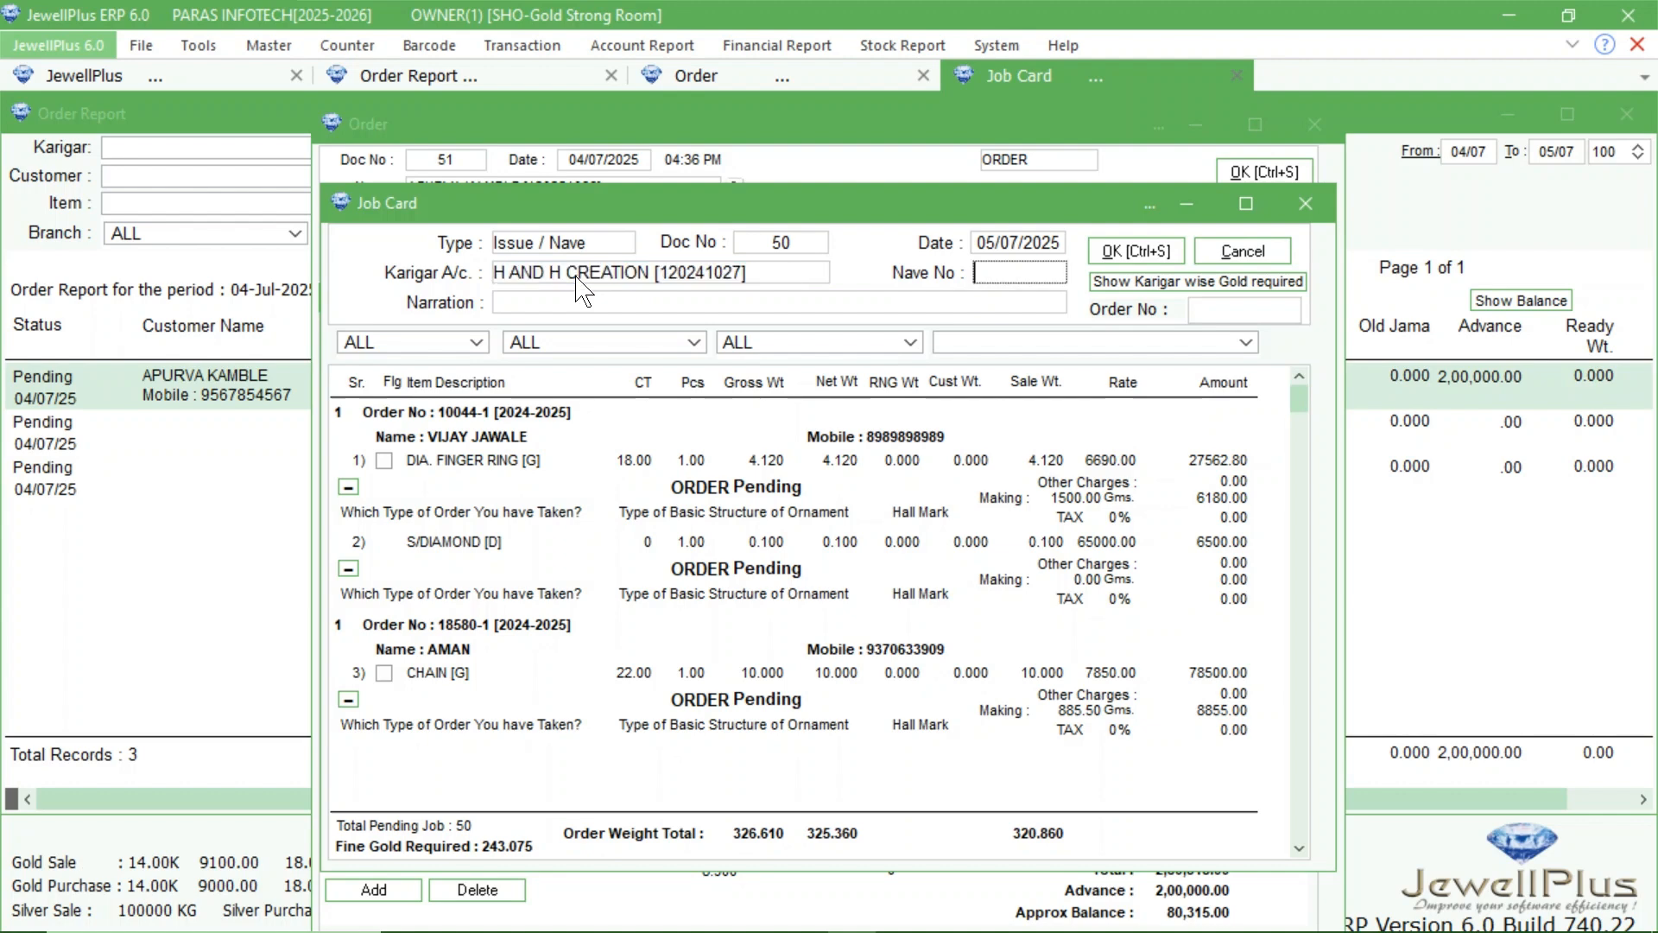
Filter the job card by the ring's order number, flag the diamond finger ring for issue, and save without printing the voucher.
click(1203, 312)
key(Return)
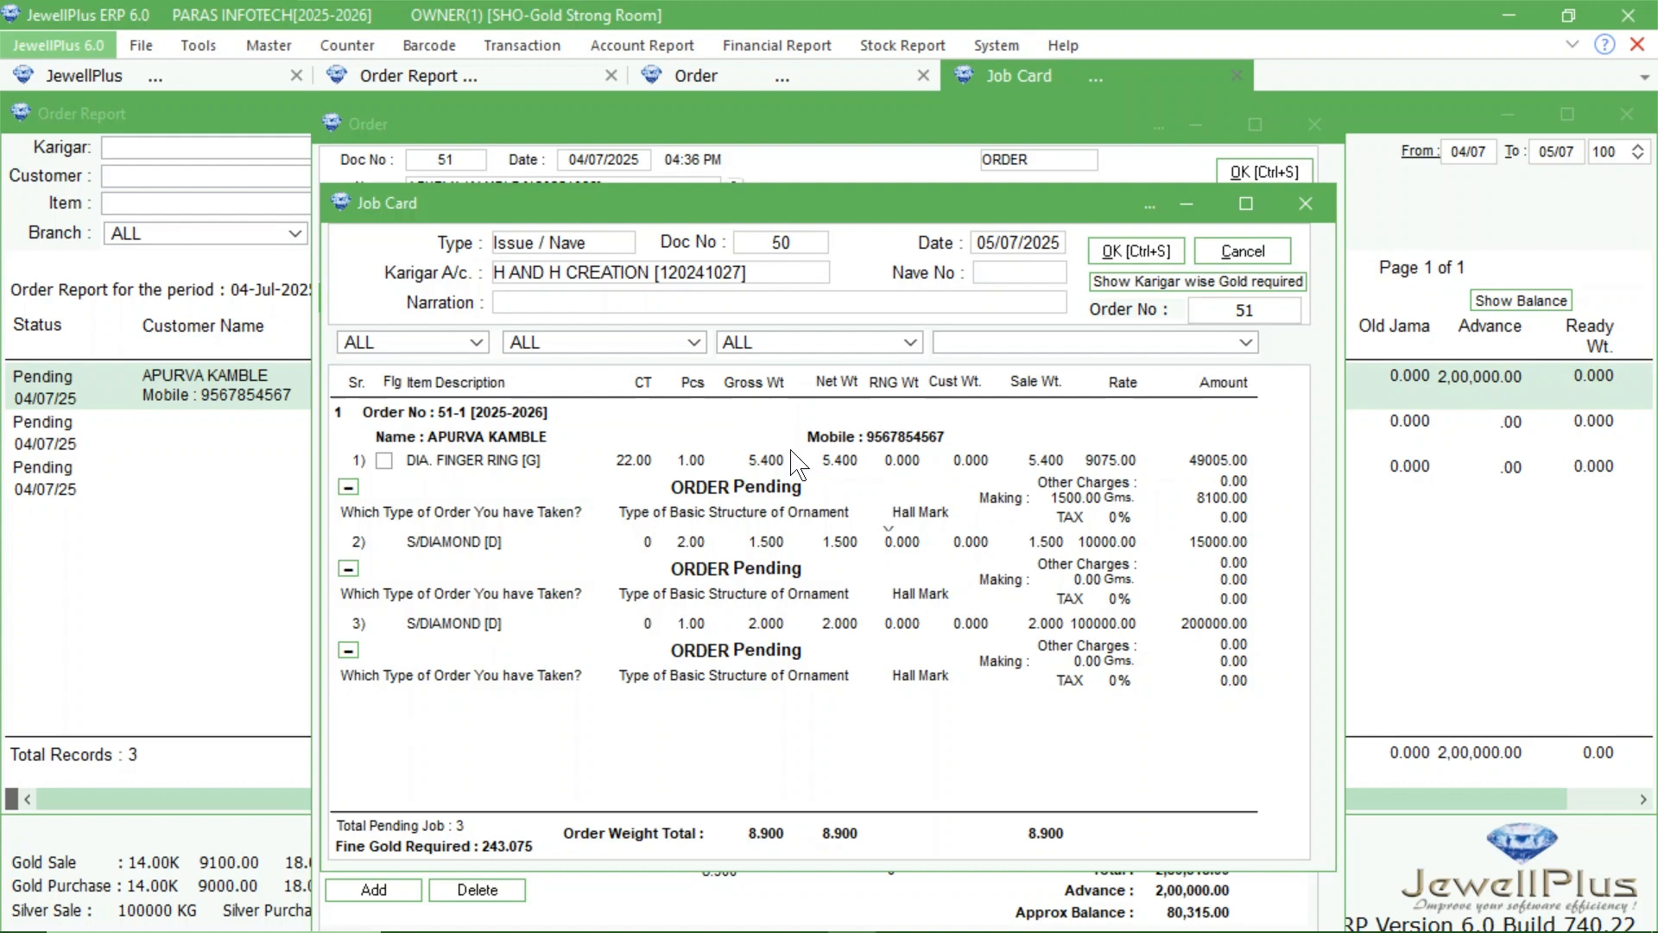
click(385, 462)
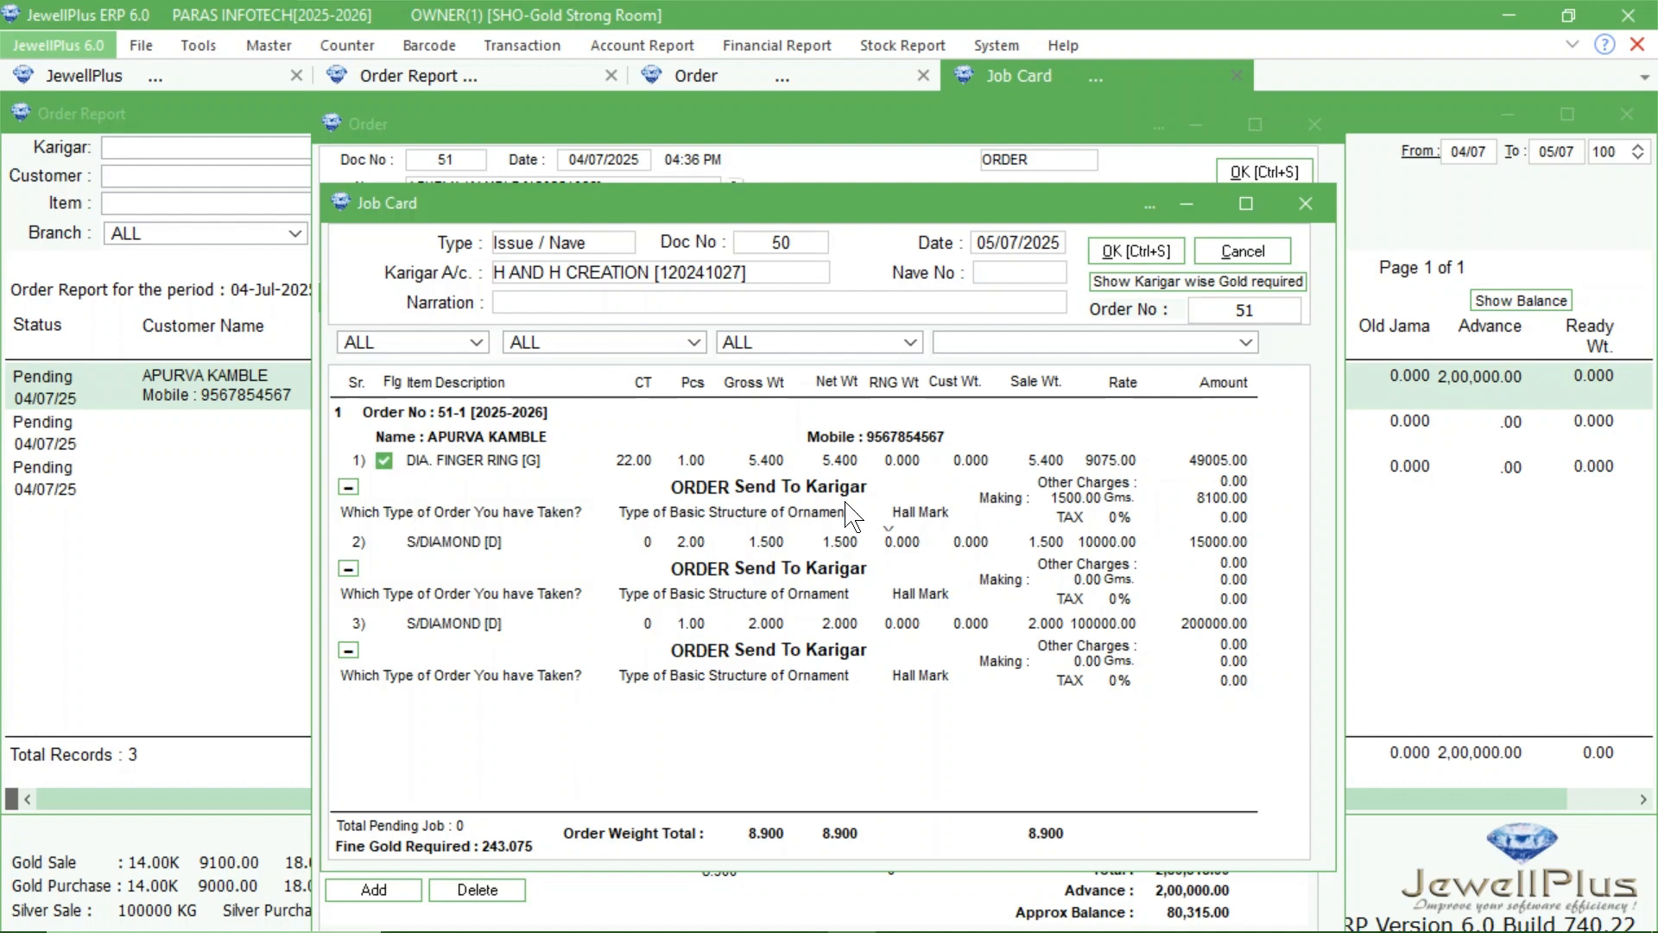
click(1140, 255)
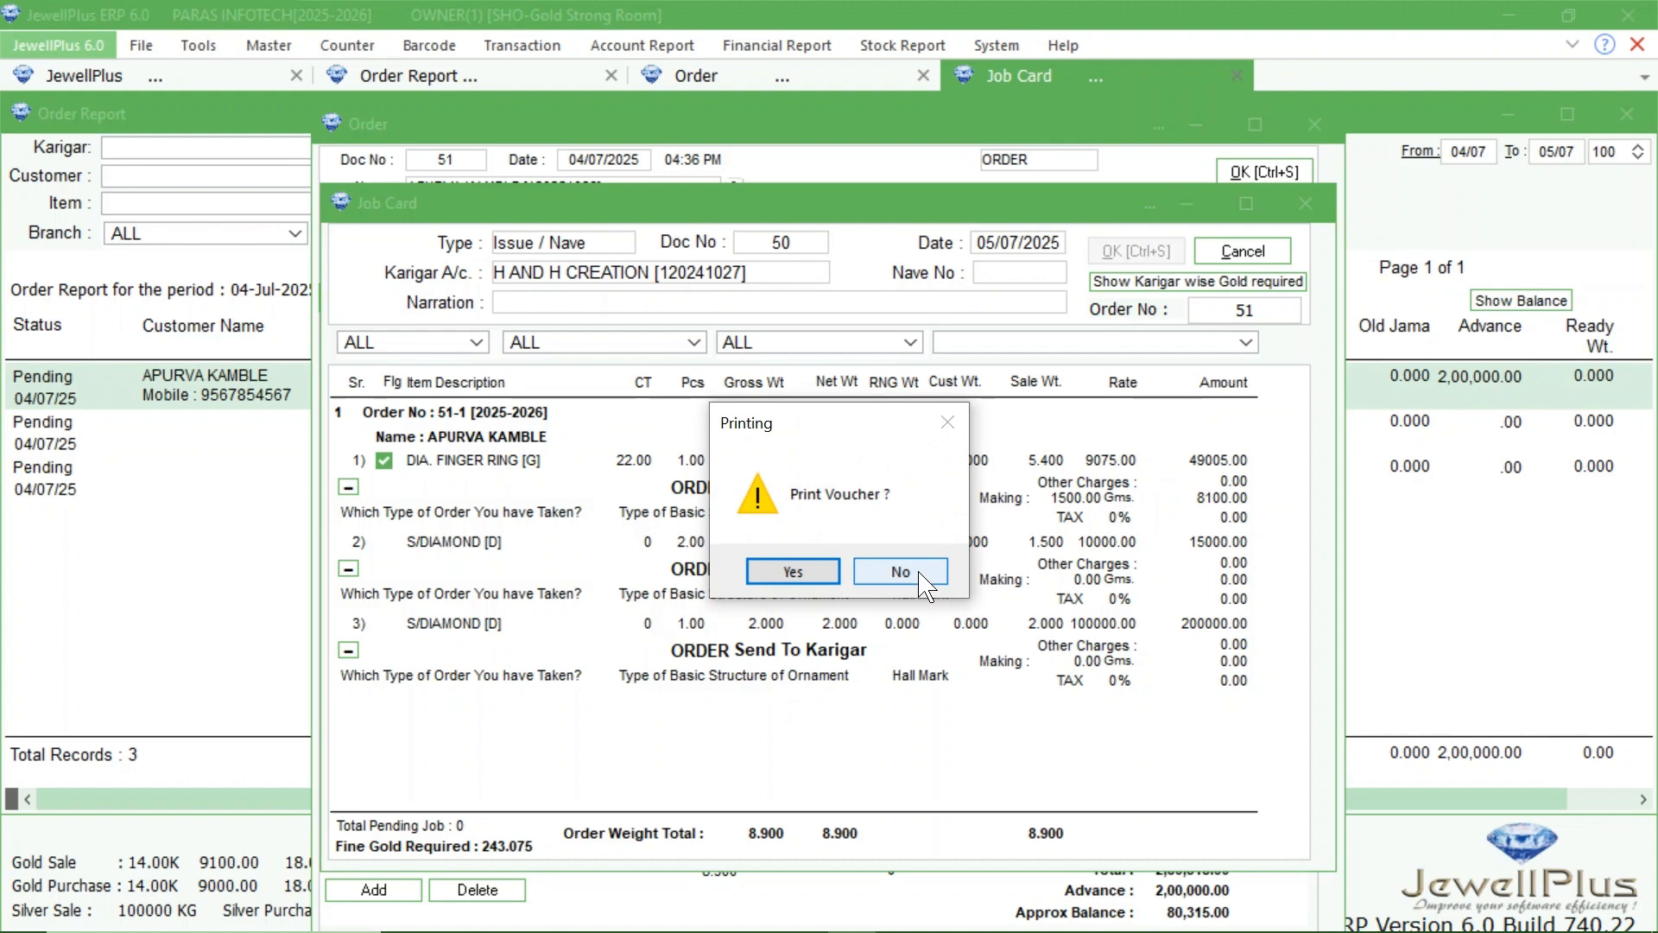
click(922, 575)
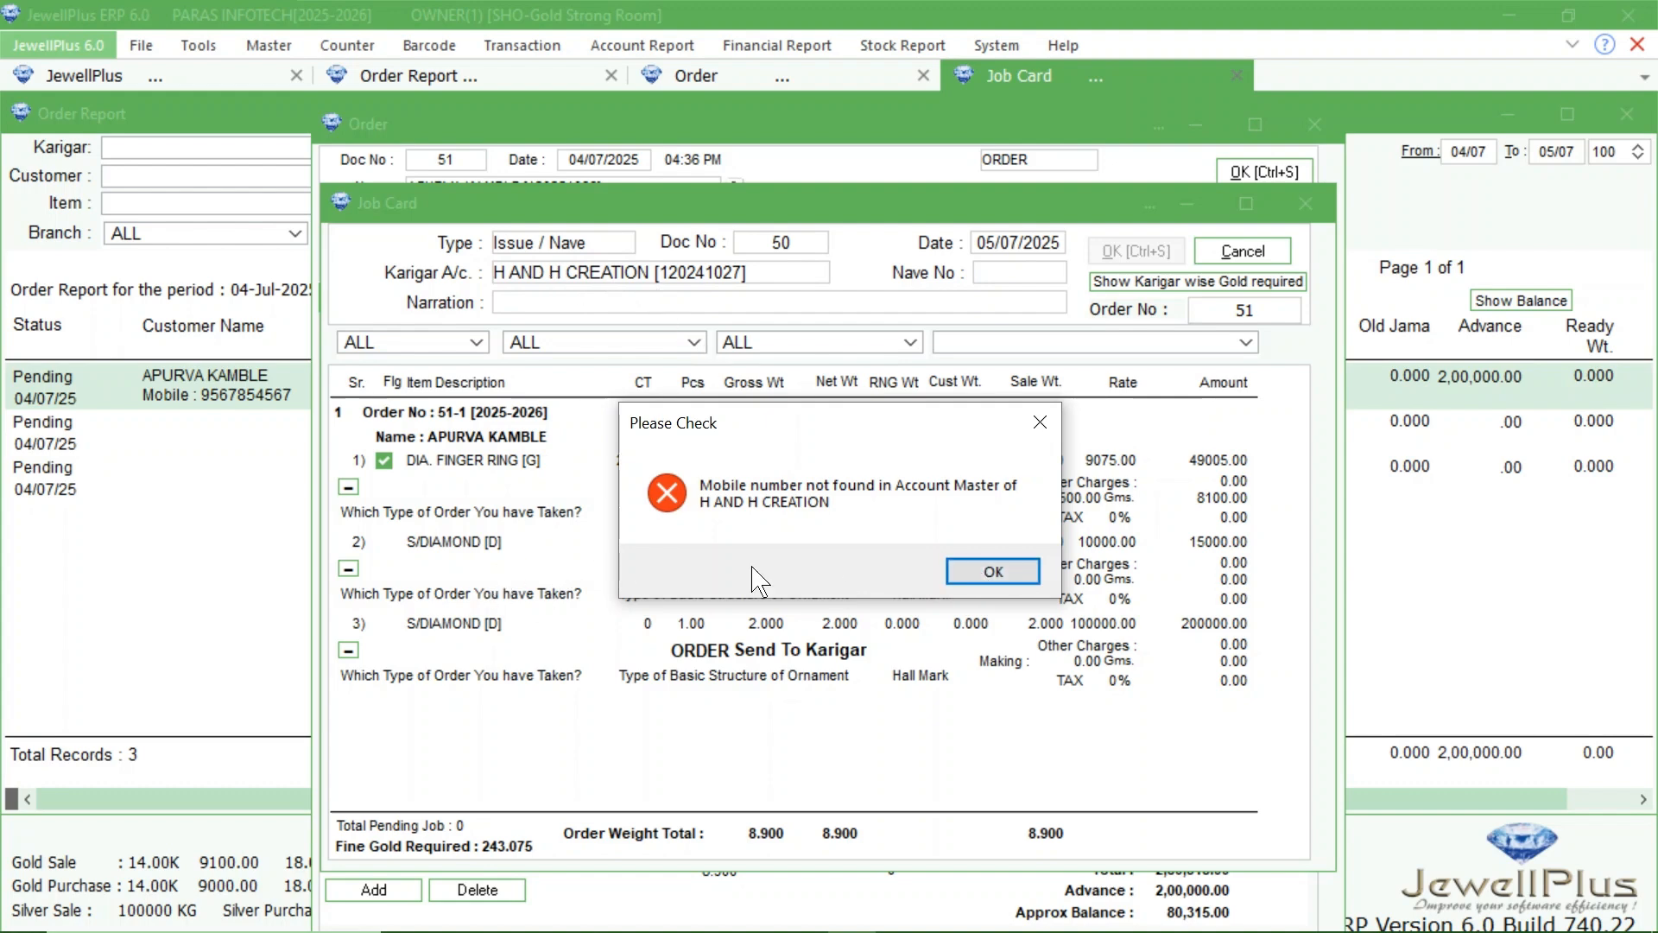
click(989, 571)
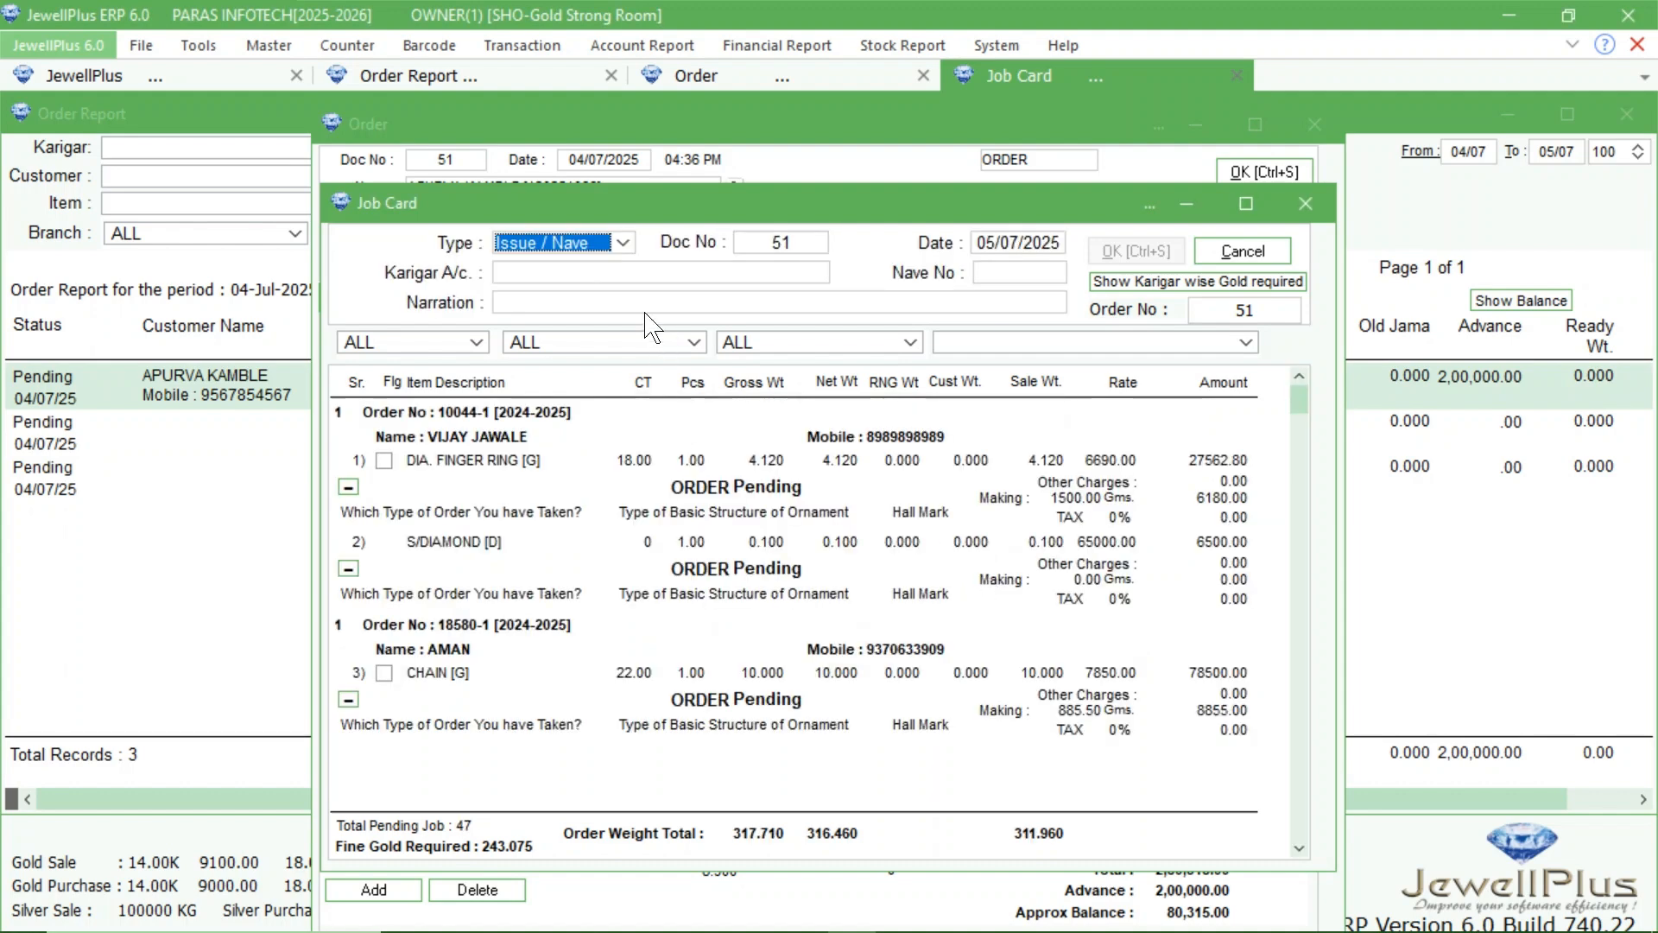
Start a Receipt / Jama job card for H AND H CREATION and filter it by the diamond finger ring's order number.
click(623, 244)
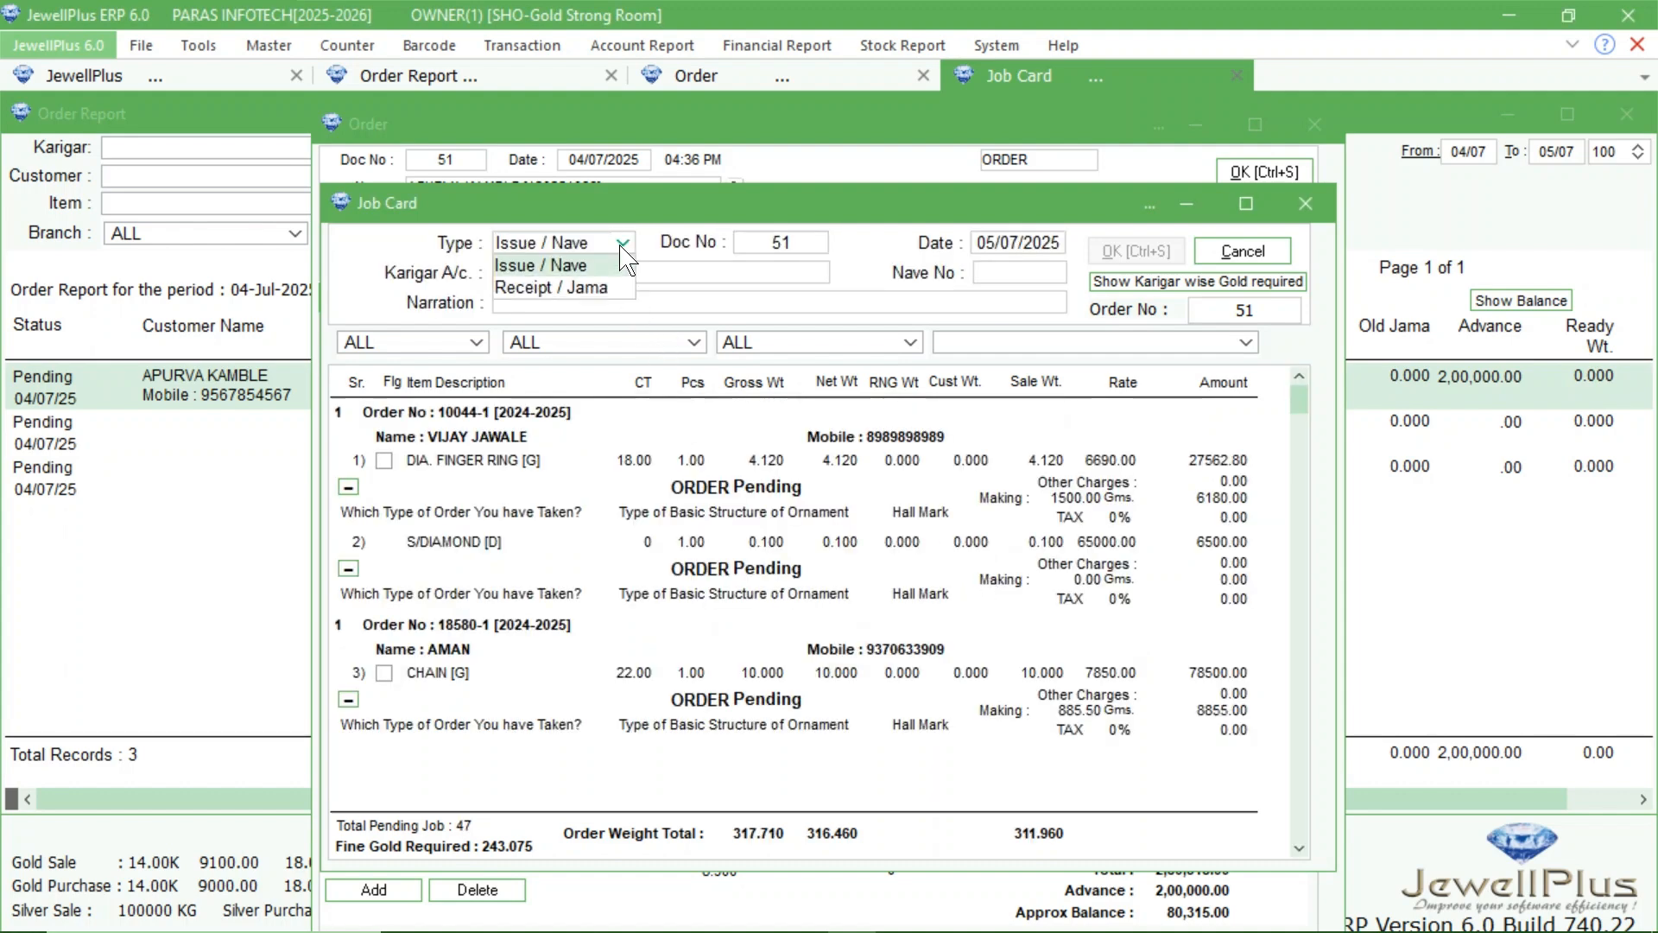
click(560, 288)
key(Tab)
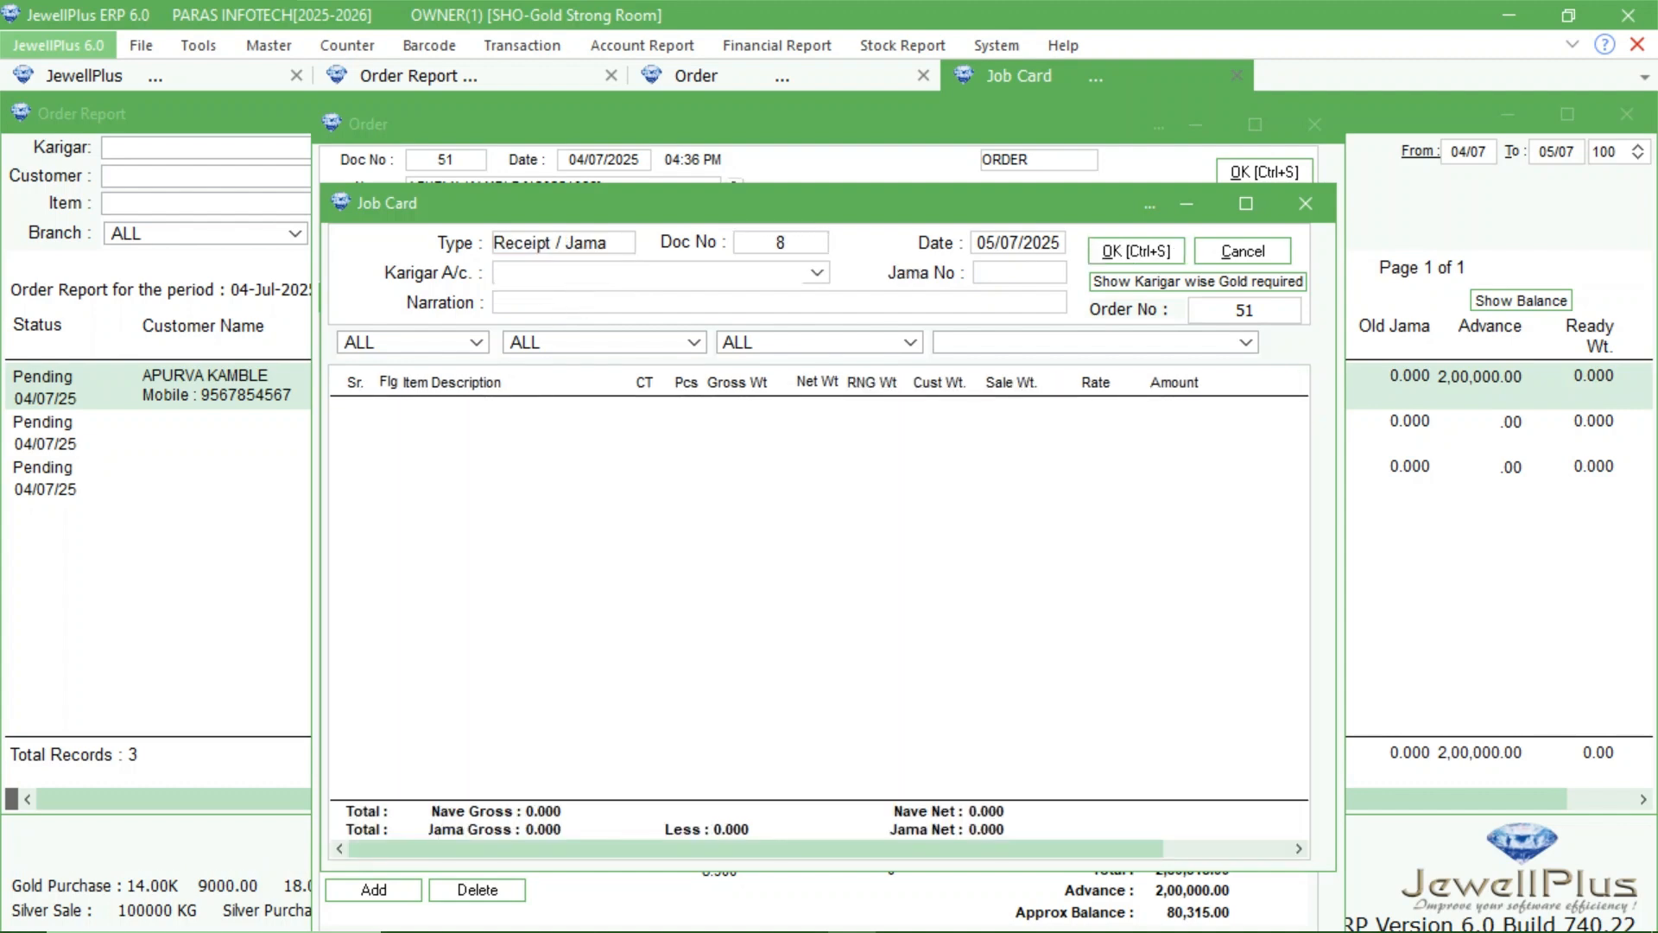
text(H AND H CREATION [120241027)
key(Return)
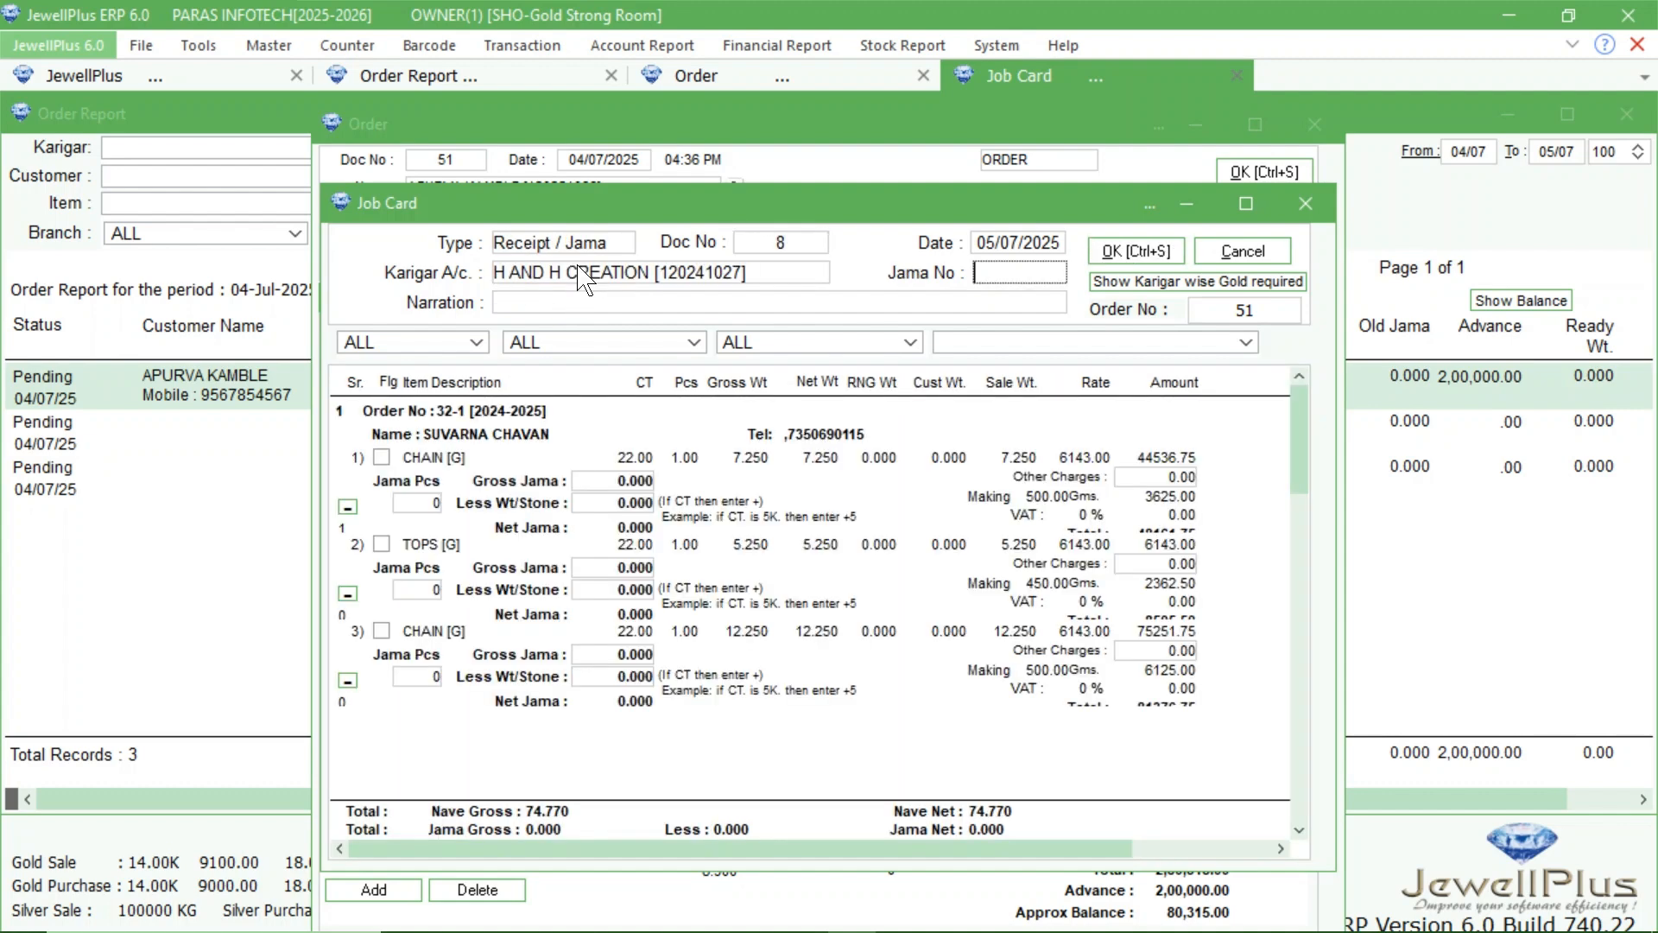
click(1260, 310)
key(Return)
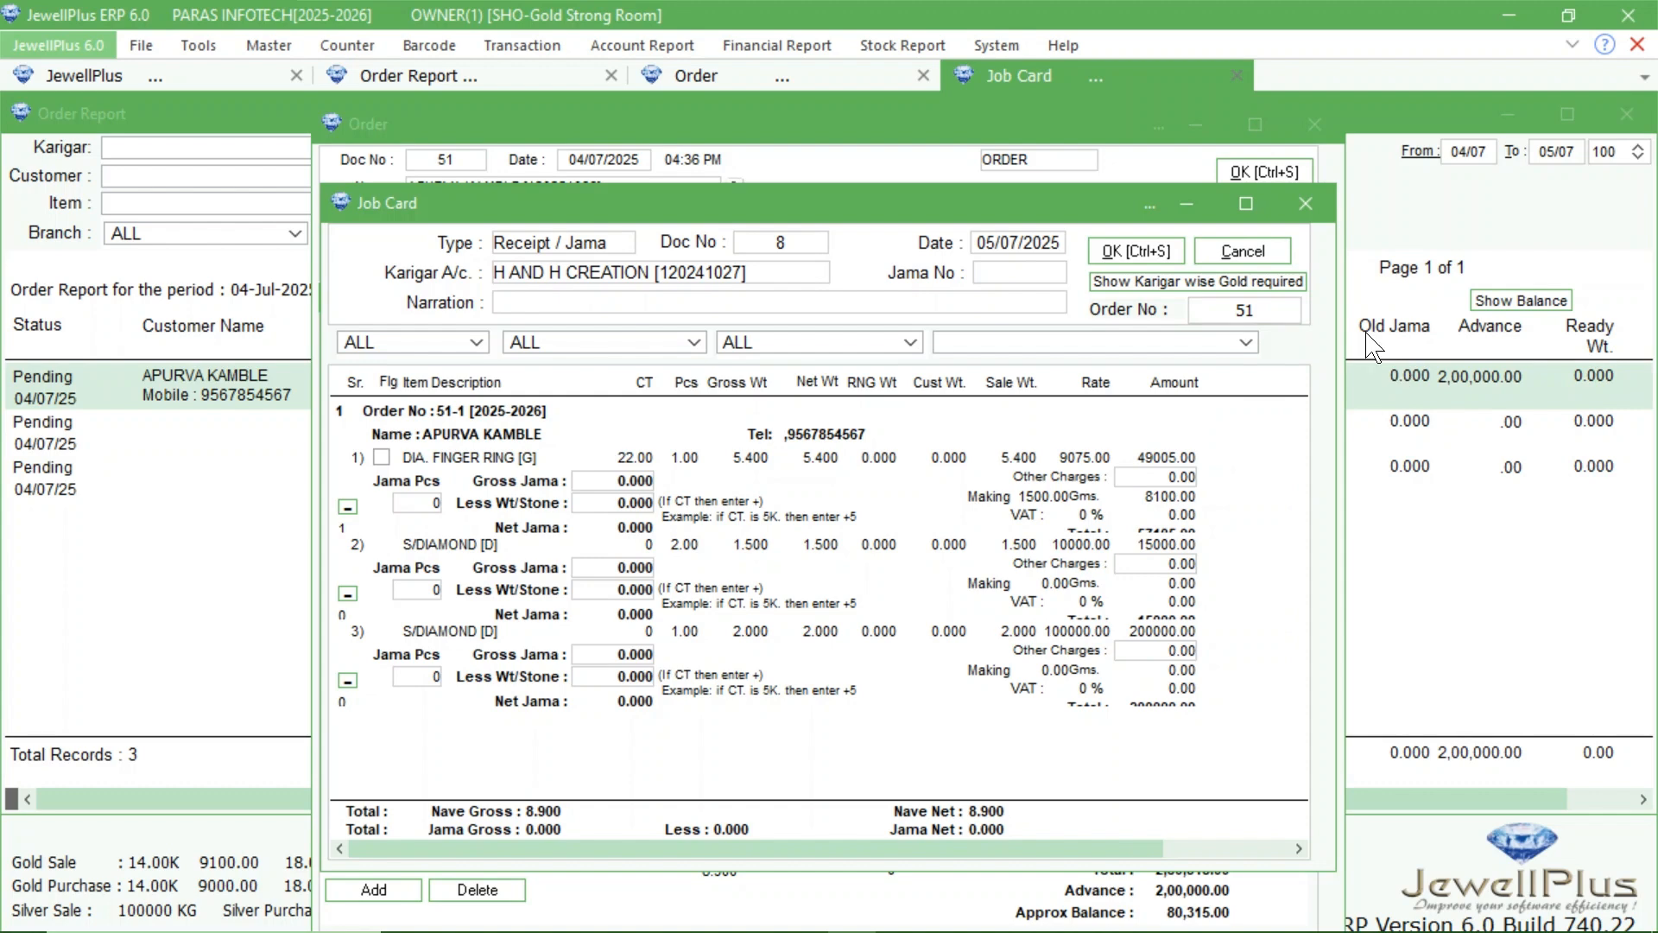
Flag the diamond finger ring as received, with 1 piece for the last diamond and 3.5 carats as the ring's less stone weight.
click(383, 457)
click(426, 678)
text(1)
click(610, 504)
text(+3.5)
key(Return)
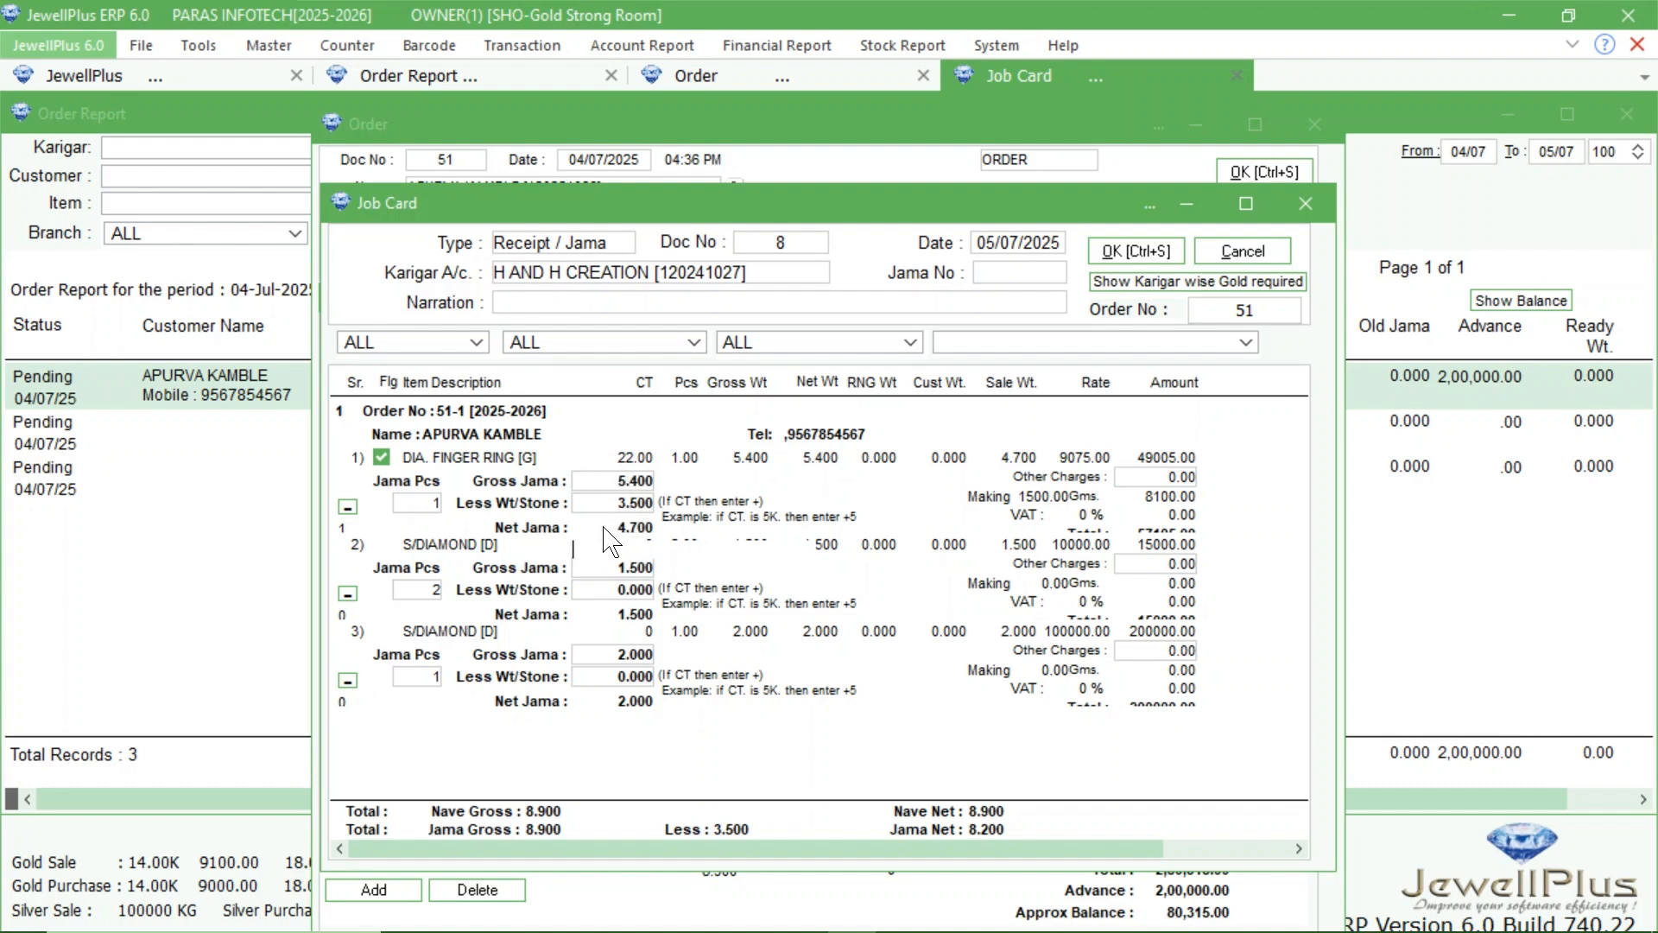
Save the receipt job card and create the ring's barcode label without printing it.
click(1123, 252)
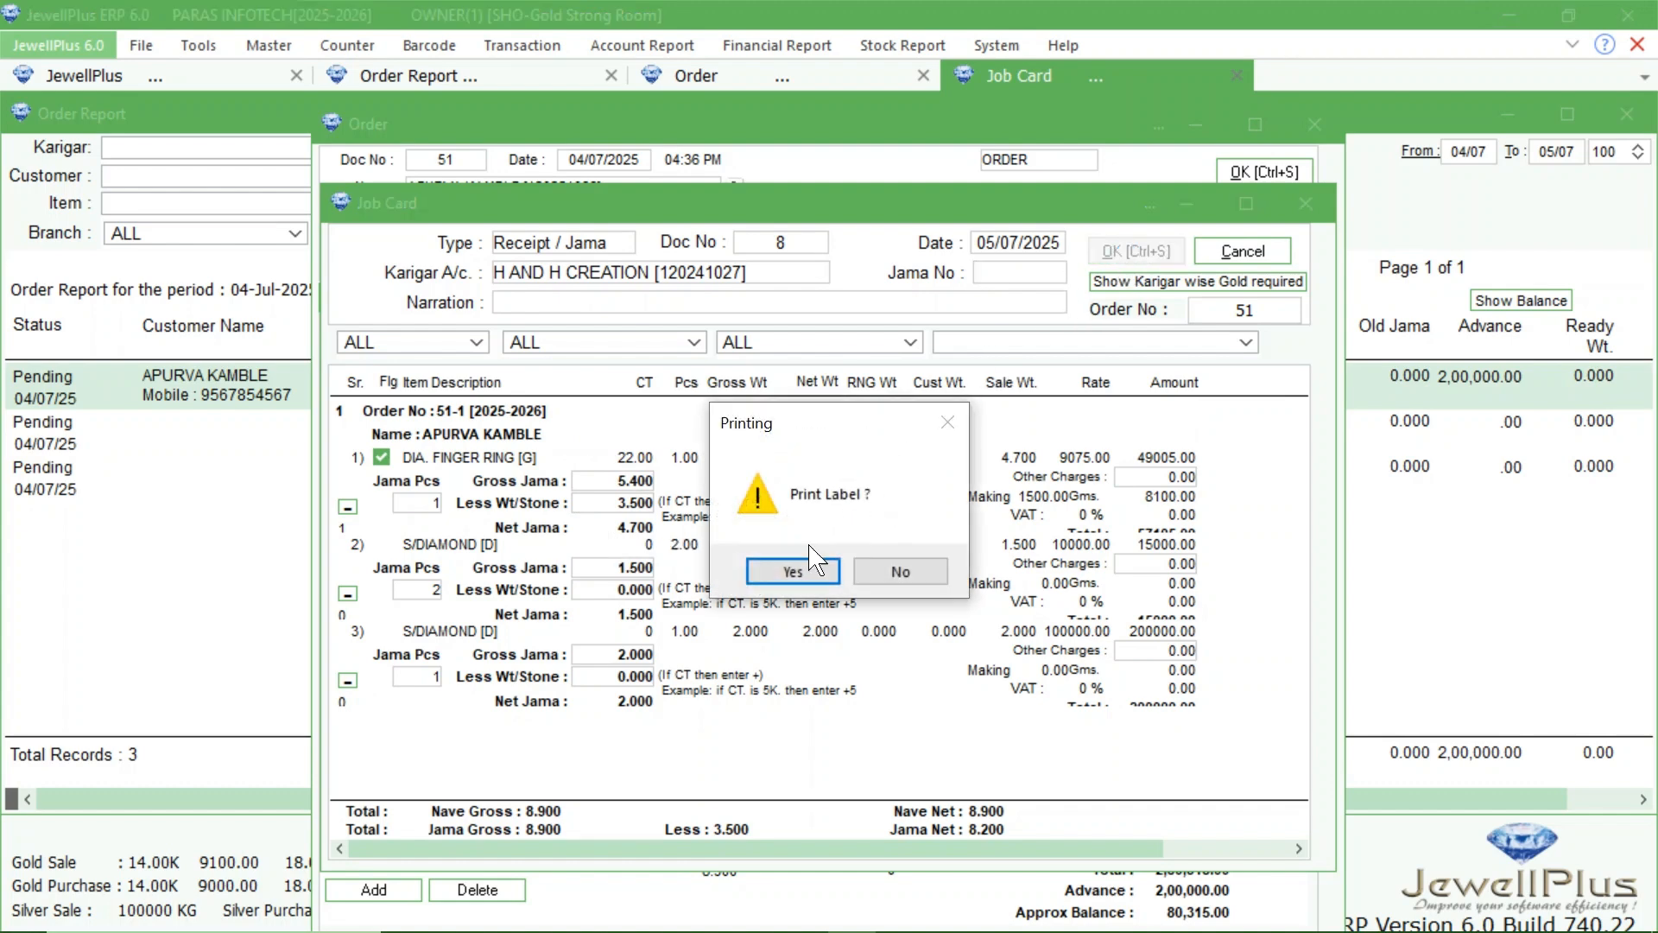
click(904, 571)
click(795, 569)
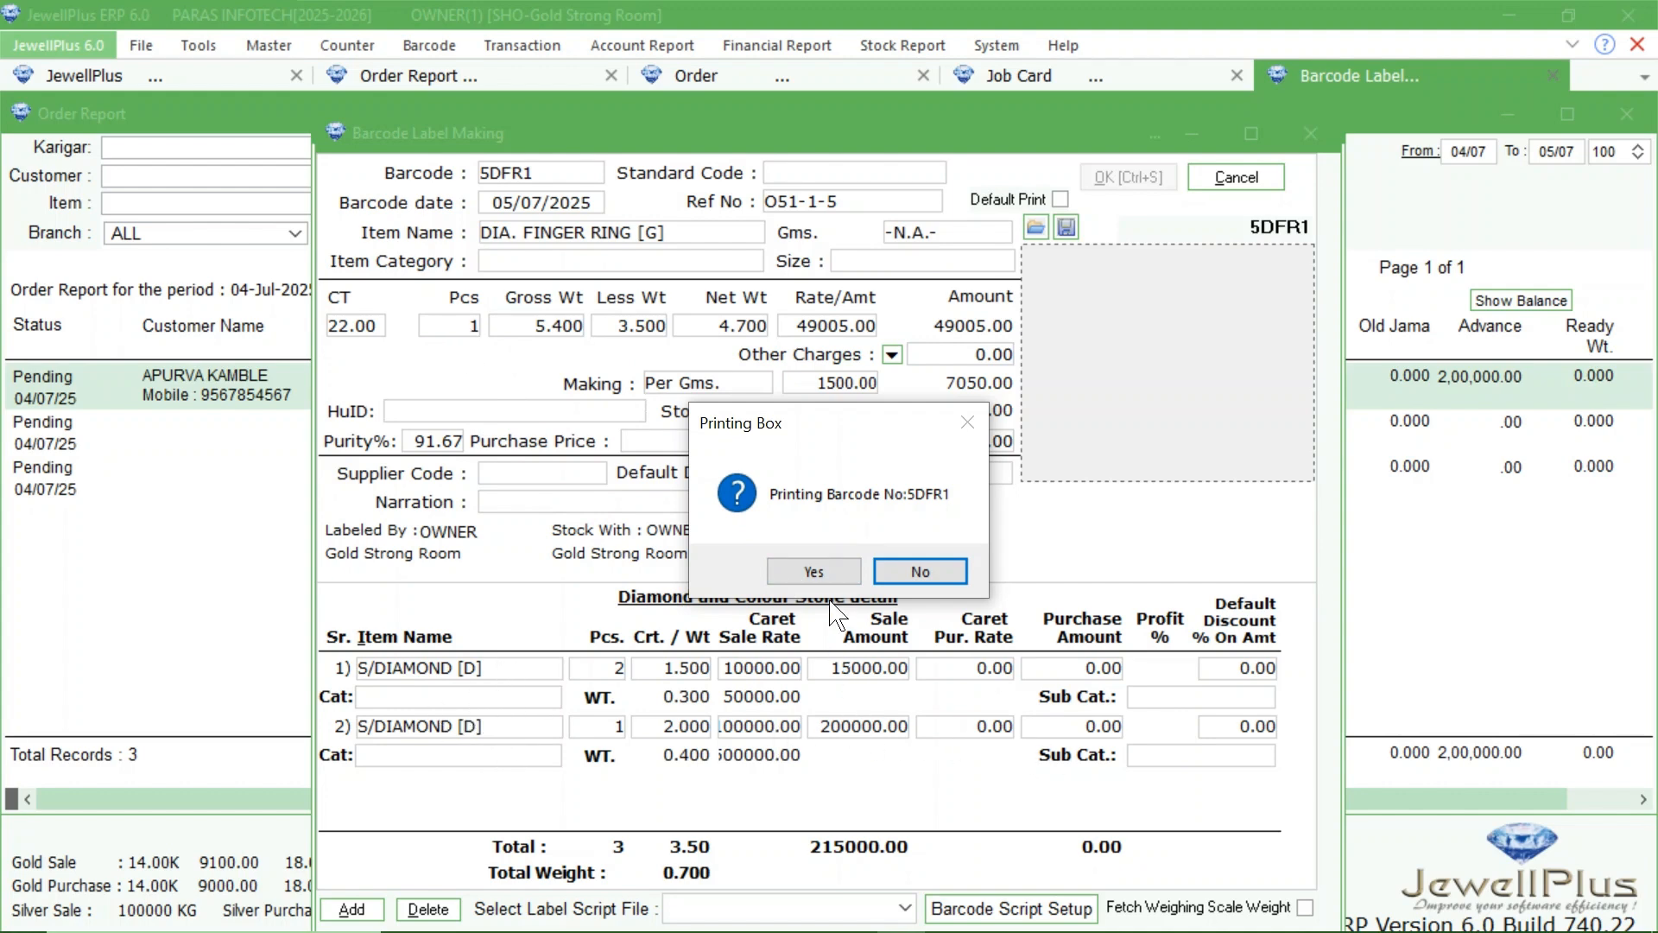
click(918, 570)
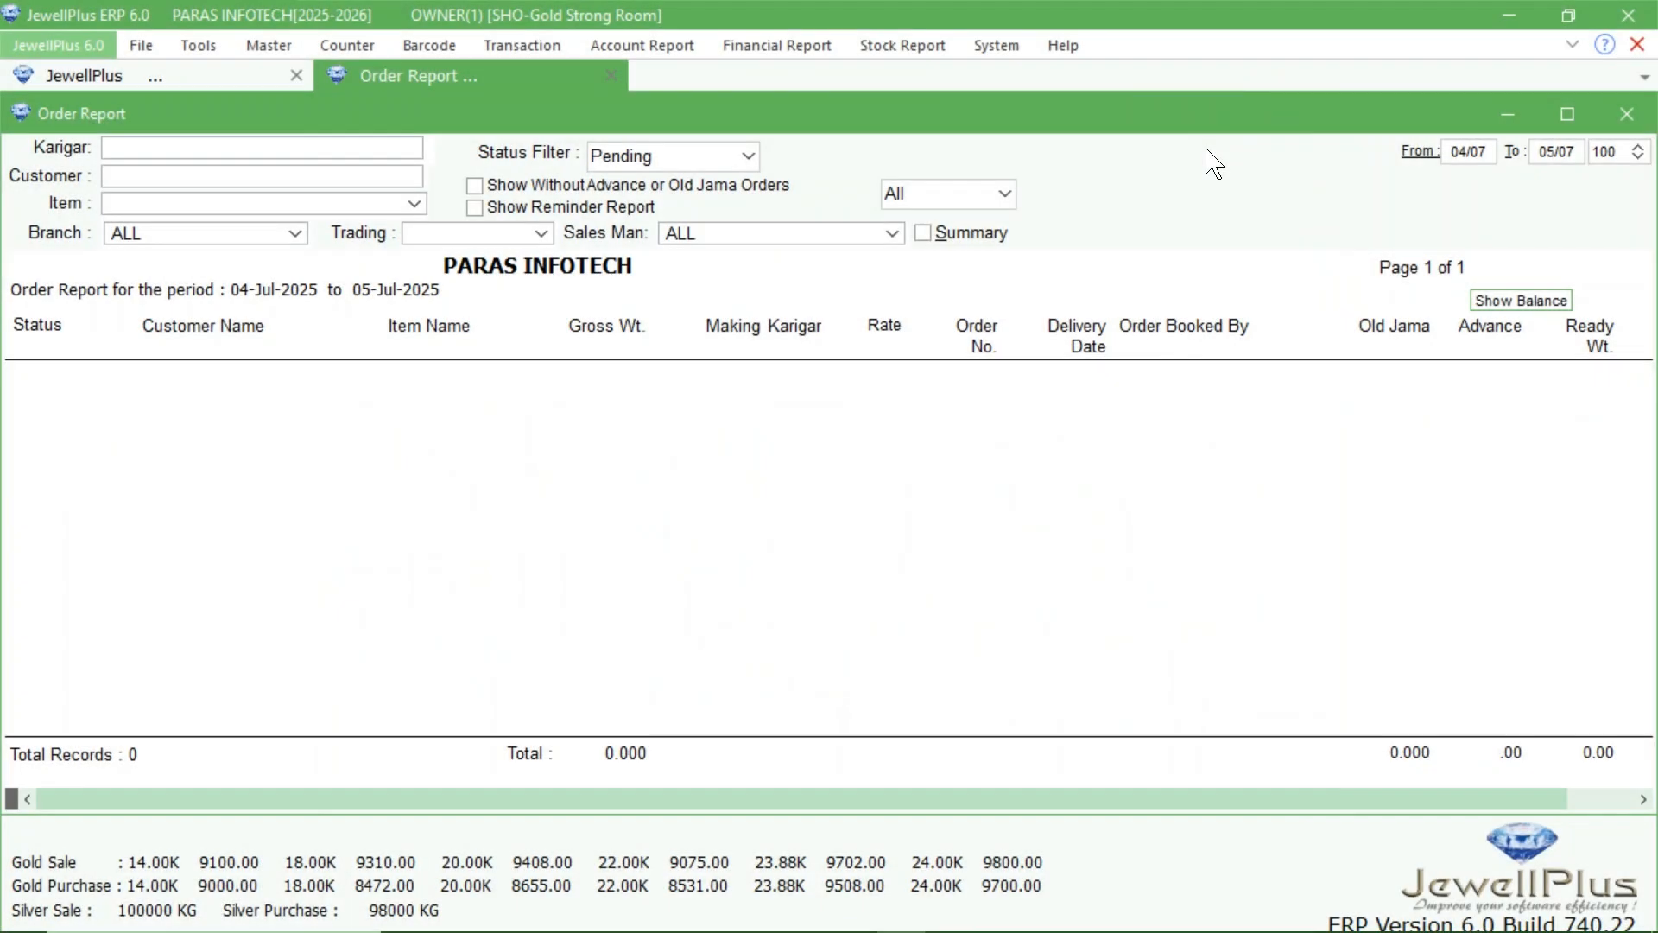
Filter the order report by Ready status, and open a new sale voucher with the summary report brought back in front.
click(748, 156)
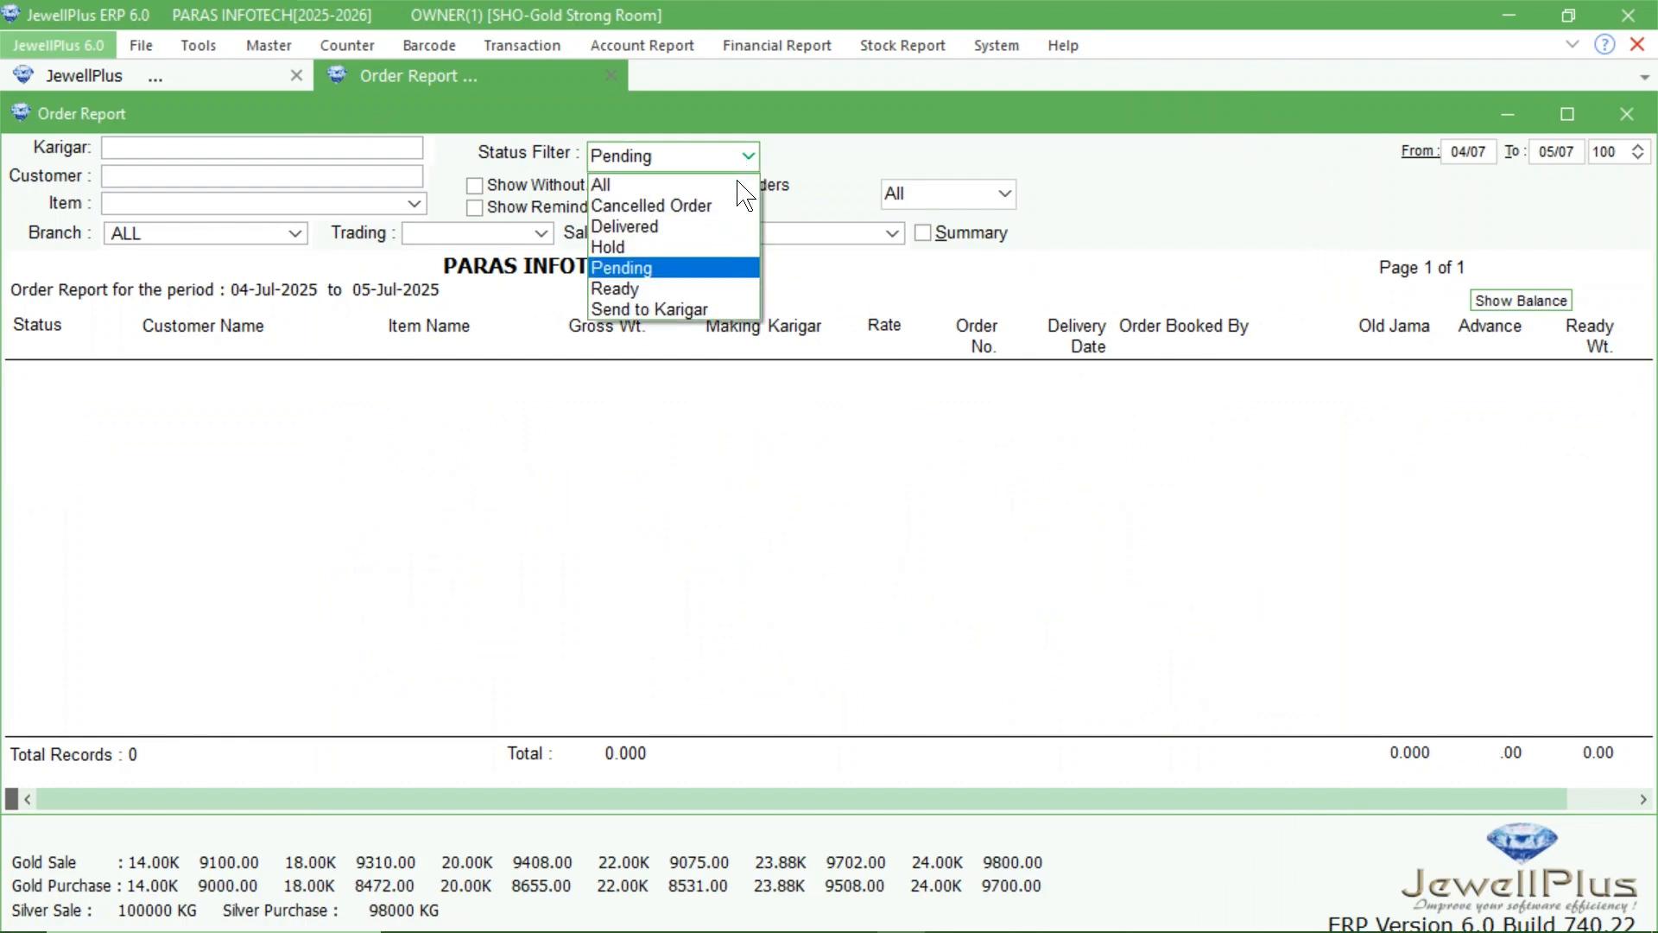
click(655, 288)
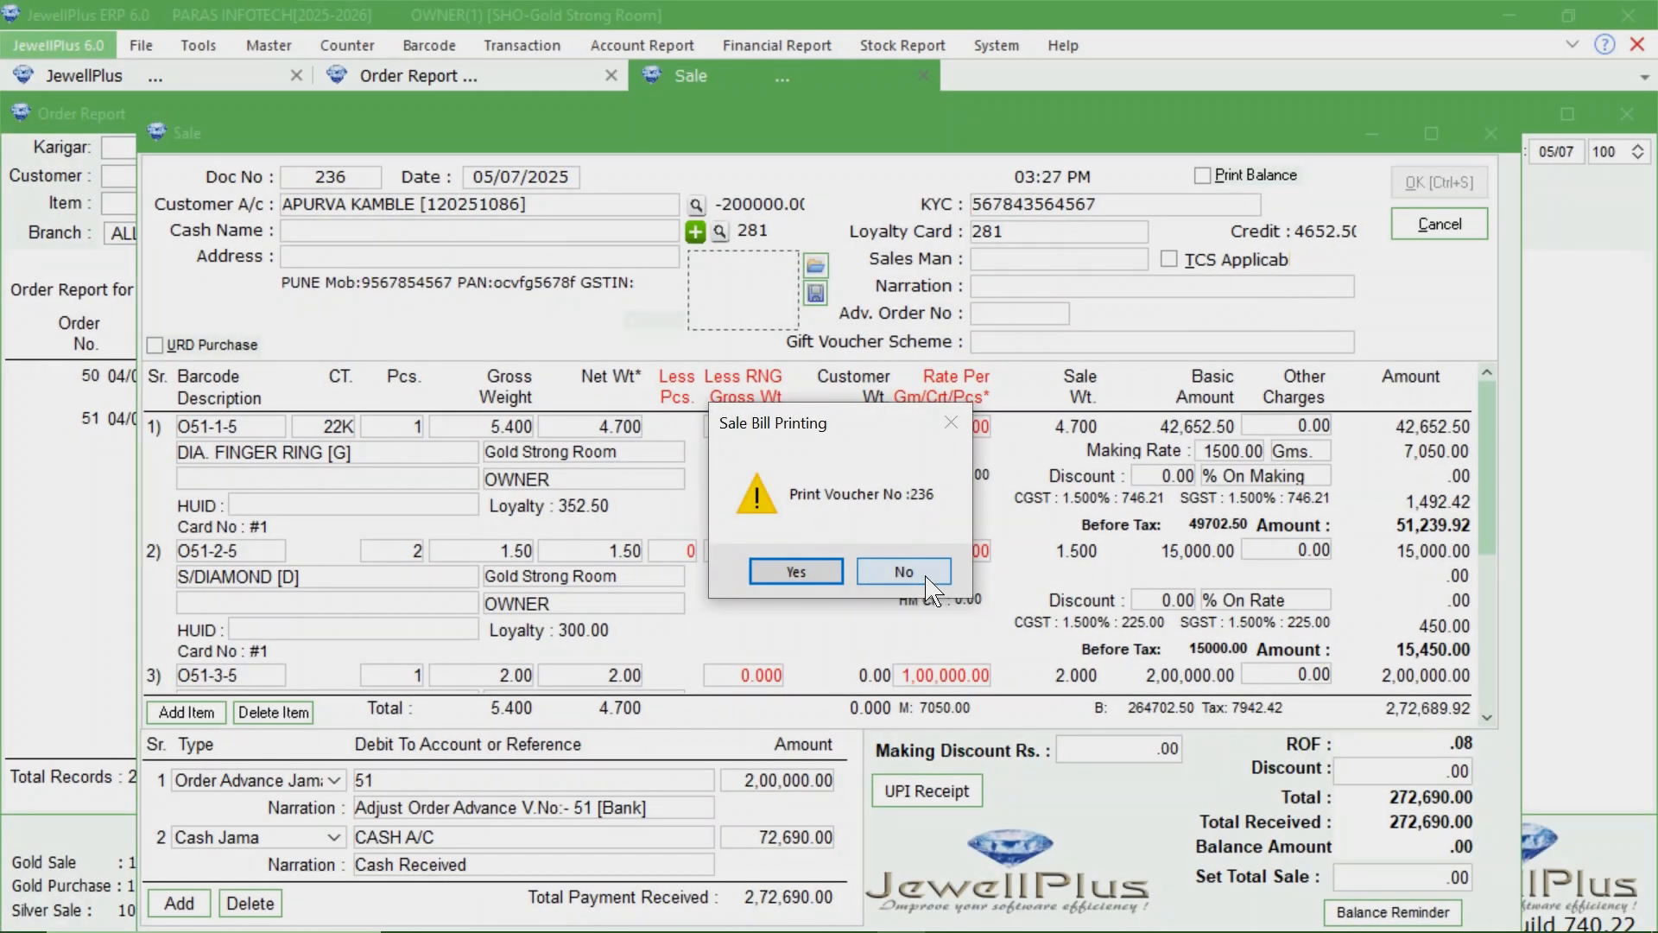
click(903, 572)
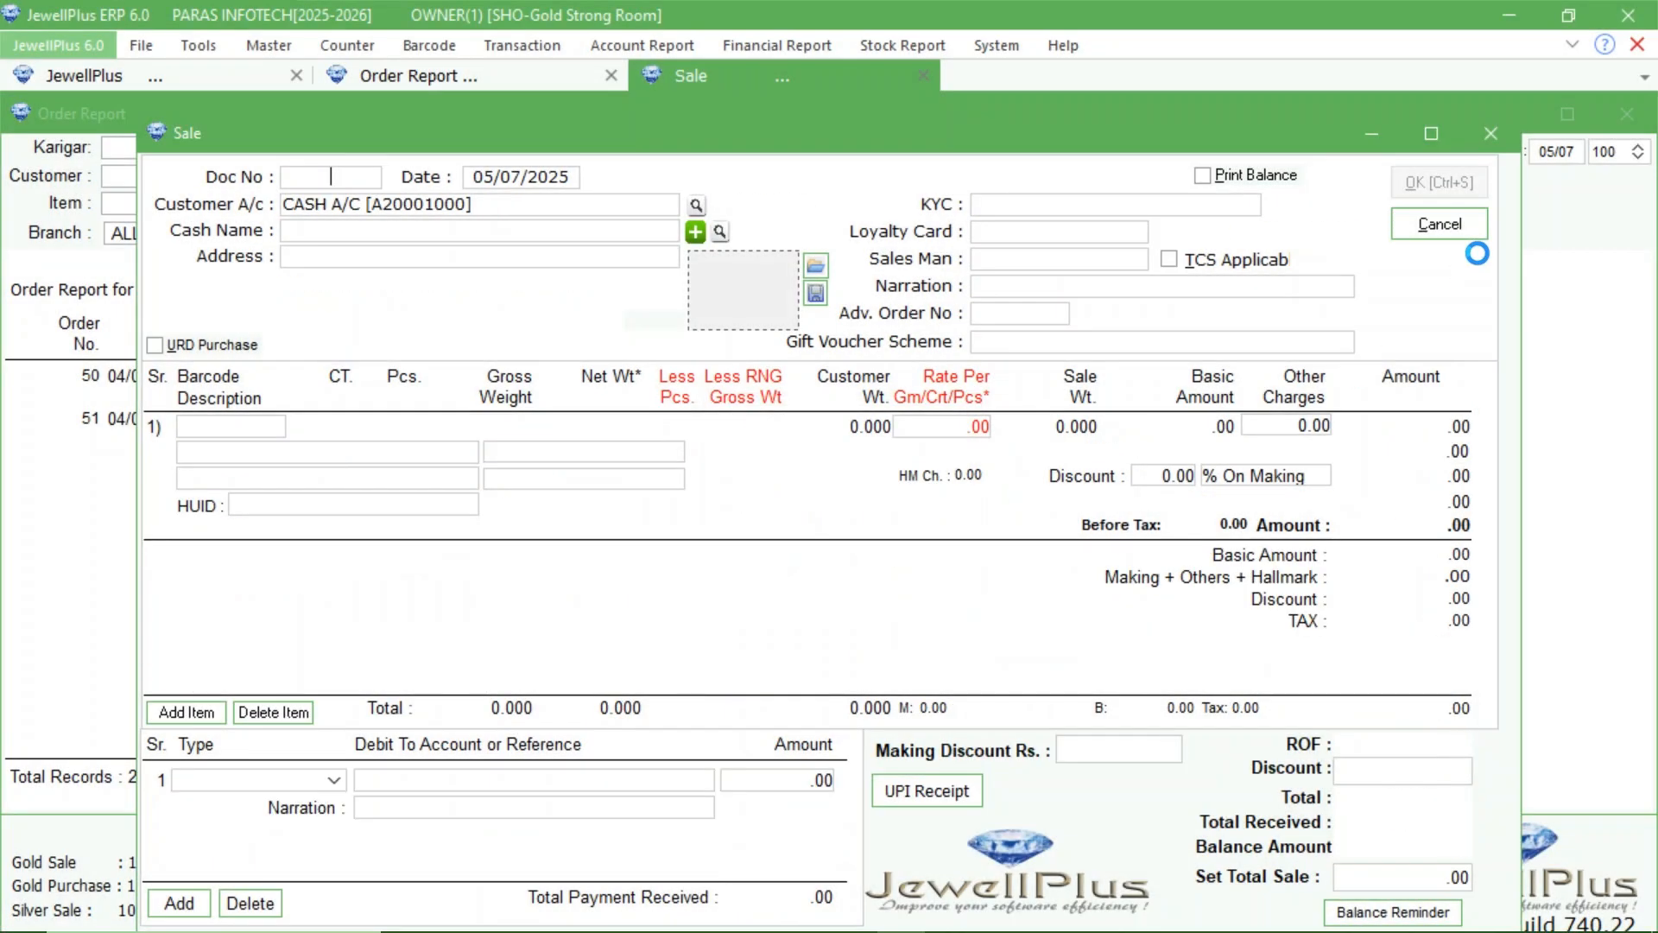
click(1507, 136)
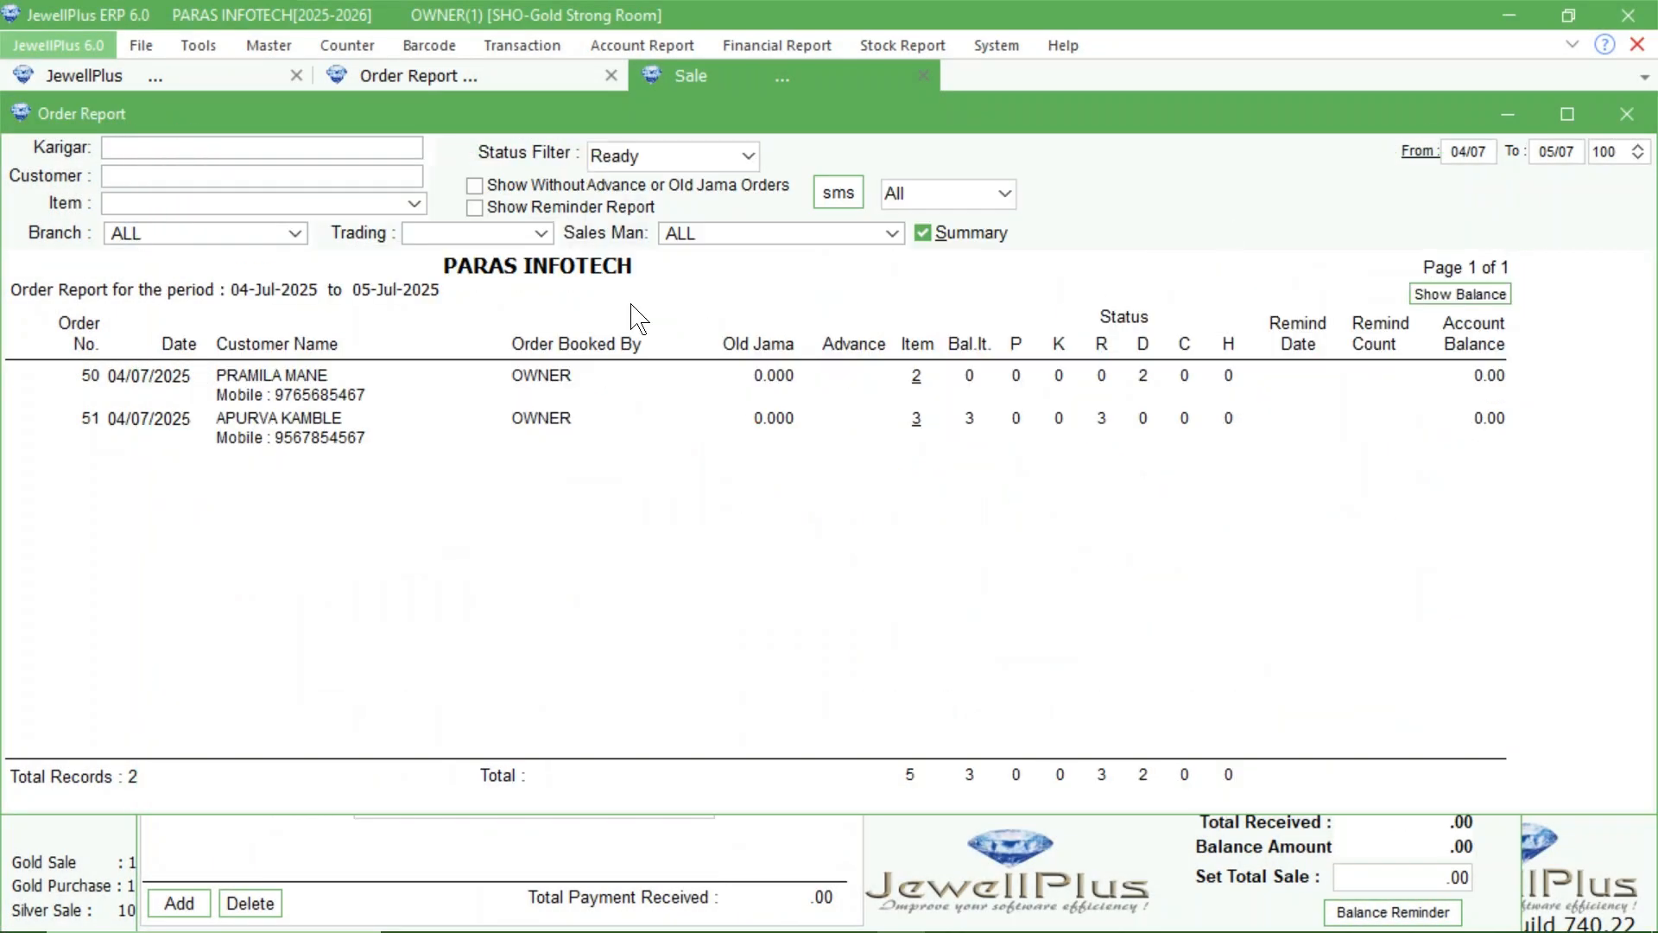